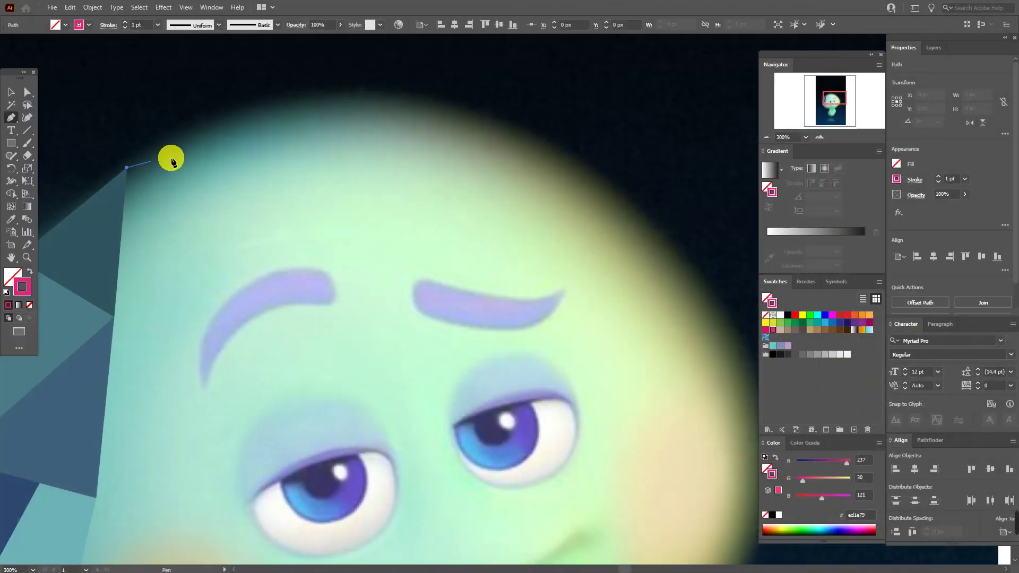
- Trace two adjoining closed facets along the upper-left edge of the character's head with the Pen tool
left_click(239, 113)
left_click(114, 317)
left_click(128, 170)
left_click(238, 113)
left_click(391, 96)
left_click(161, 237)
- Trace two more triangular facets with the Pen tool along the top and upper-right edge of the head, sharing corner points
left_click(391, 95)
left_click(549, 151)
left_click(266, 172)
left_click(391, 95)
left_click(549, 151)
left_click(689, 267)
left_click(748, 400)
left_click(549, 151)
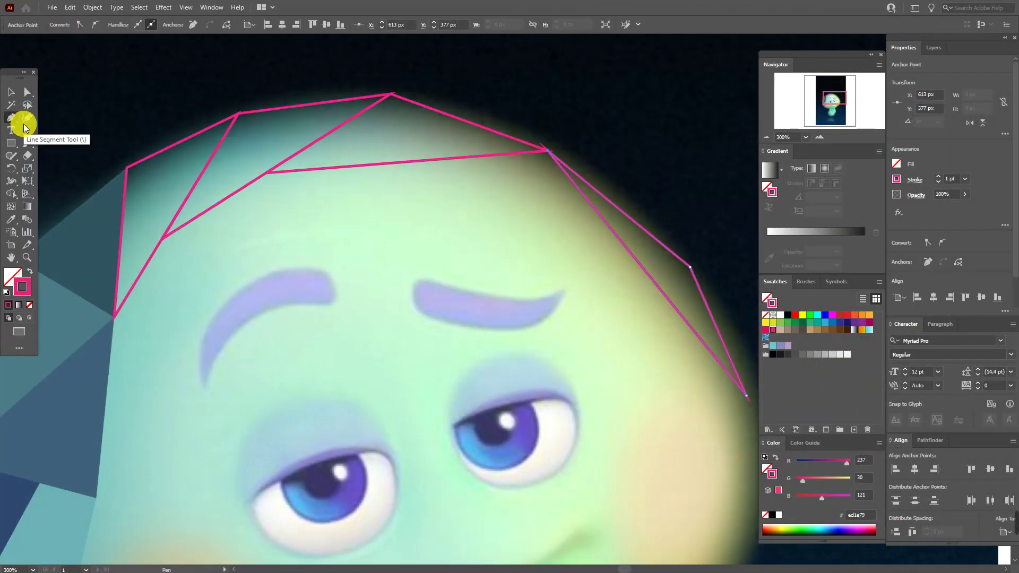
left_click(425, 212)
left_click(356, 166)
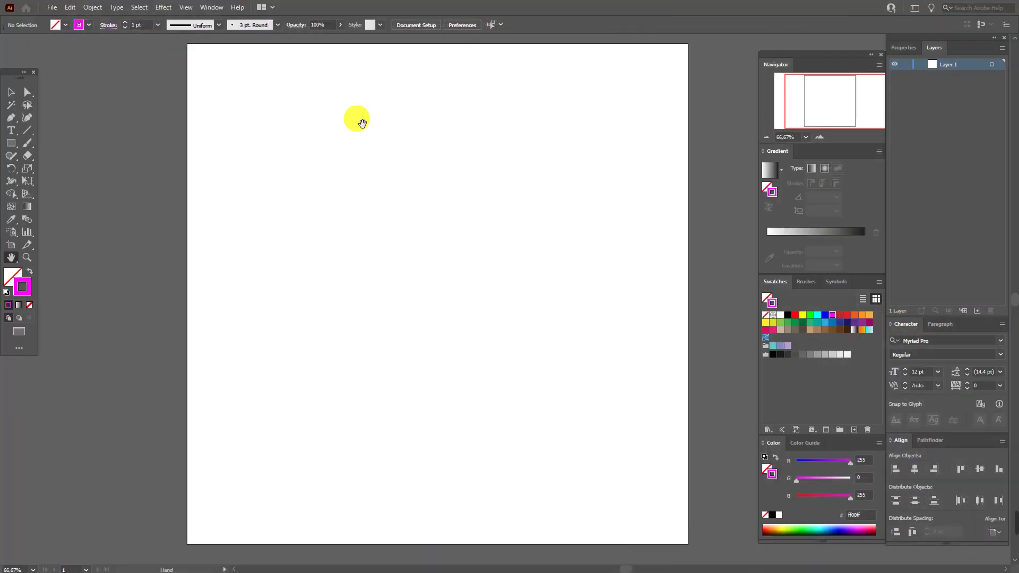
- Place the linked image wp8207828 on the blank artboard at about 587 × 972 px
left_click(51, 7)
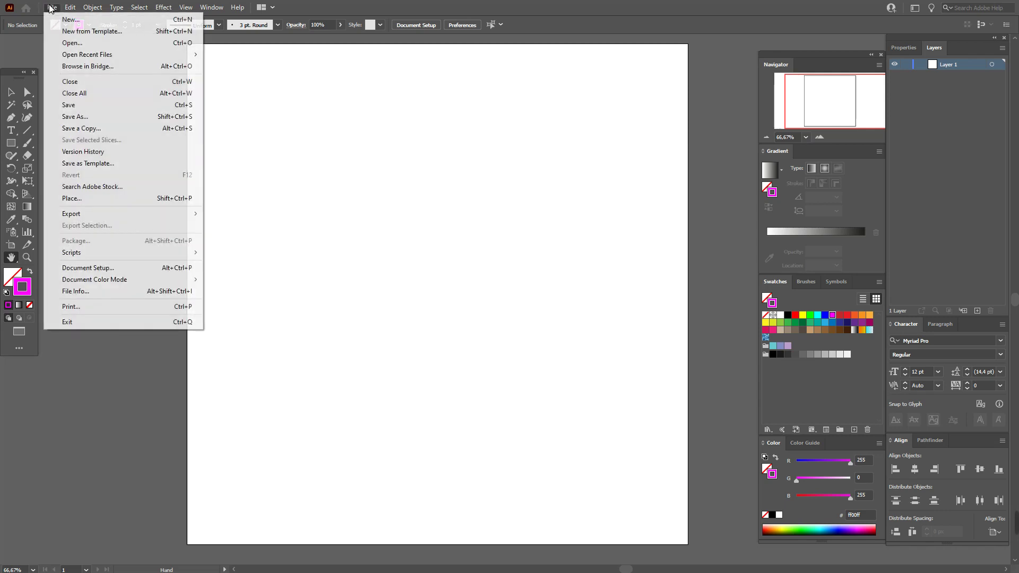
left_click(91, 199)
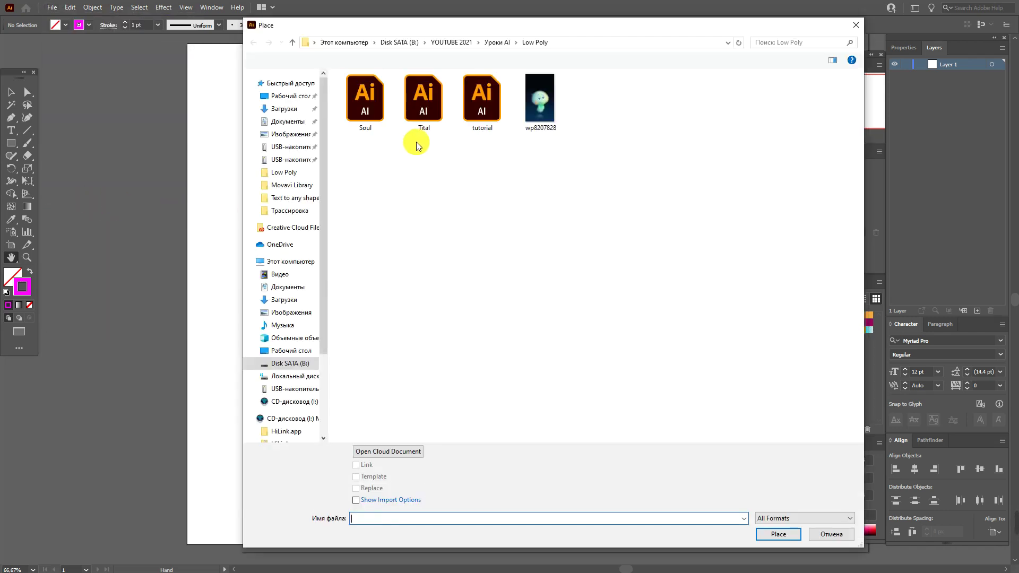
left_click(533, 107)
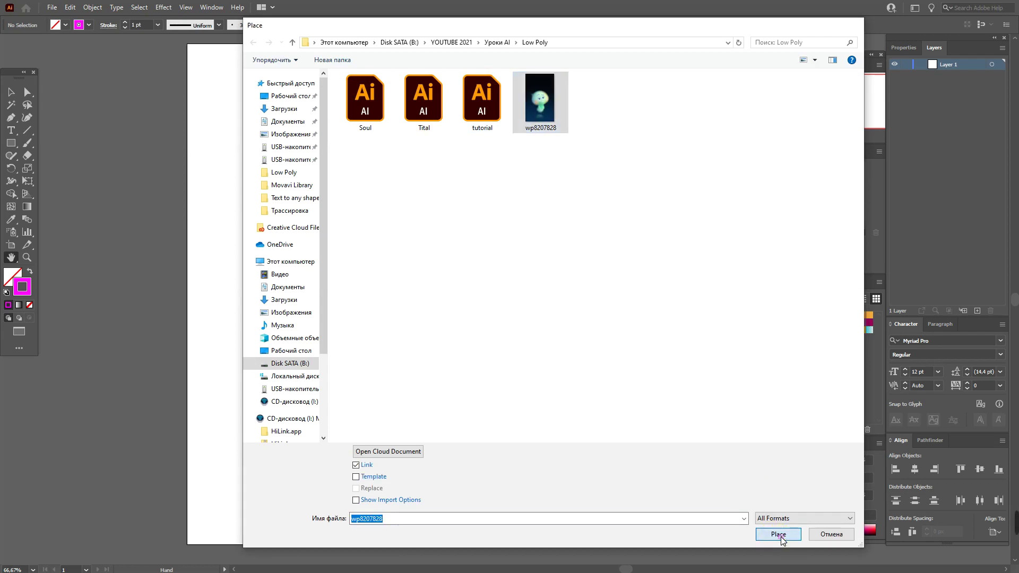
left_click(778, 535)
left_click_drag(199, 56, 660, 537)
- Move the placed image to the middle of the artboard and lock it in Layer 1
left_click(11, 92)
left_click_drag(365, 245, 469, 245)
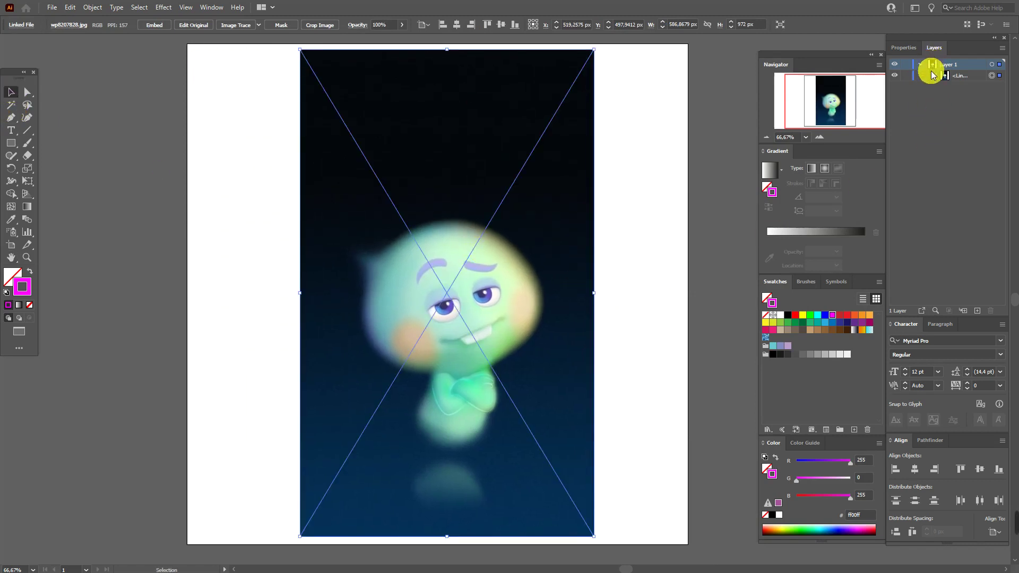
left_click(899, 78)
left_click(899, 78)
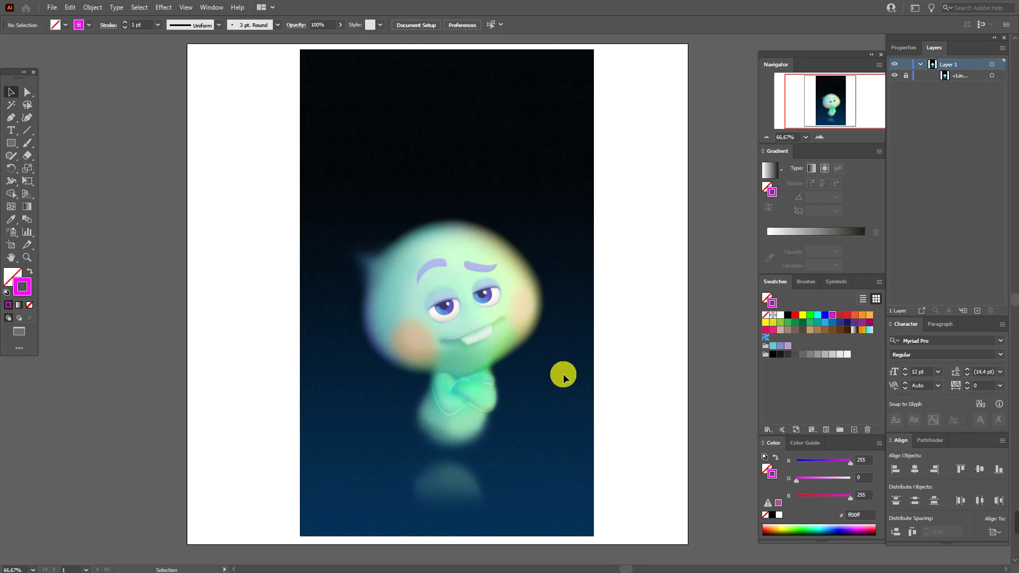
- Draw a closed triangle with a magenta FF00FF stroke and the Pen tool at the upper-left edge of the head, keeping all three anchor points
left_click(835, 315)
left_click(8, 123)
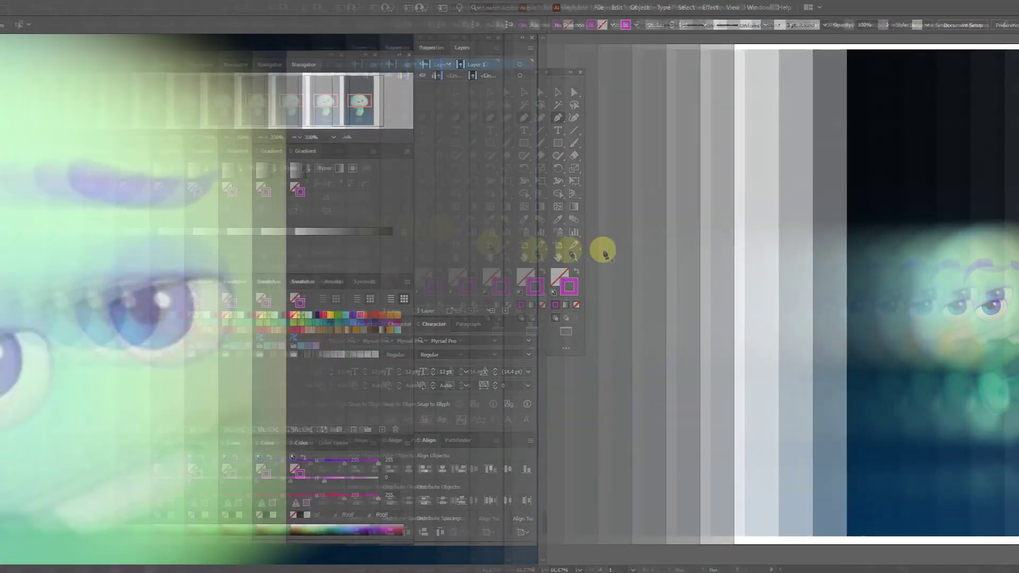
left_click(11, 257)
left_click_drag(248, 202, 266, 307)
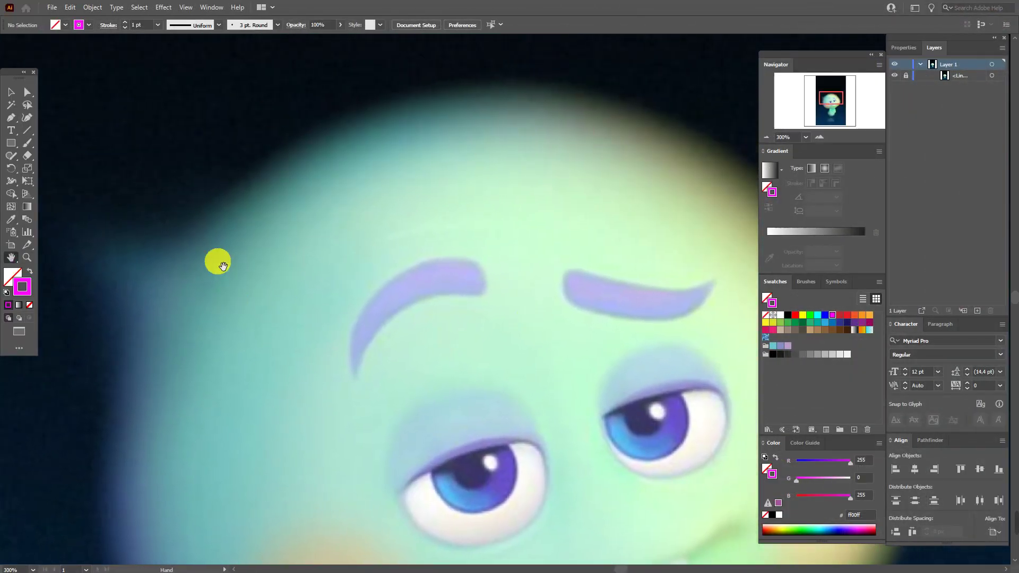
left_click(11, 119)
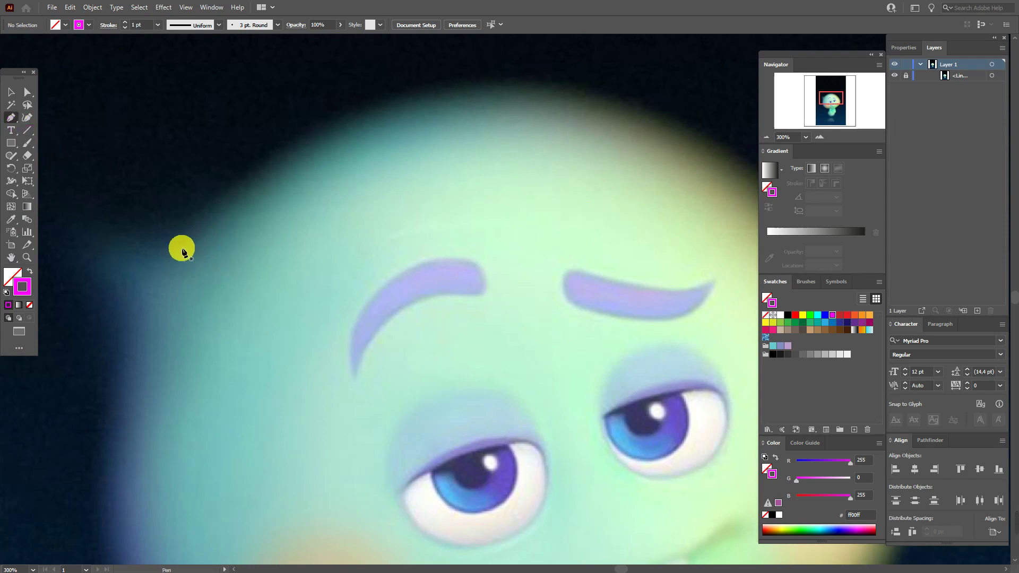
left_click(166, 248)
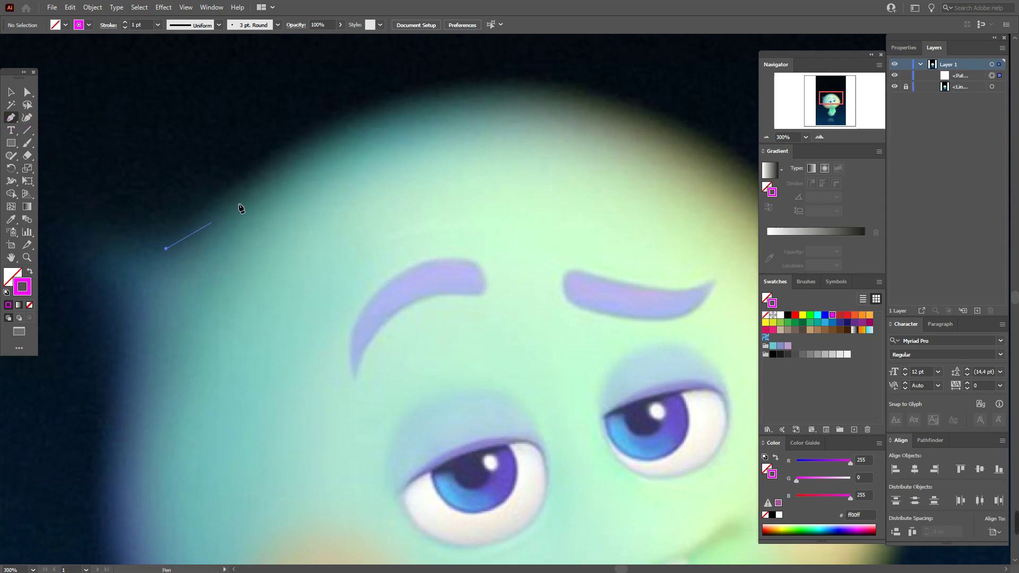
left_click(277, 159)
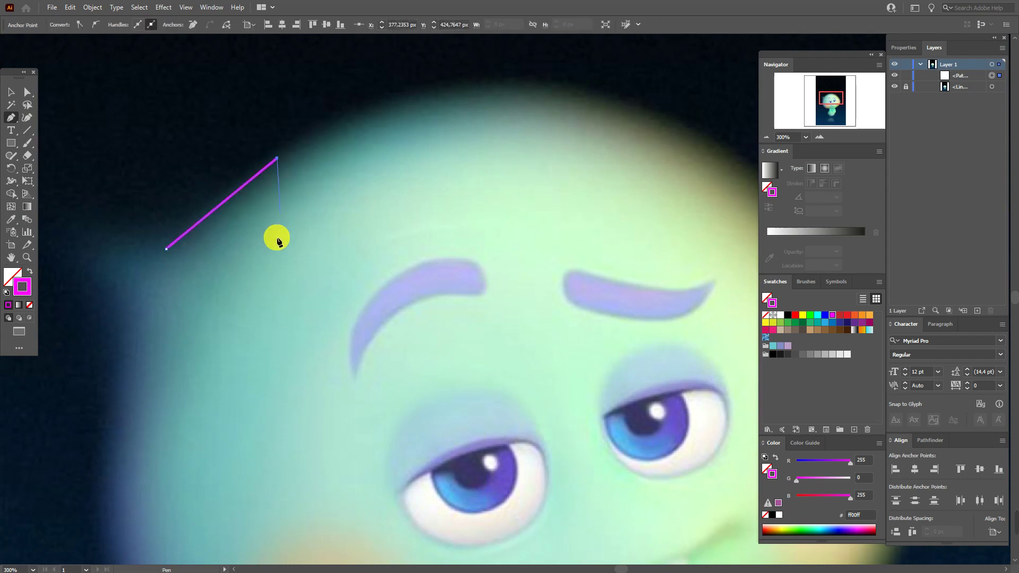
left_click(264, 306)
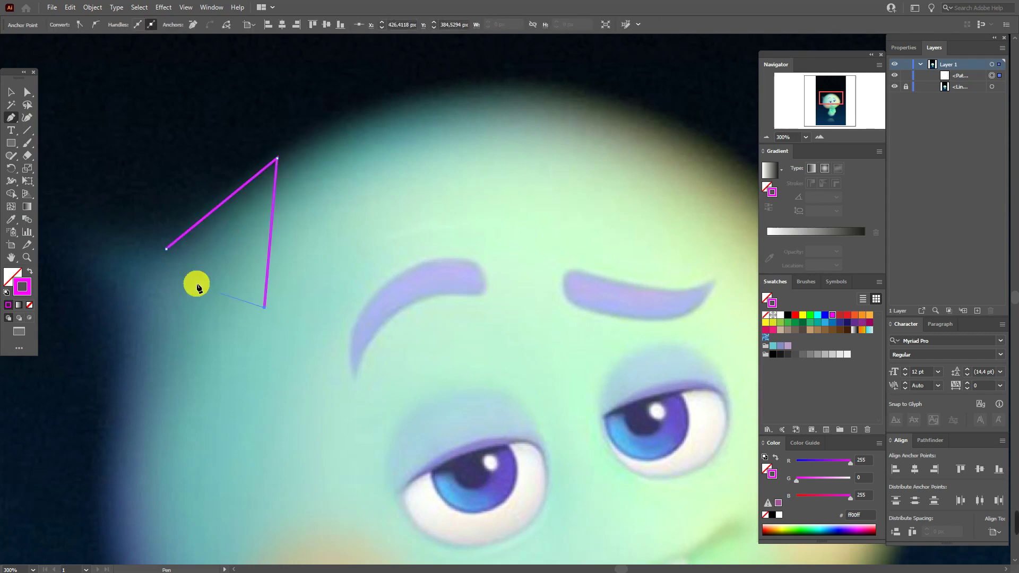
left_click(166, 248)
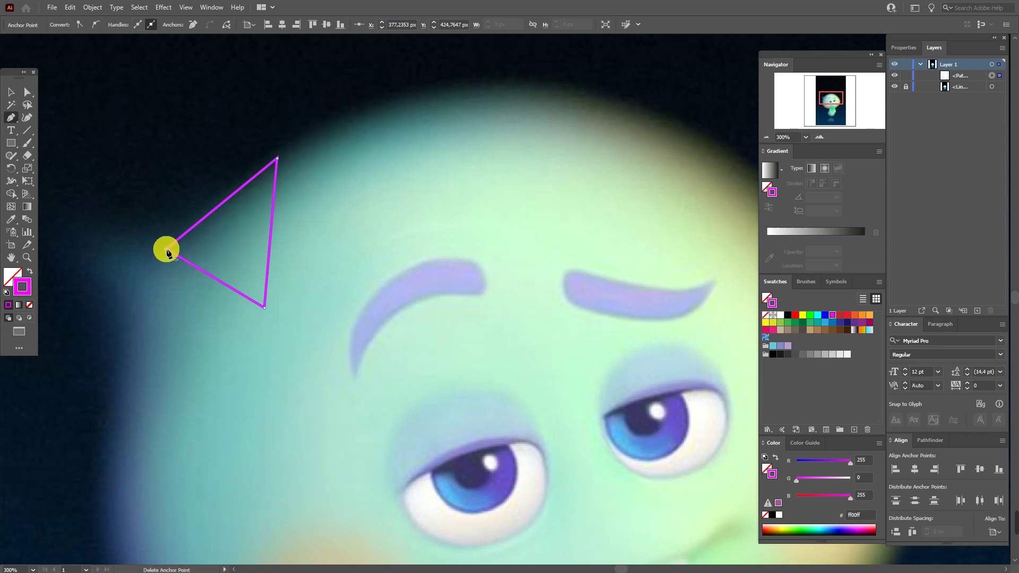
left_click(166, 250)
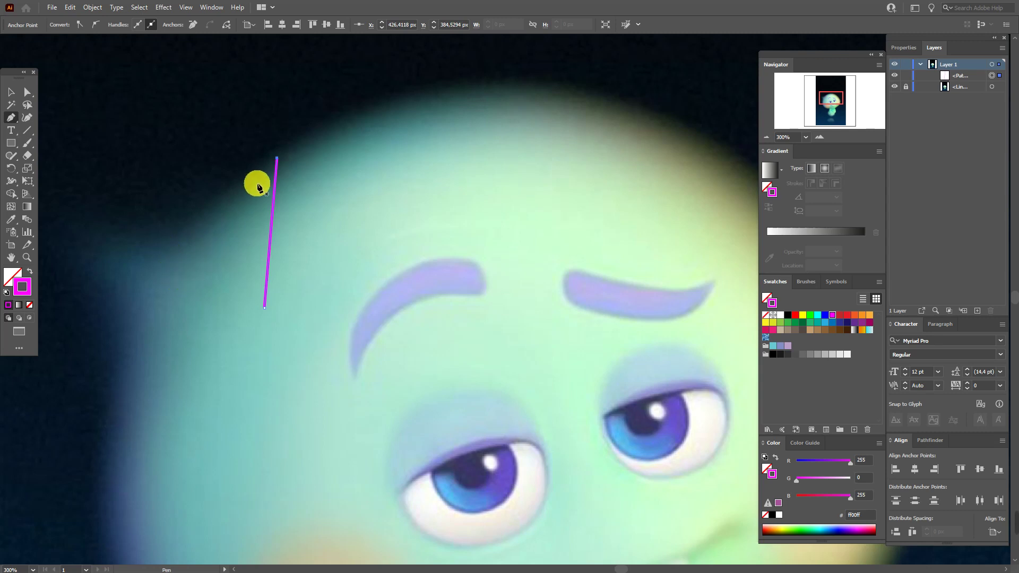
key("ctrl+z")
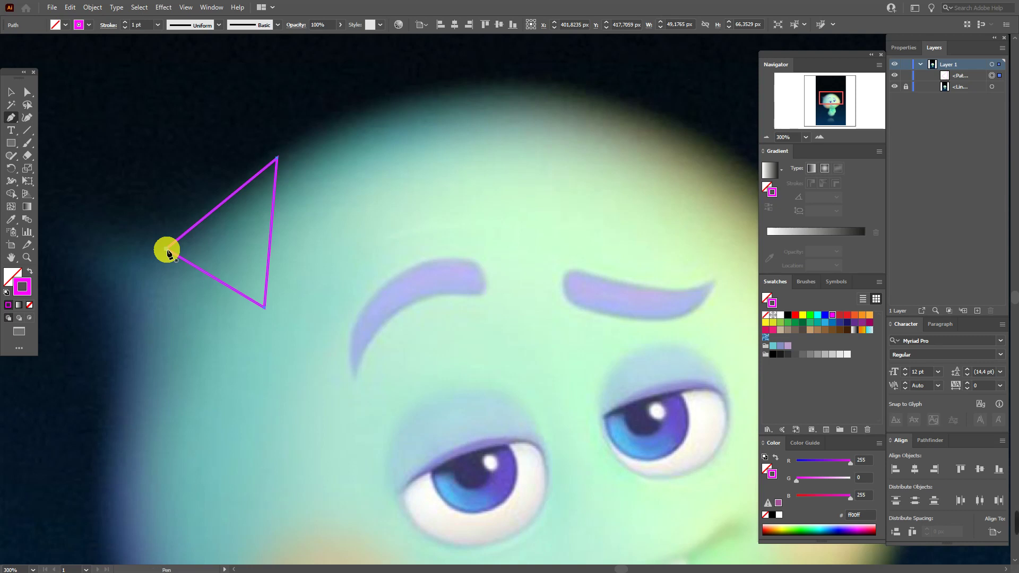
- Draw two more triangles down the left side of the head, each sharing an edge with the previous triangle
left_click(167, 249)
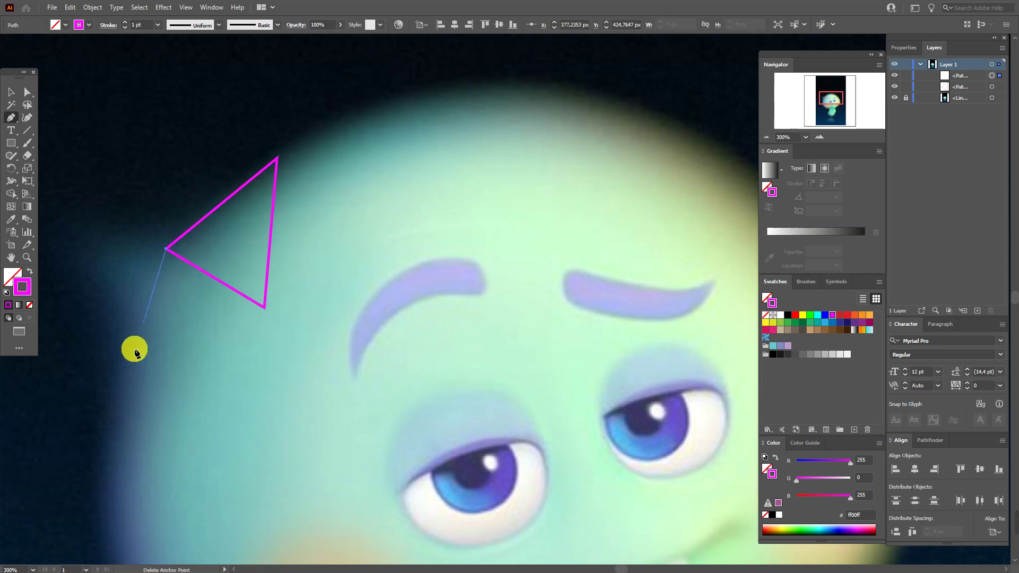
left_click(105, 448)
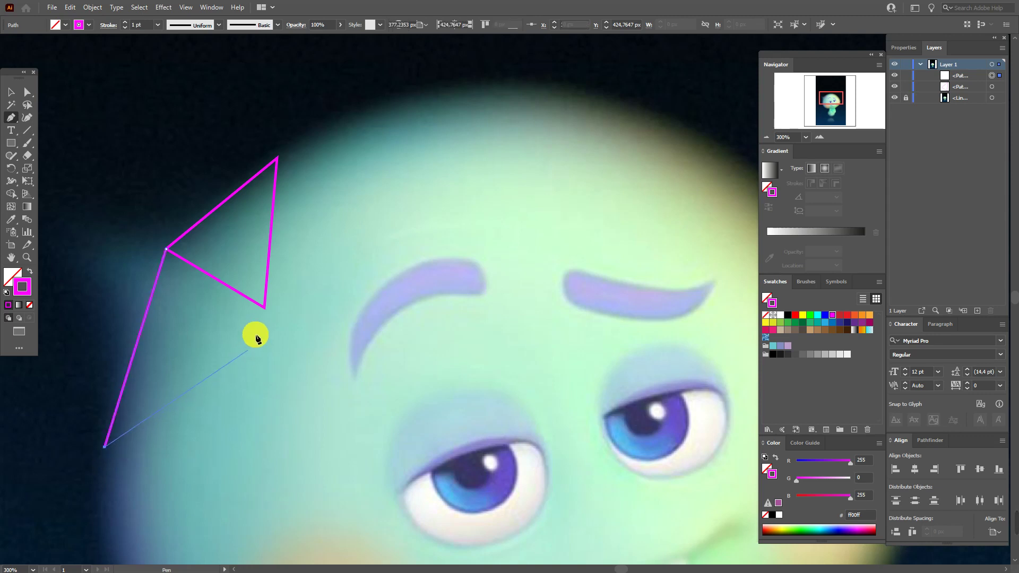
left_click(264, 308)
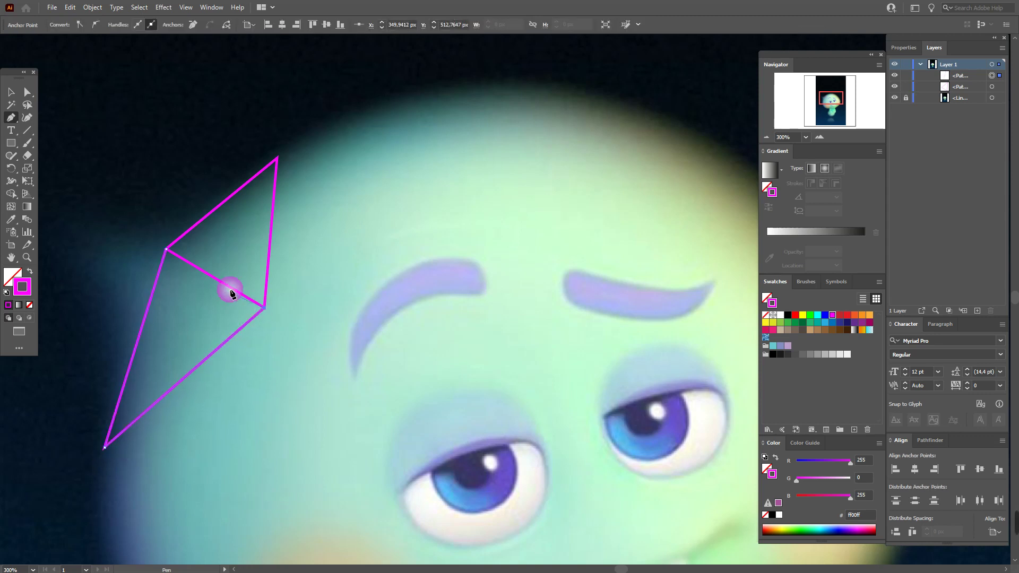
left_click(166, 249)
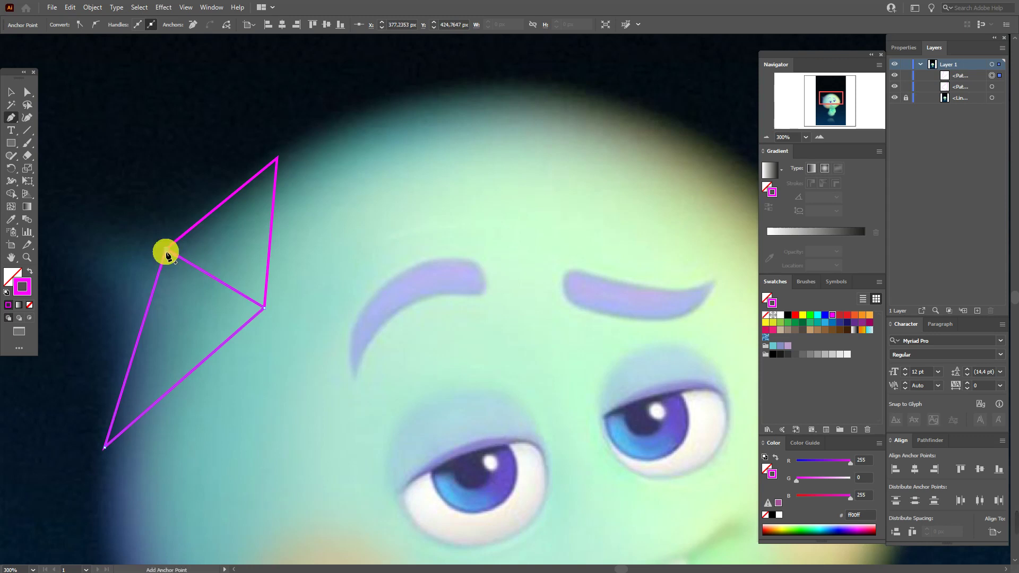
left_click(265, 309)
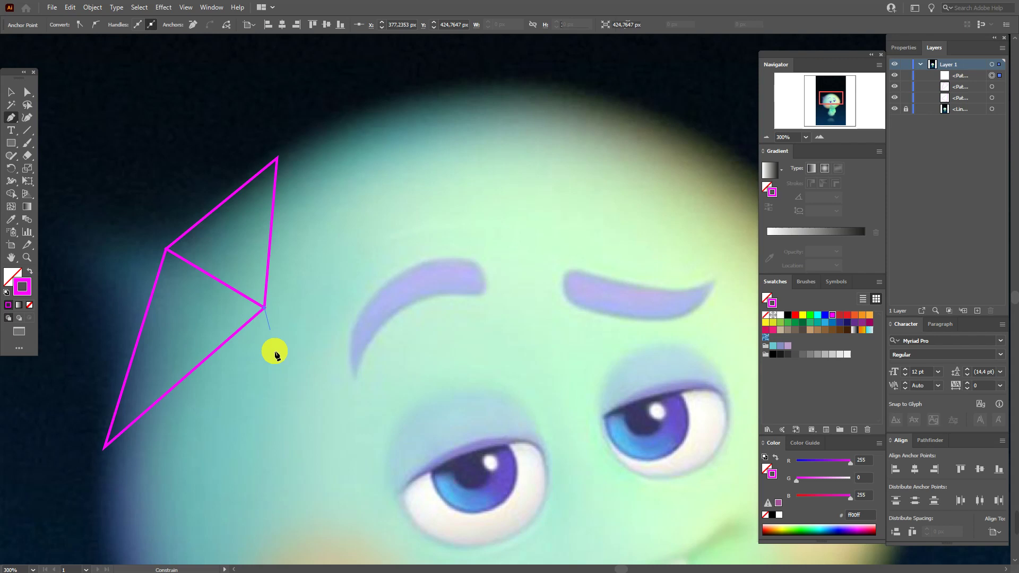
left_click(246, 487)
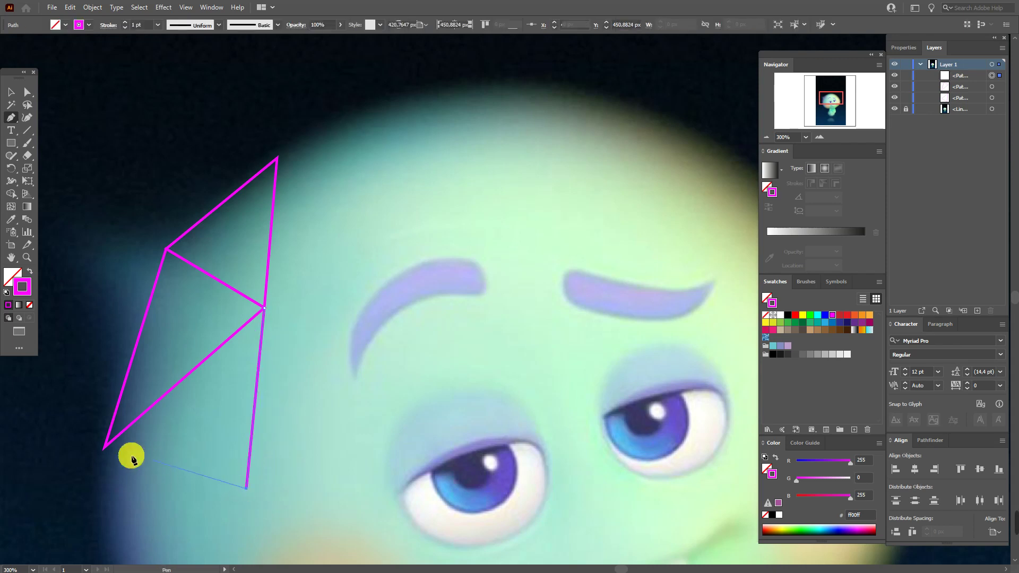
left_click(104, 454)
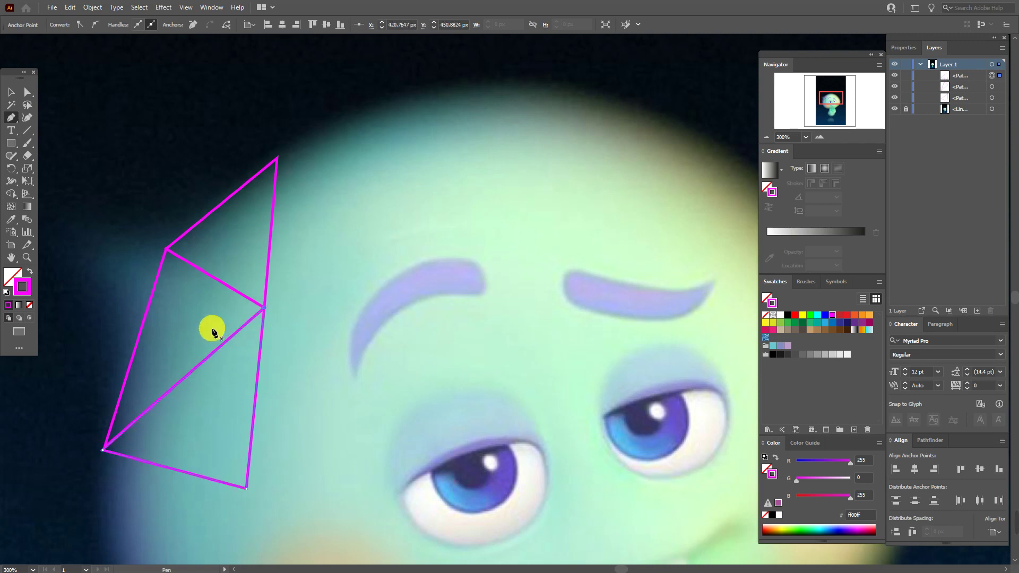
- Draw a closed triangle below them, from the lower-left corner down the head's edge and up to the middle of the lower edge
left_click(11, 256)
left_click_drag(289, 375, 320, 247)
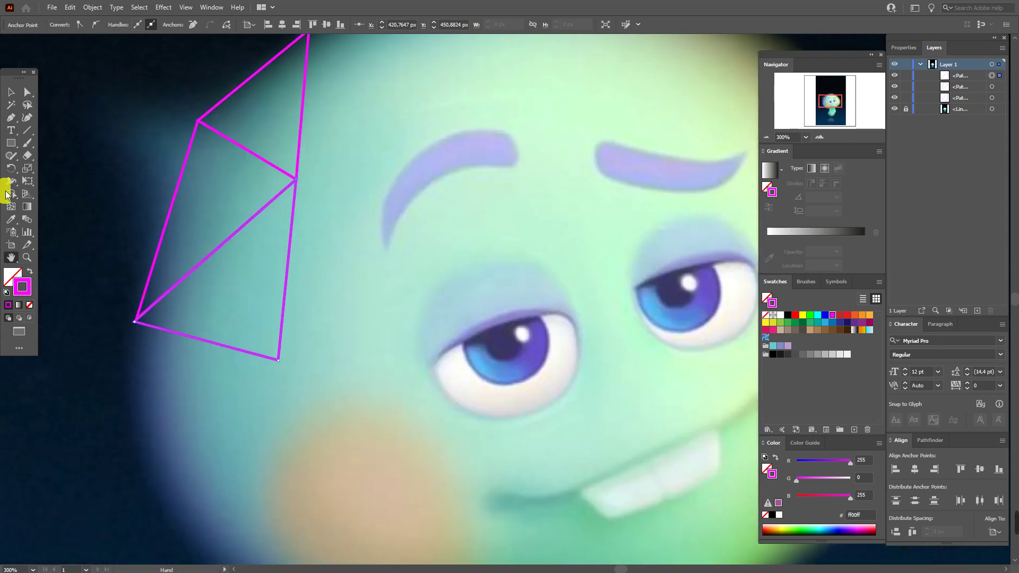
left_click(12, 120)
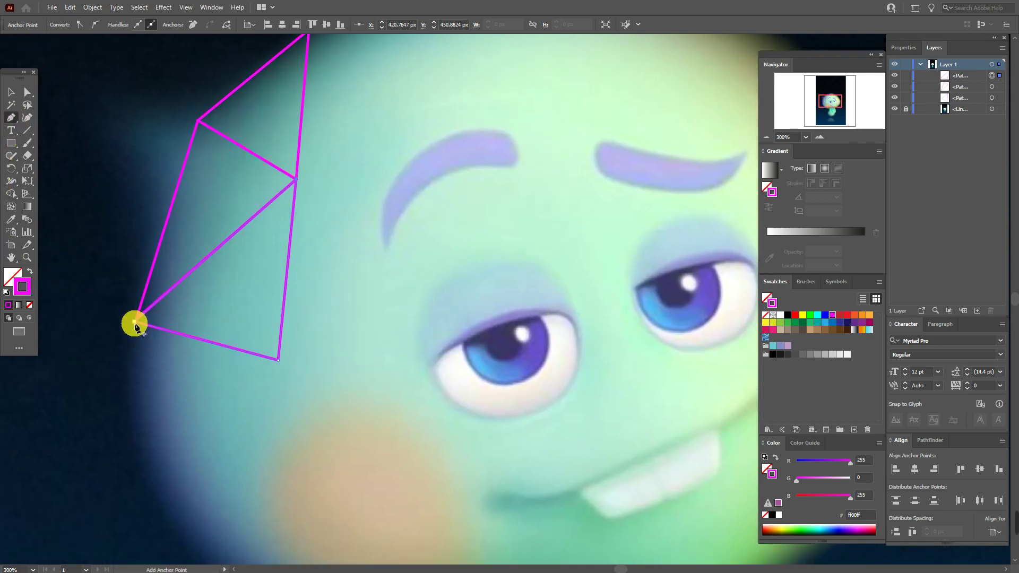
left_click(135, 329)
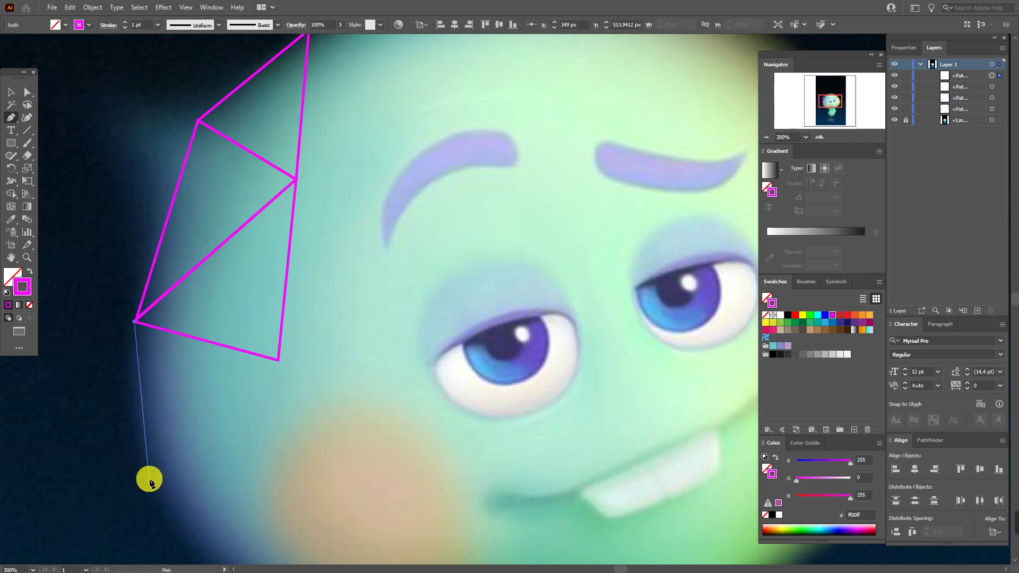
left_click(148, 480)
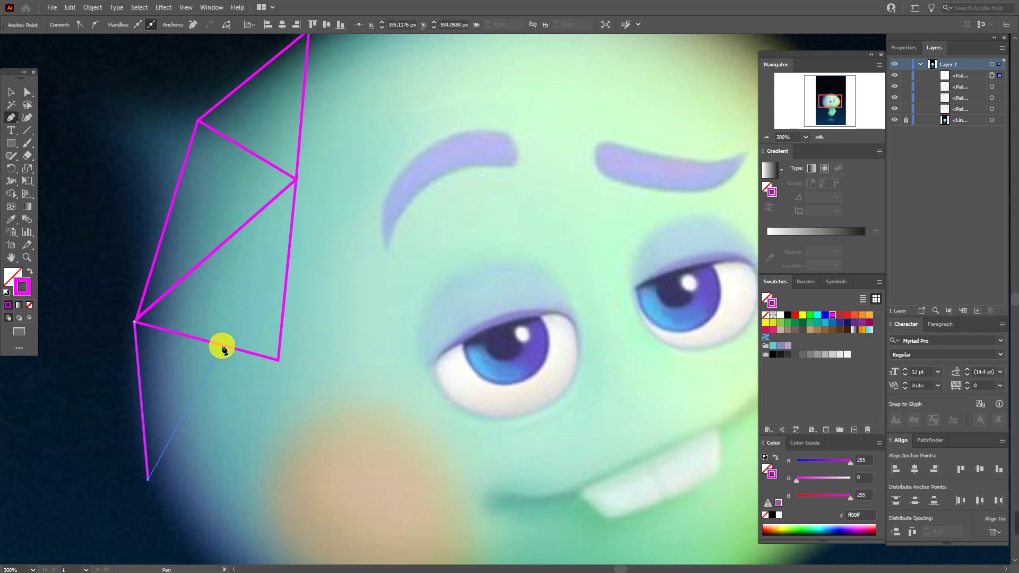
left_click(138, 327)
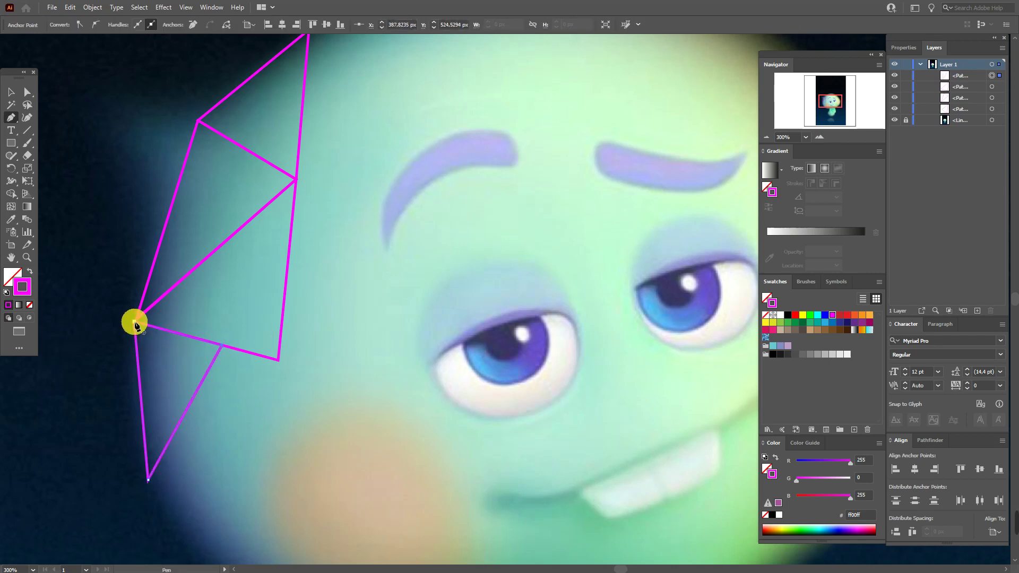
- Draw a four-sided facet filling the area between the lowest triangle and the left cheek, closed at its starting point
left_click(223, 346)
left_click(278, 361)
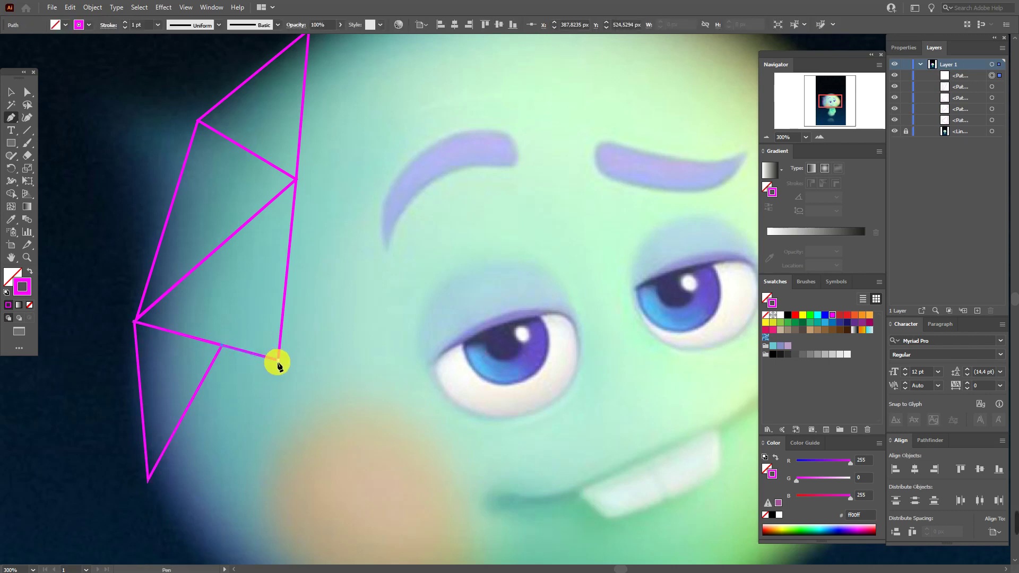
left_click_drag(277, 364, 251, 481)
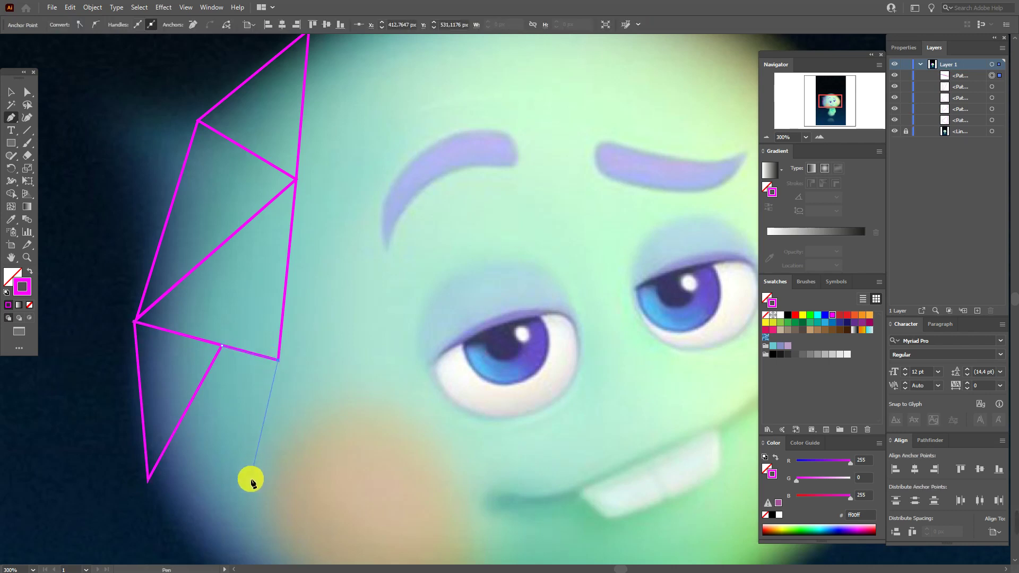
left_click(150, 484)
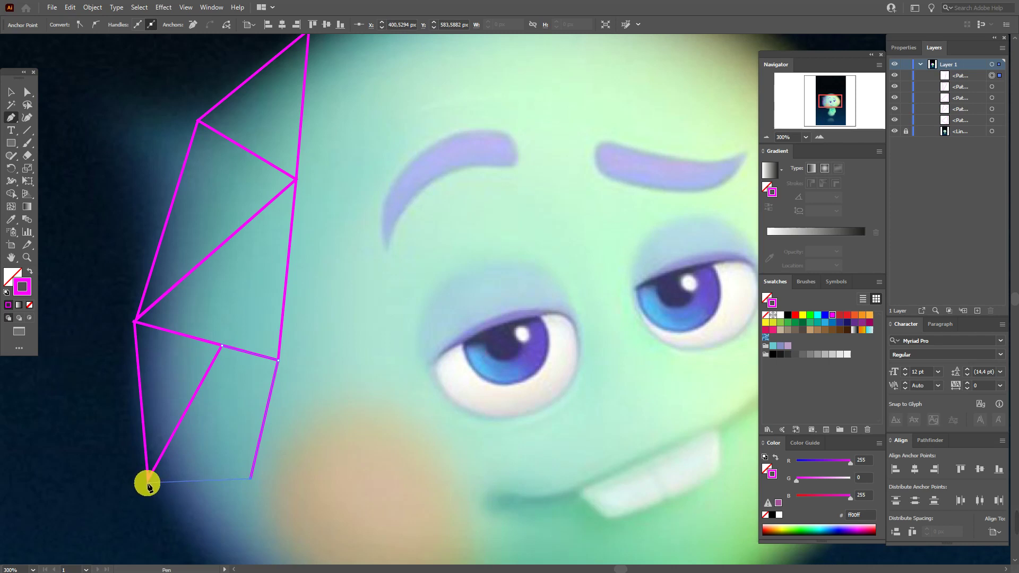
left_click_drag(215, 366, 222, 350)
left_click(239, 445, "ctrl")
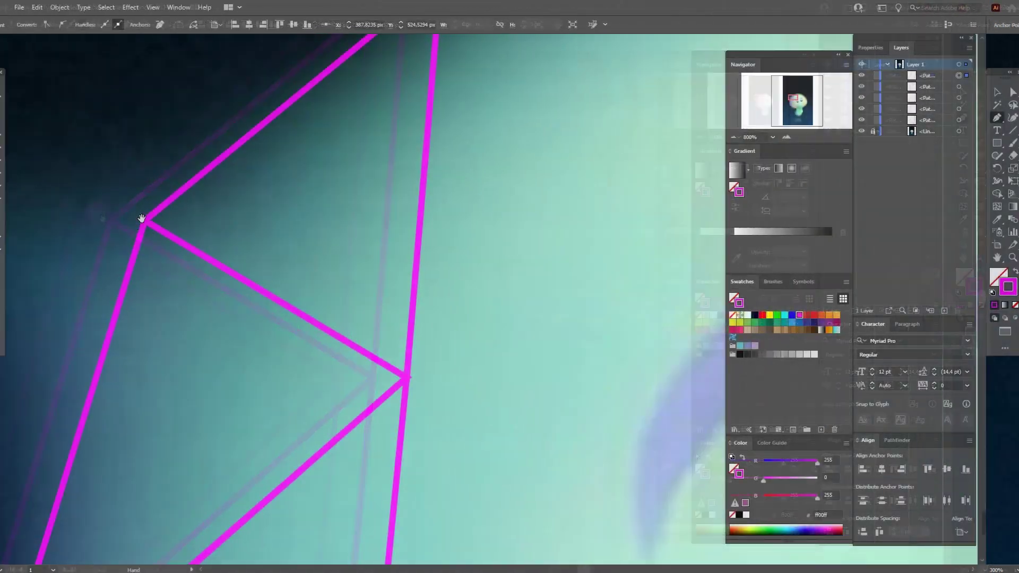
- Apply Round Join corners to the strokes of all traced polygons, and clear the selection
left_click_drag(156, 210, 193, 210)
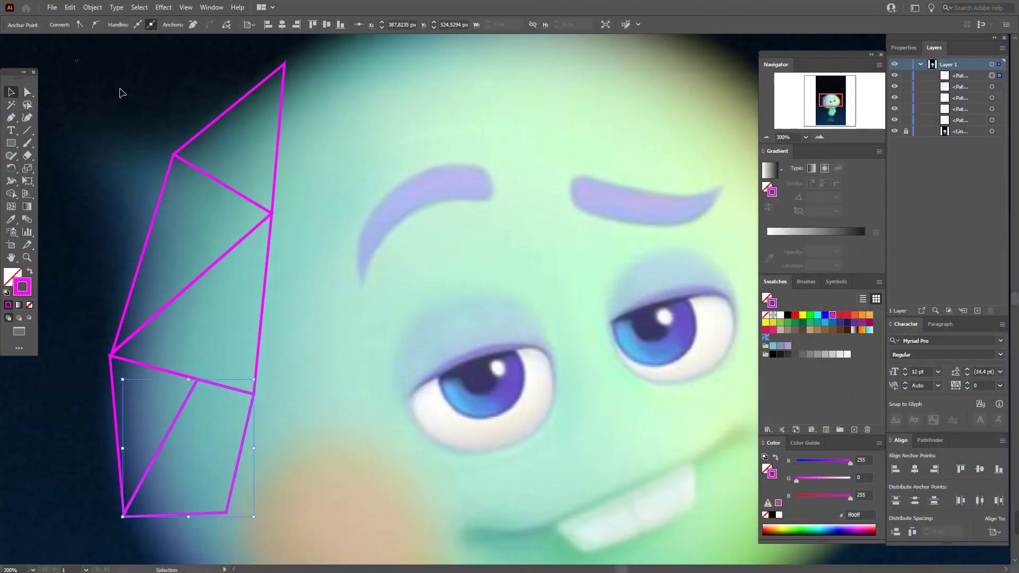
key("ctrl+a")
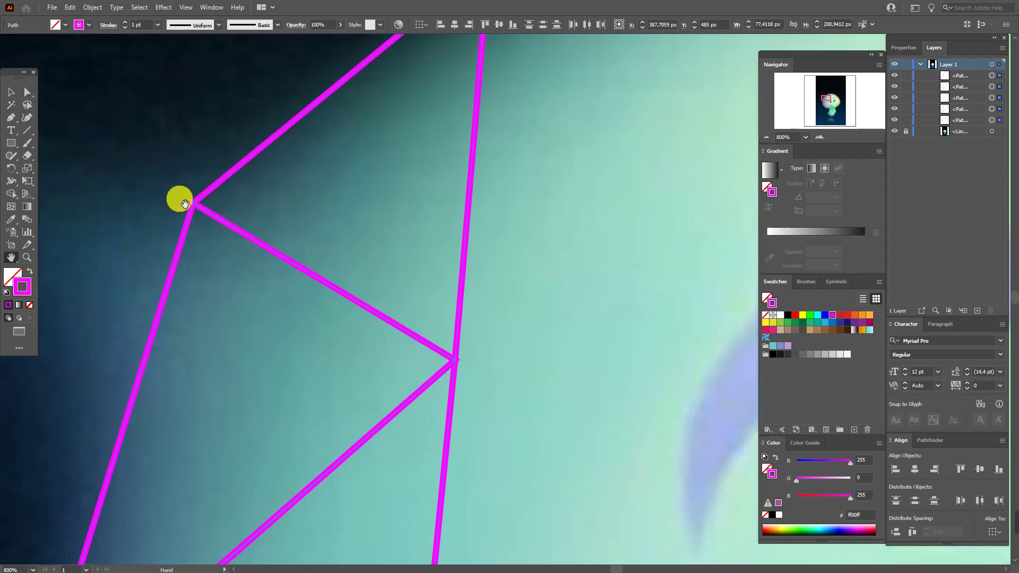
left_click(906, 51)
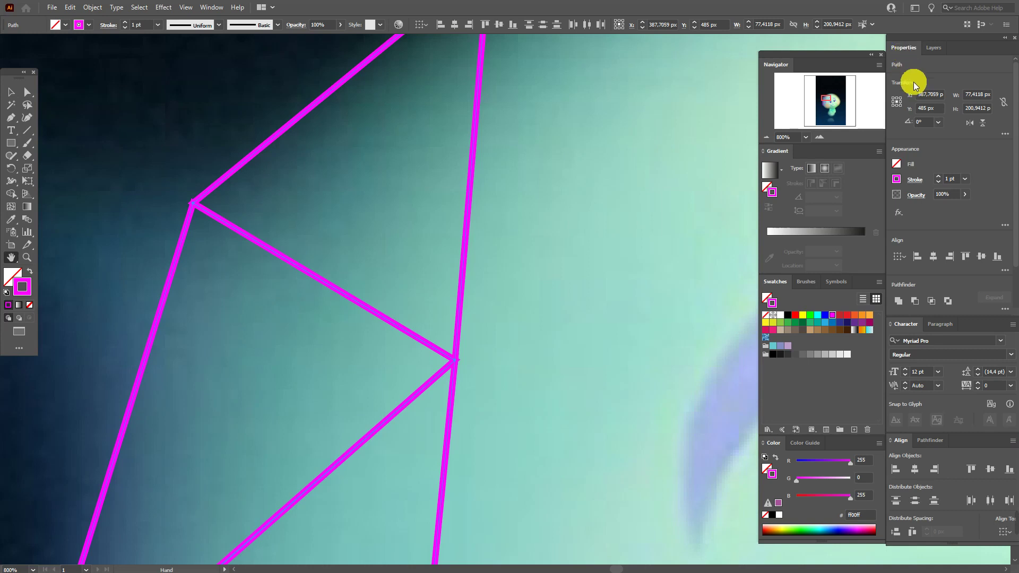
left_click(918, 180)
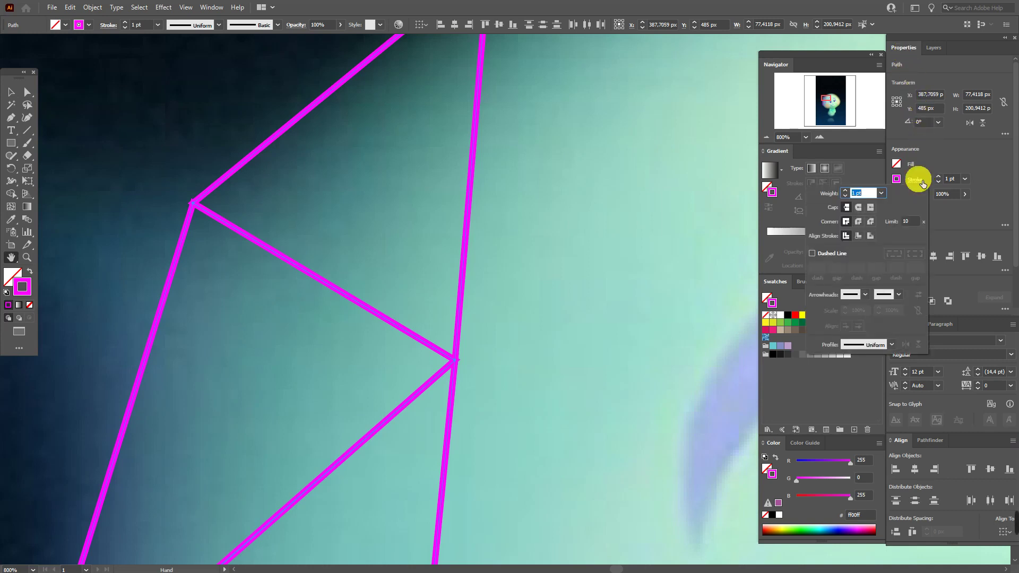
left_click(860, 223)
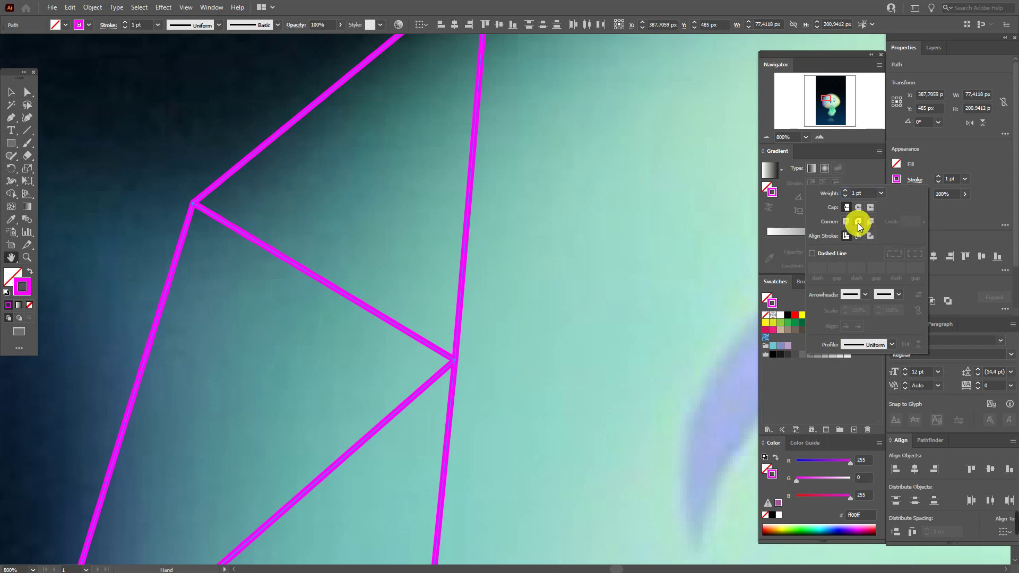
left_click(12, 95)
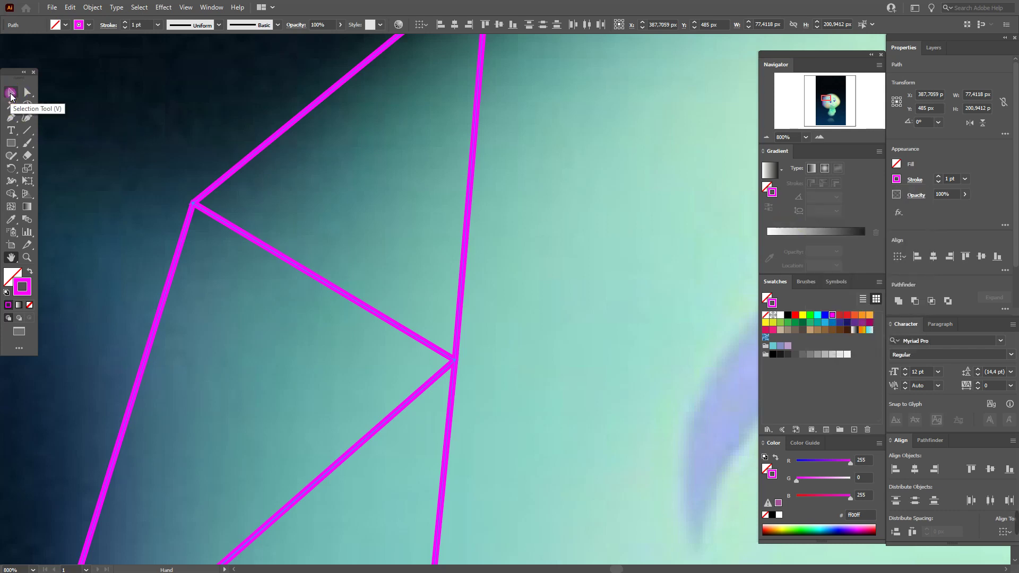
left_click(136, 121)
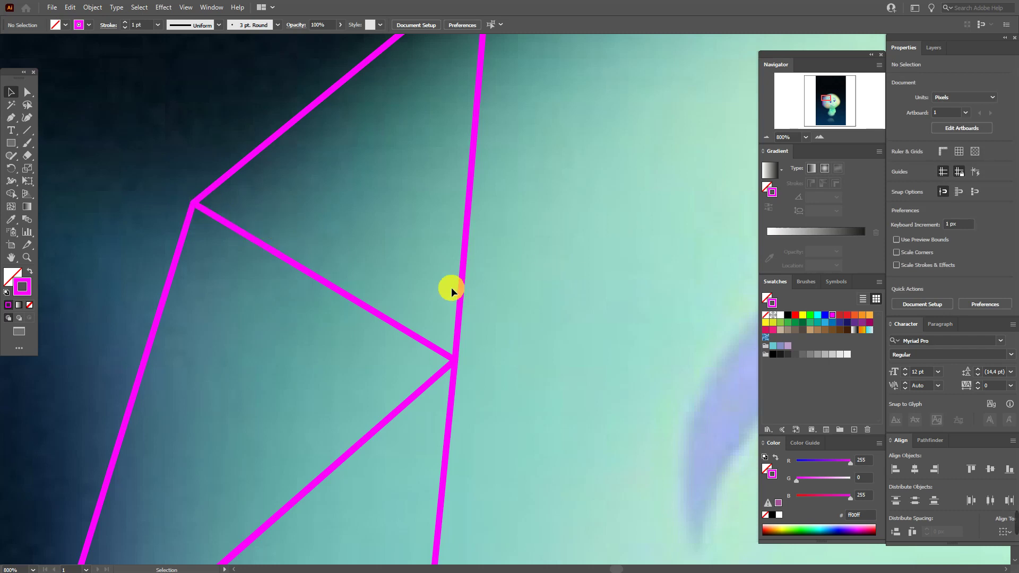
- Align the anchor points with Direct Selection at the head's leftmost corner, where the left-side triangles meet
left_click(11, 258)
left_click_drag(328, 382, 410, 231)
left_click_drag(361, 459, 416, 255)
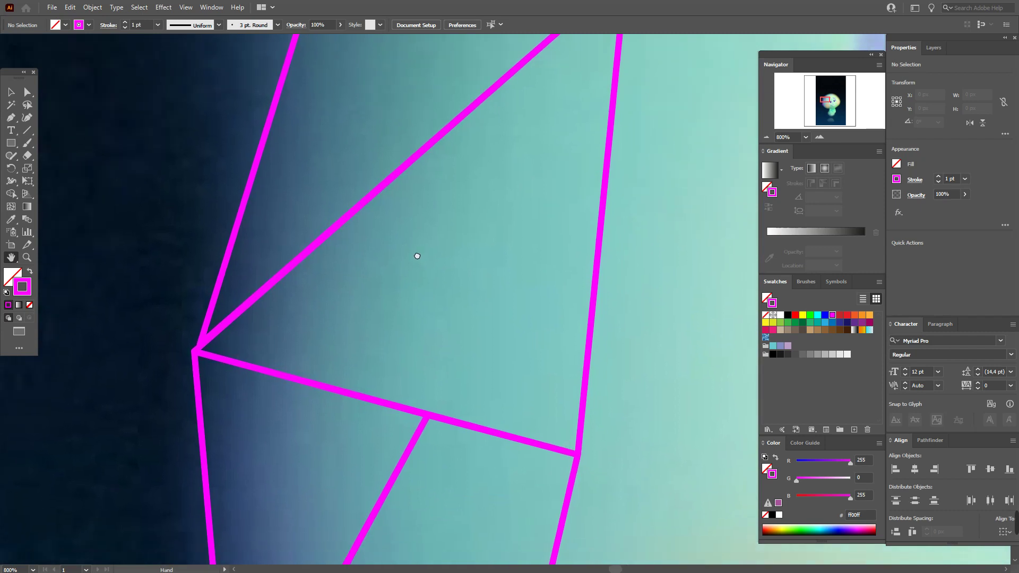
left_click_drag(376, 402, 400, 326)
left_click(27, 92)
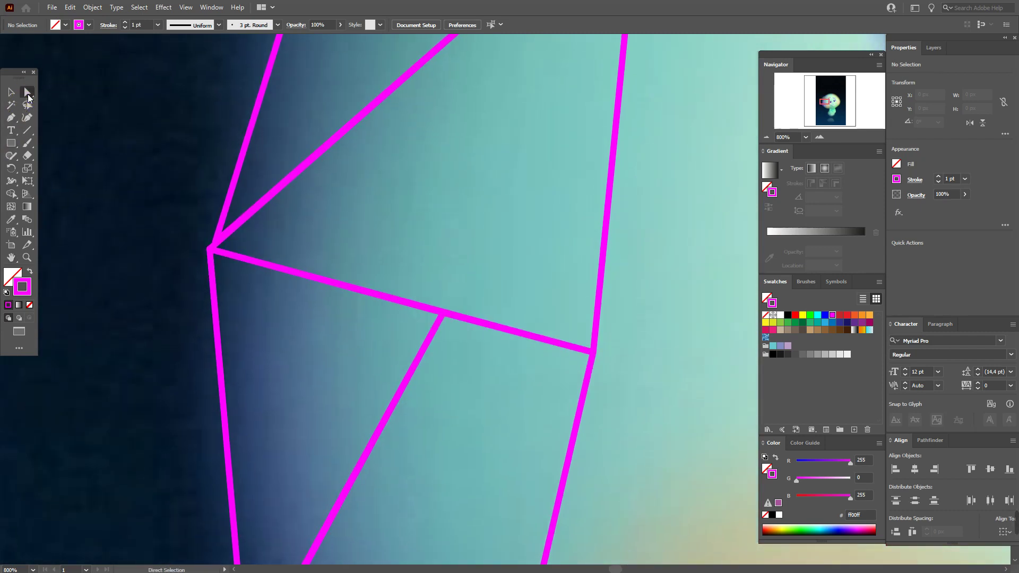
mouse_move(211, 248)
left_mouse_down()
mouse_move(217, 243)
mouse_move(210, 251)
left_mouse_up()
left_click(217, 244)
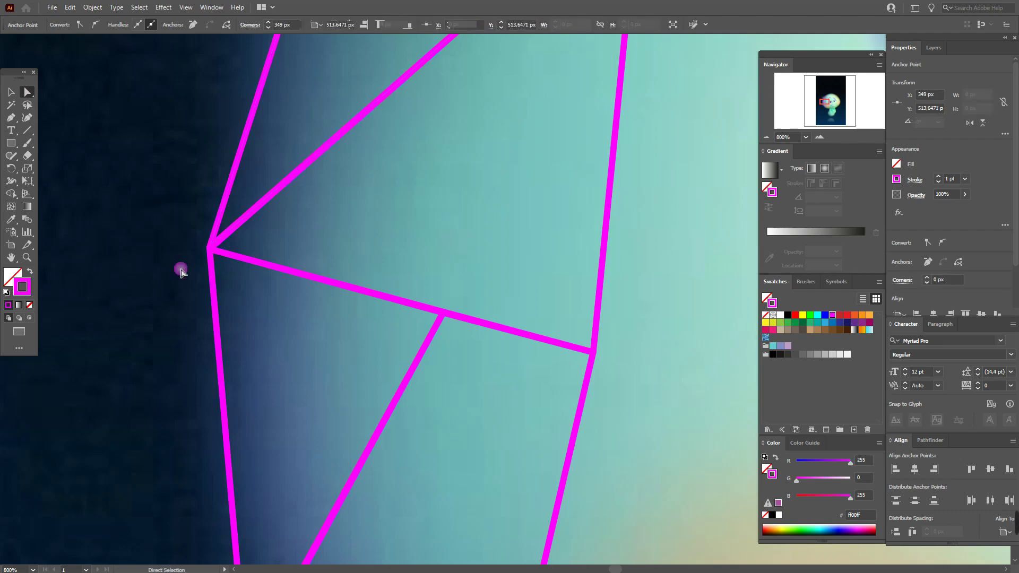
left_click(180, 272)
- Move the lowest triangle's bottom anchor point onto the lower-left corner of the adjoining four-sided facet
left_click(10, 257)
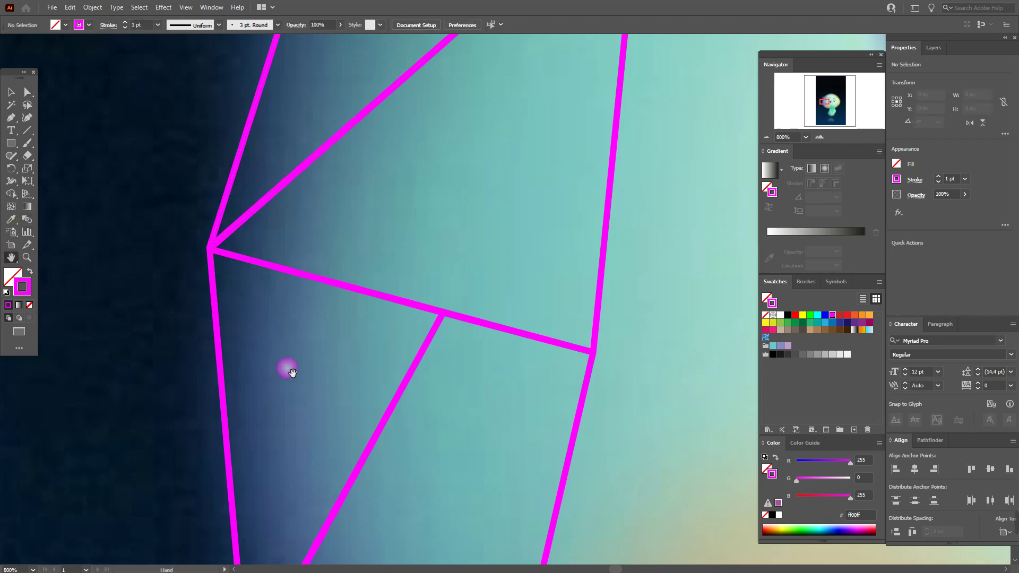
left_click_drag(293, 372, 338, 159)
left_click(27, 92)
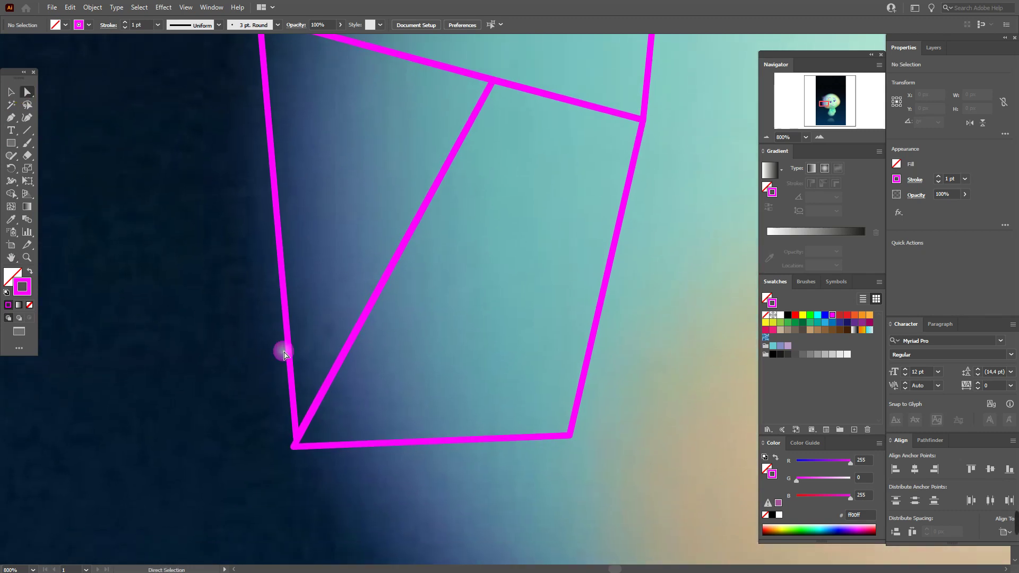
left_click(296, 442)
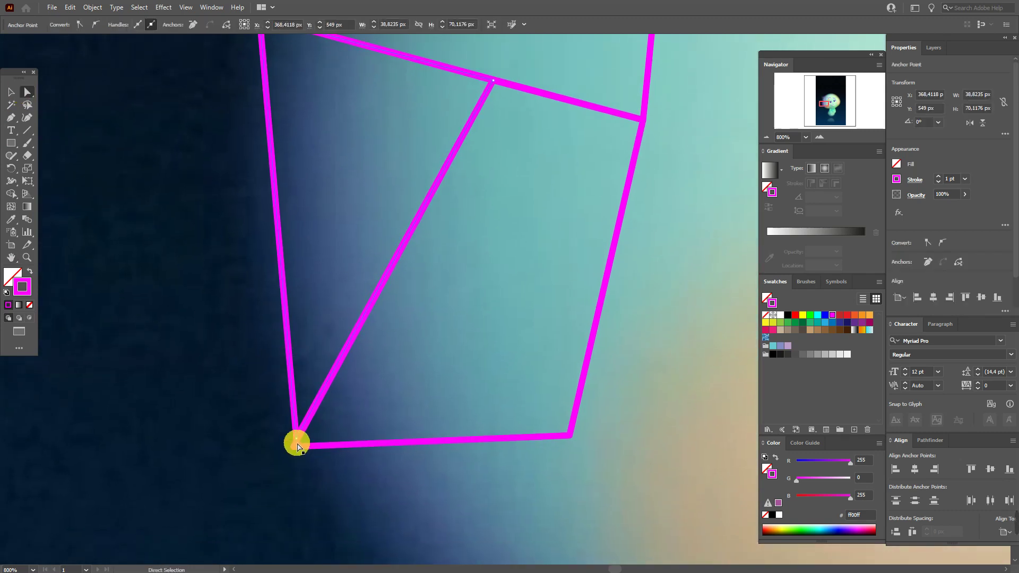
left_click_drag(298, 442, 295, 450)
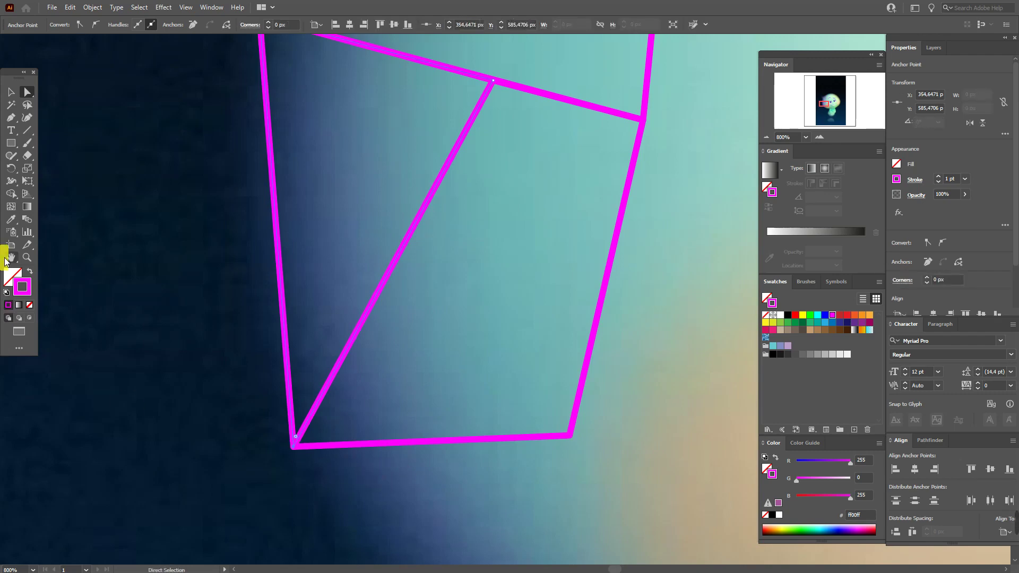
- Fill the topmost triangle with a dark teal sampled with the Eyedropper from the reference image inside it
left_click(8, 259)
left_click_drag(511, 289, 364, 480)
left_click_drag(232, 382, 404, 476)
left_click(143, 118)
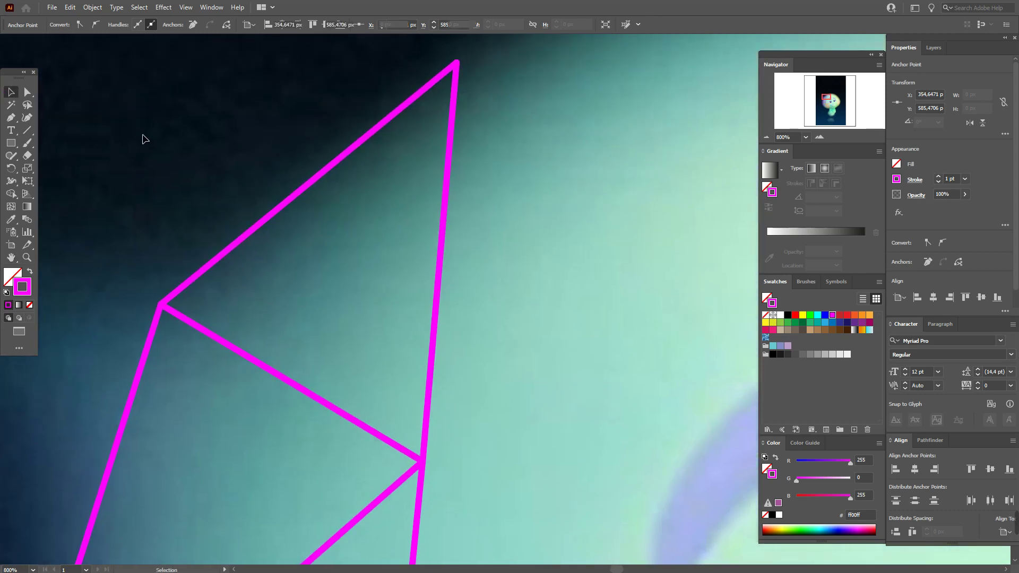
left_click(445, 215)
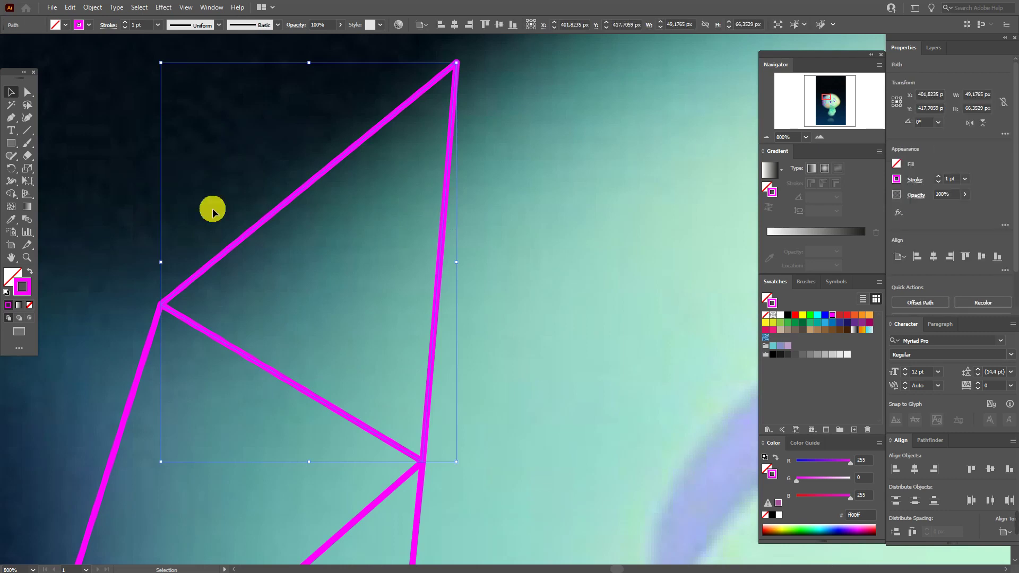
left_click(11, 219)
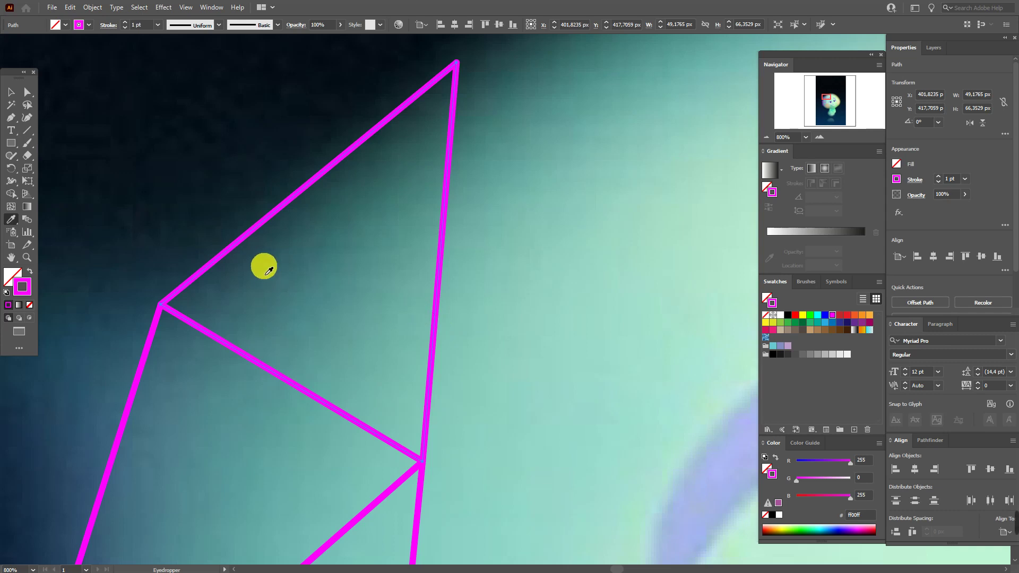
left_click(268, 270)
- Fill the second triangle, along the head's left edge, with a muted teal sampled from the image near its upper corner
left_click(11, 257)
left_click_drag(290, 344, 297, 308)
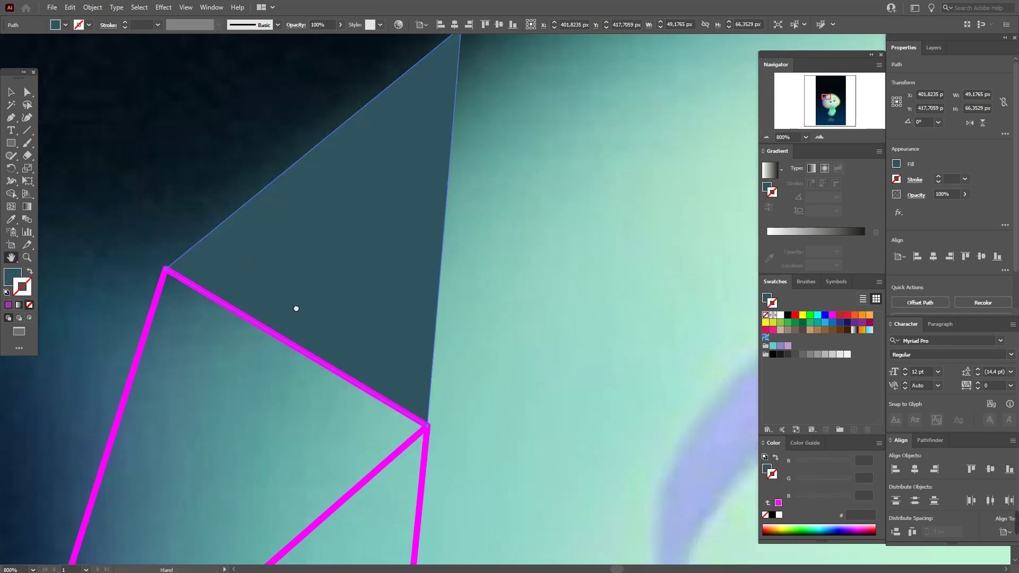
left_click(12, 93)
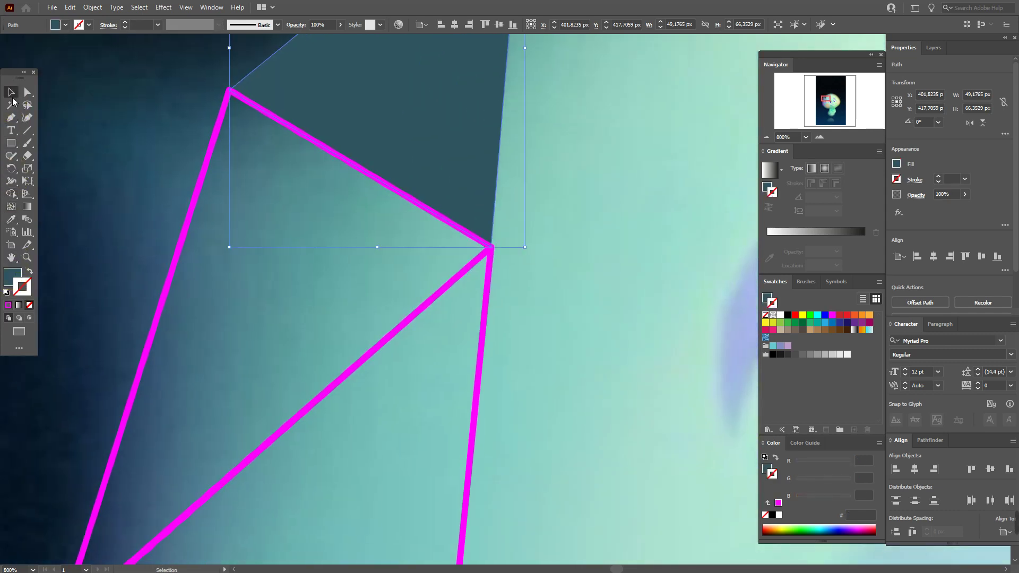
left_click(190, 218)
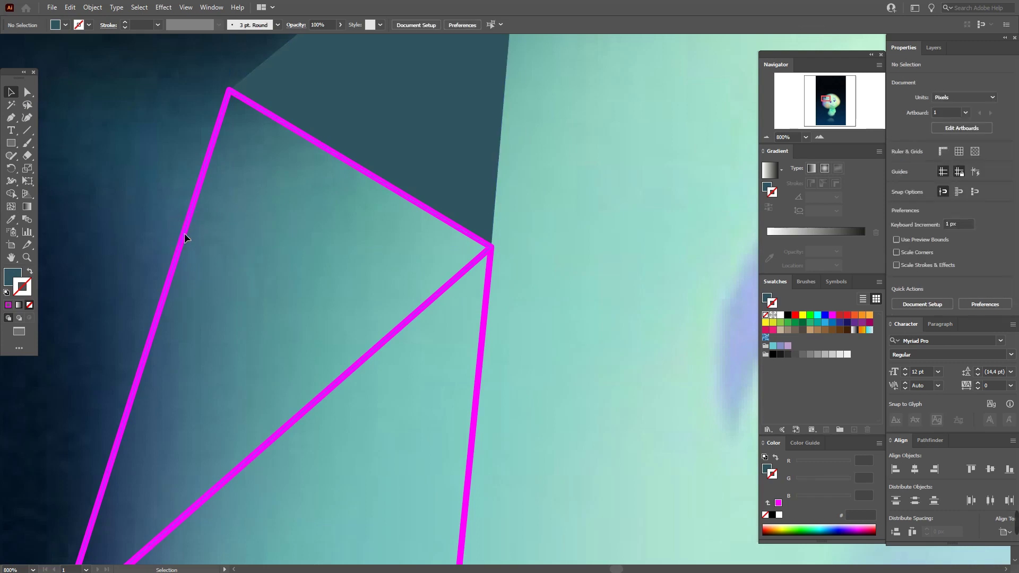
left_click(183, 237)
left_click(11, 219)
left_click(254, 202)
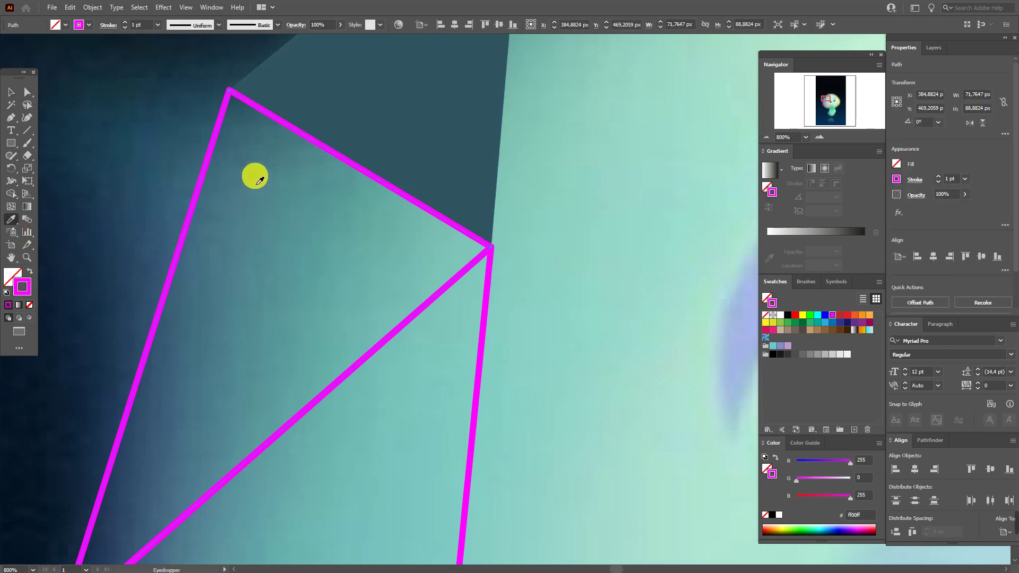
left_click(257, 184)
- Fill the third triangle with a sampled image colour, undo it, and resample a darker blue near its left corner
left_click(11, 258)
mouse_move(307, 293)
left_mouse_down()
mouse_move(360, 177)
mouse_move(309, 148)
left_mouse_up()
key("v")
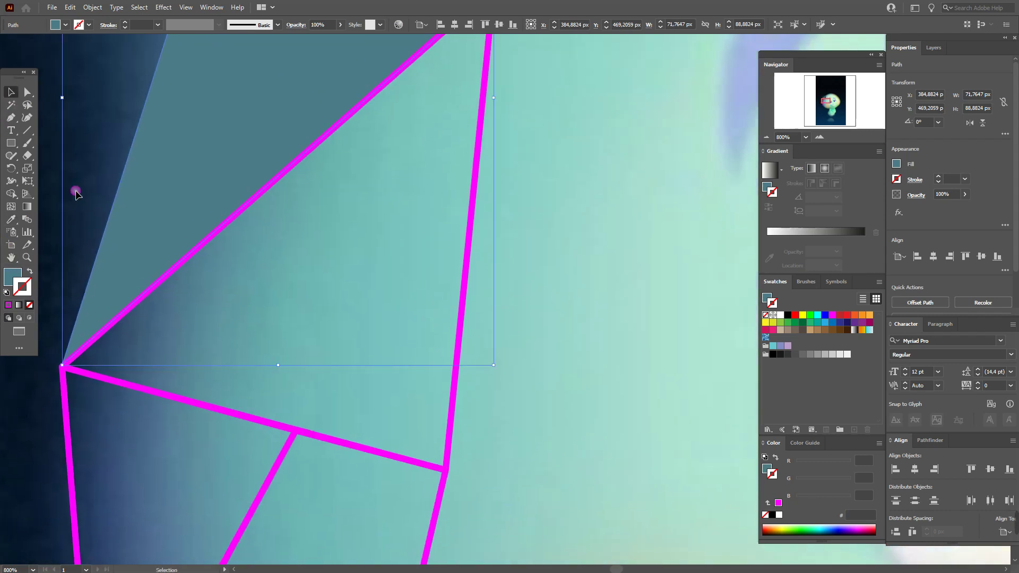
left_click(452, 396)
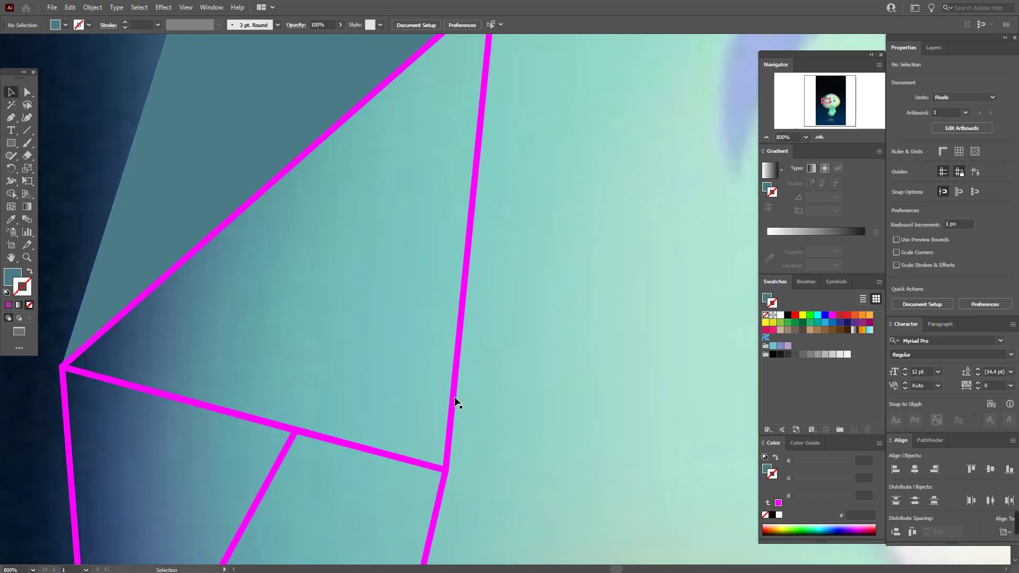
left_click(11, 220)
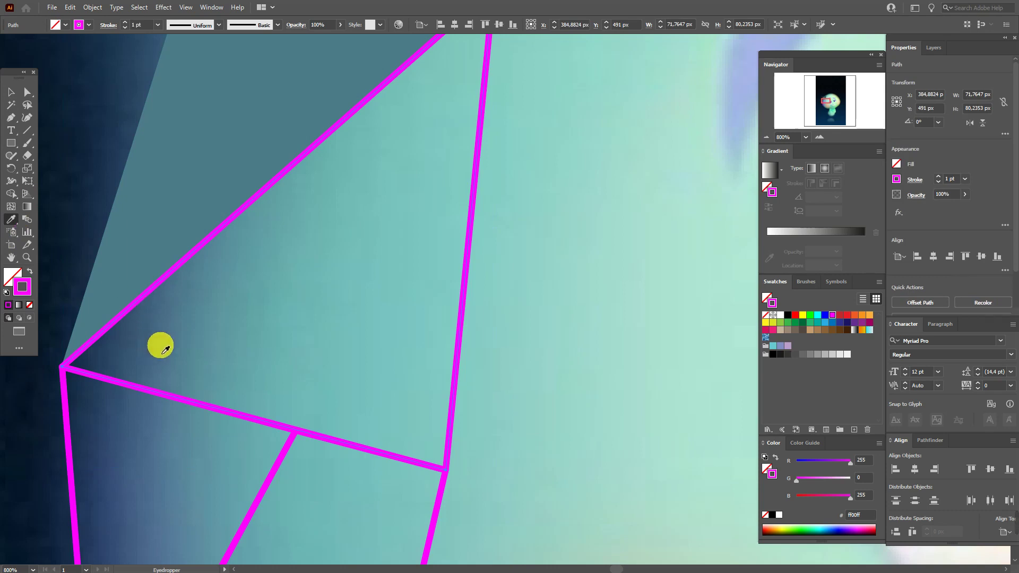
left_click(191, 326)
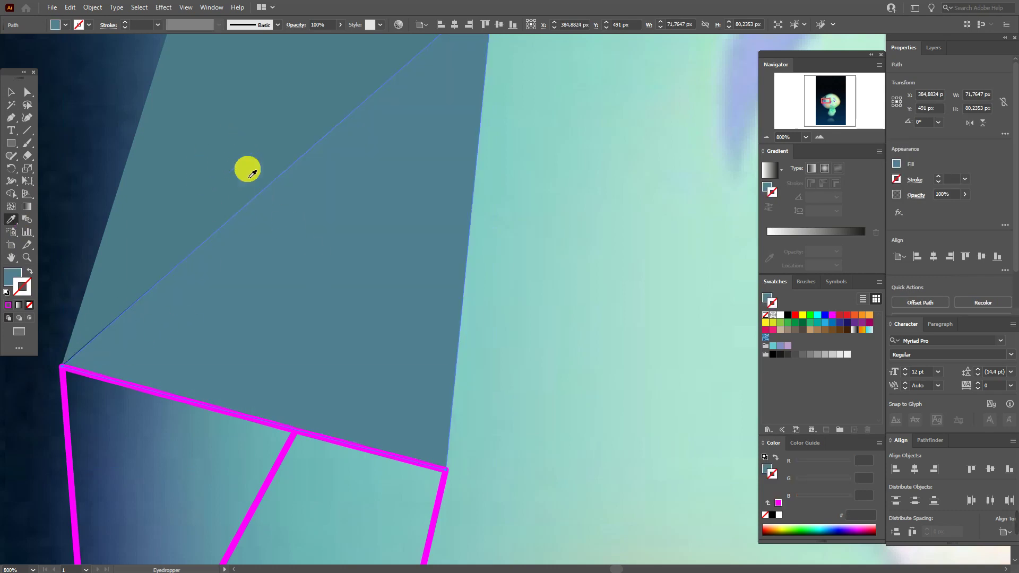
key("ctrl+z")
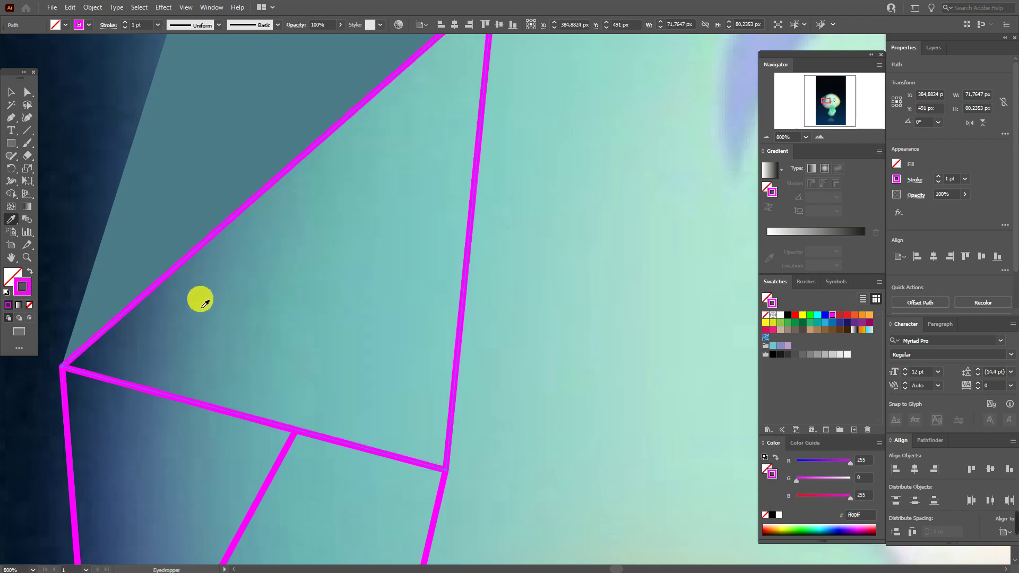
left_click(147, 333)
left_click(145, 335)
- Fill the lowest narrow triangle with a navy blue sampled from the reference image near its left edge
left_click(11, 276)
scroll(366, 266, "down", 5)
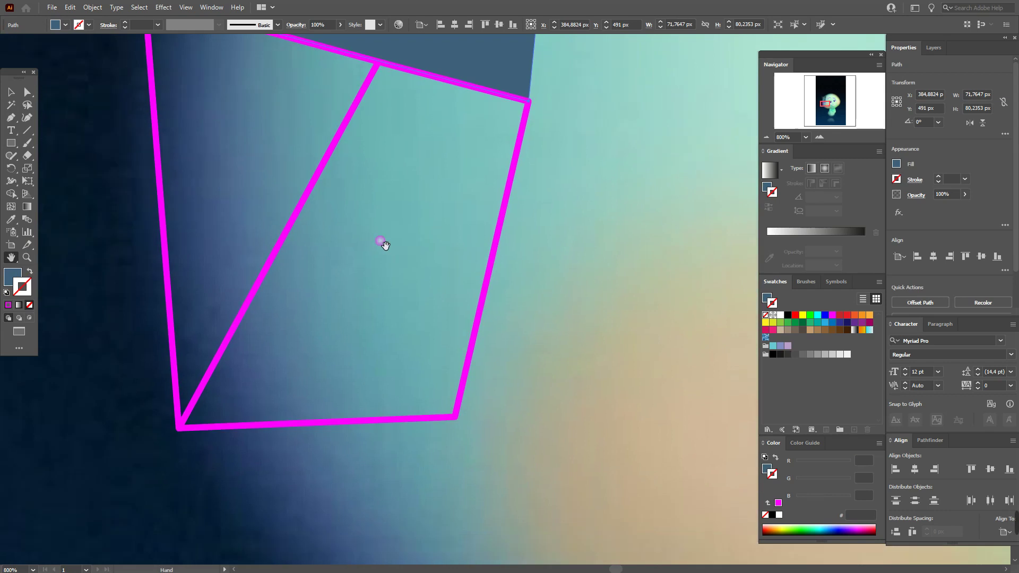
left_click(10, 94)
left_click(168, 230)
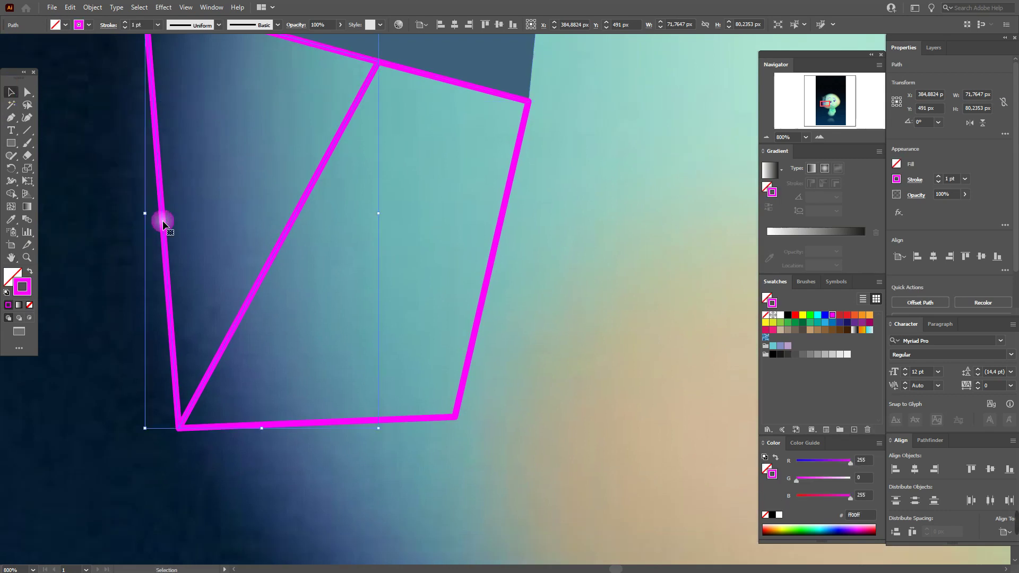
left_click(9, 220)
left_click(193, 212)
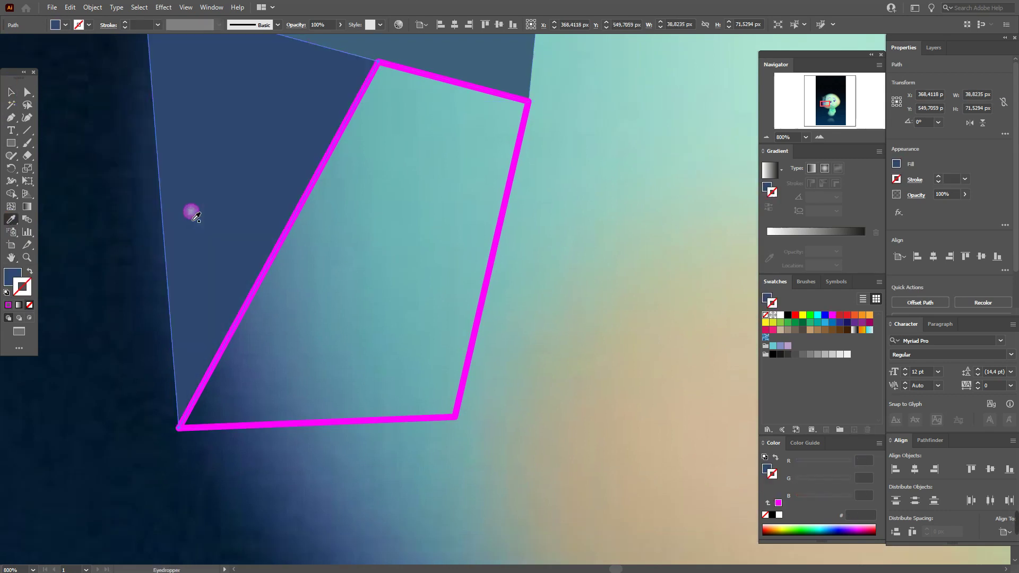
- Fill the four-sided facet with a light teal sampled from the reference image at its centre, and deselect it
left_click(13, 93)
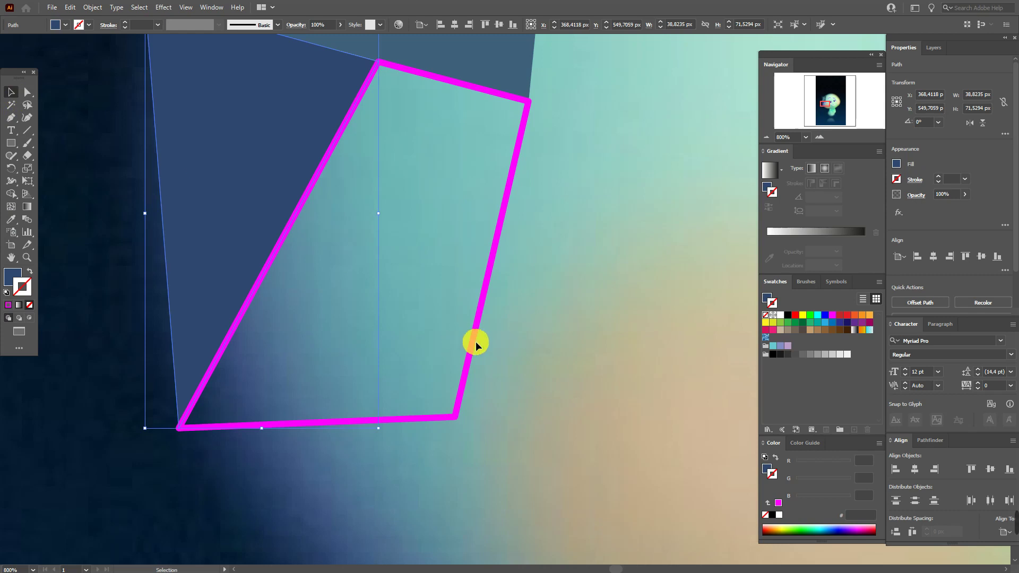
left_click(472, 342)
left_click(10, 220)
left_click(385, 258)
left_click(11, 92)
left_click(66, 122)
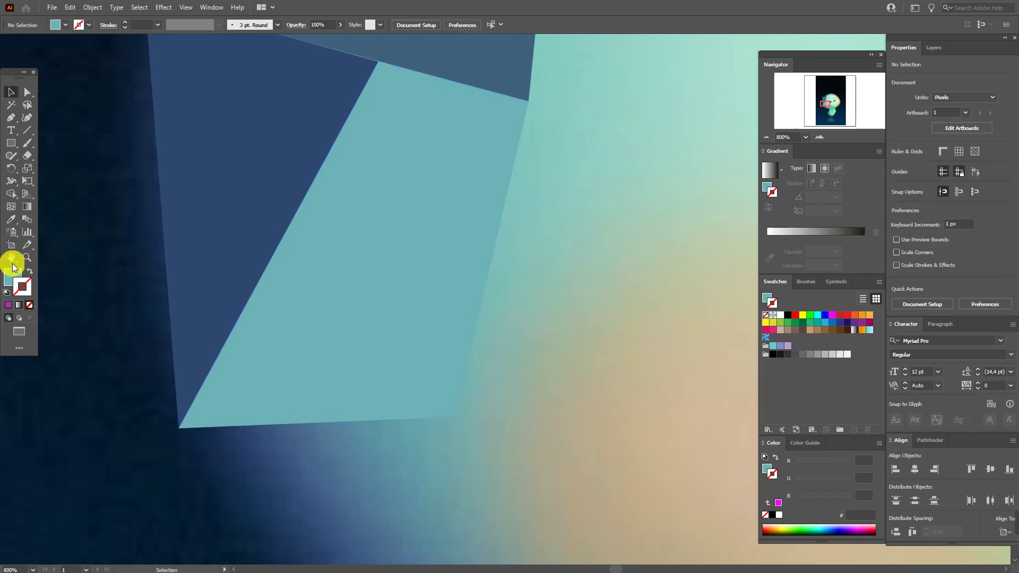
- Adjust the muted teal triangle's lower anchor point at the head's leftmost corner to close the gap beside the blue facet
left_click_drag(380, 132, 499, 171)
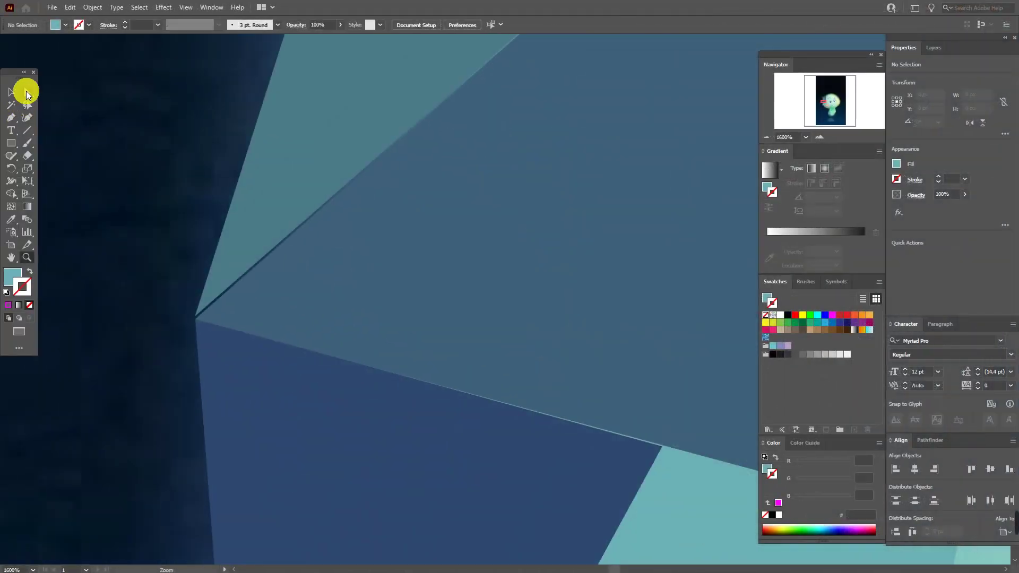
left_click(27, 94)
left_click(198, 317)
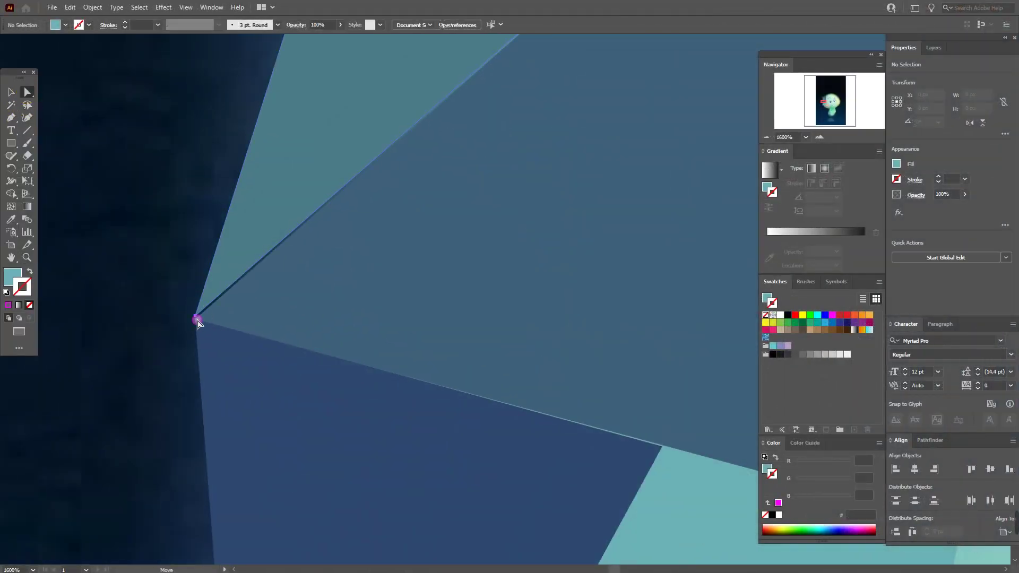
left_click(173, 330)
left_click(175, 391)
- Adjust the navy facet's upper-right anchor point where it meets the slate blue and light teal facets to close the hairline gap
left_click(11, 257)
left_click_drag(496, 350, 269, 94)
left_click(27, 93)
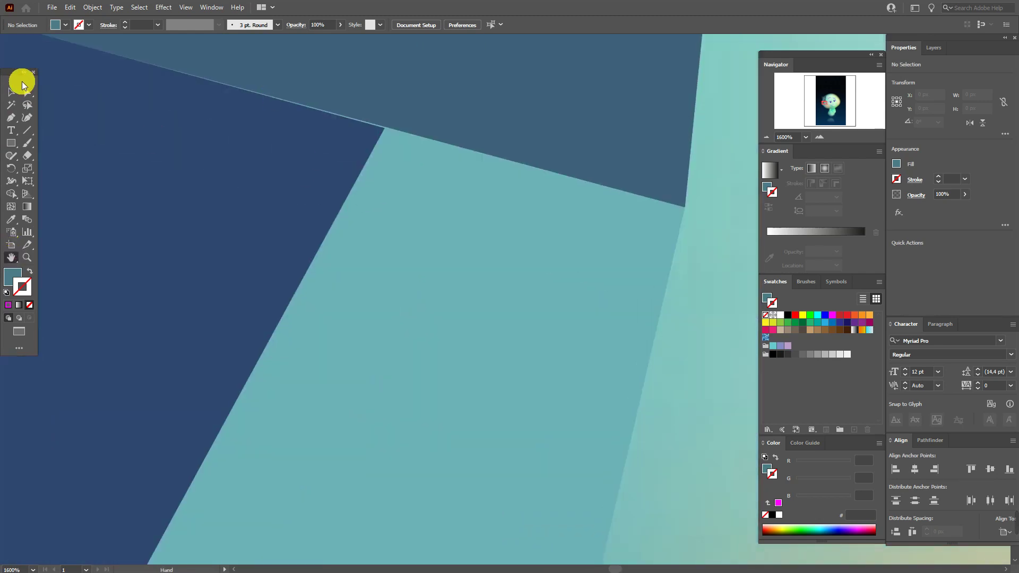
left_click(385, 132)
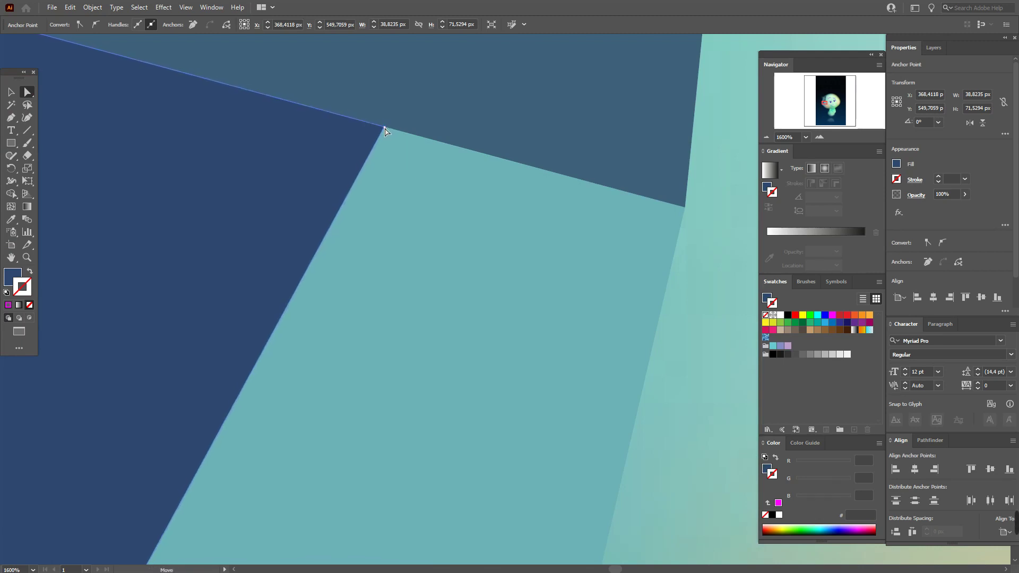
left_click(384, 126)
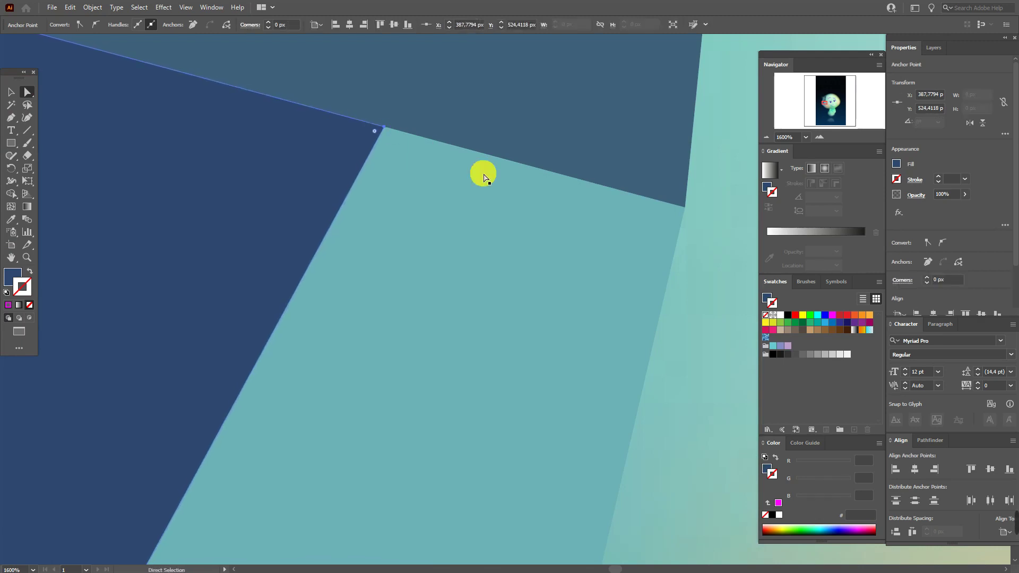
- Trace four adjoining triangles with the Pen tool along the head's top outline, from the left temple round to the right edge
left_click(11, 257)
left_click_drag(309, 329, 514, 160)
key("v")
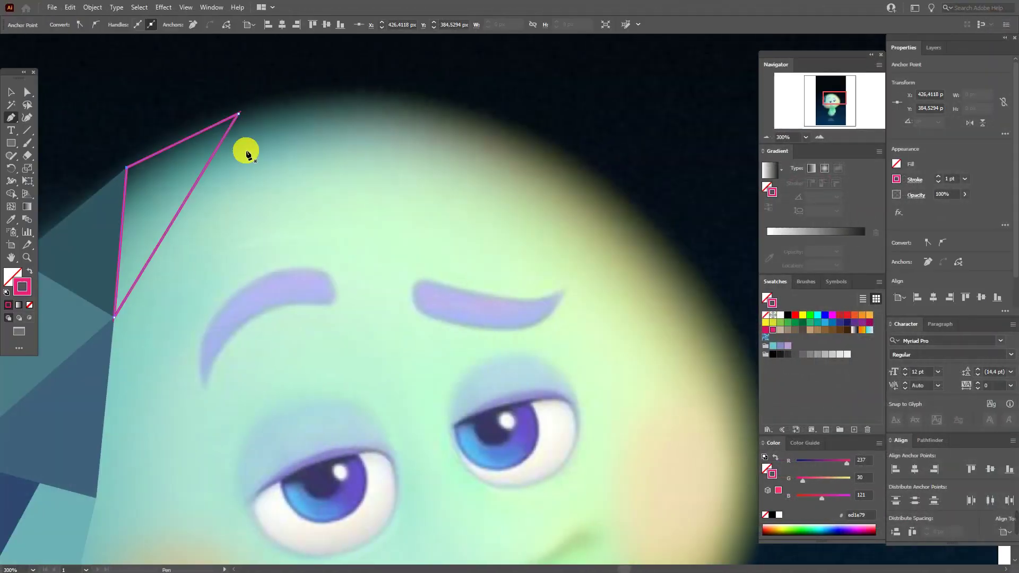
left_click(391, 94)
left_click(163, 237)
left_click(391, 94)
left_click(546, 152)
left_click(266, 173)
left_click(390, 93)
left_click(690, 267)
left_click(748, 398)
left_click(546, 151)
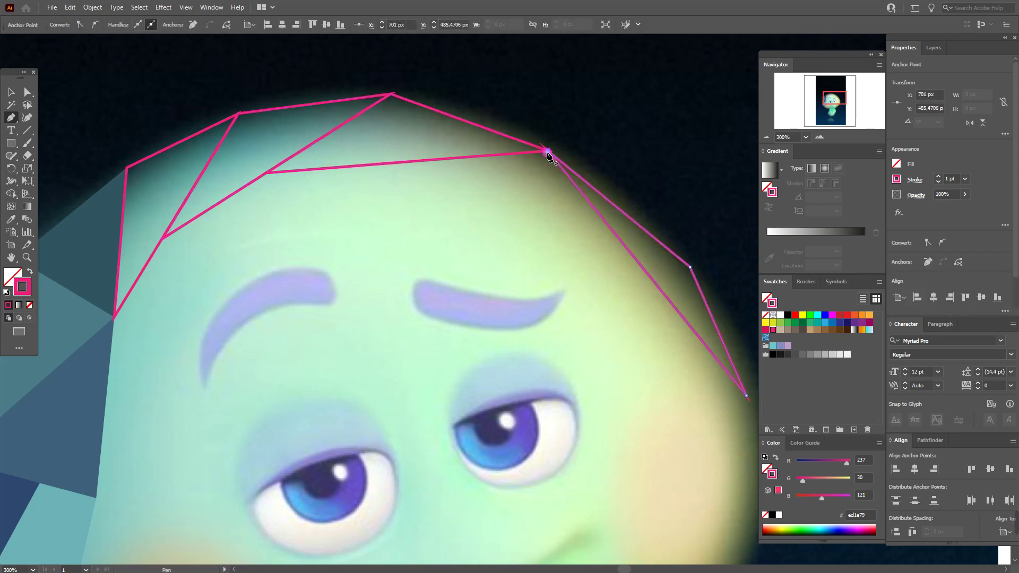
- Trace the inner forehead facets directly beneath the top-edge triangles, reusing their lower corners as shared anchor points
left_click(425, 212)
left_click(336, 168)
left_click(113, 318)
left_click(337, 168)
left_click(425, 212)
left_click(547, 151)
- Trace adjoining triangles on the left temple between the filled blue facets and the left eyebrow
left_click_drag(114, 319, 262, 243)
left_click(260, 246)
left_click(333, 350)
left_click(243, 425)
left_click(261, 245)
left_click(345, 189)
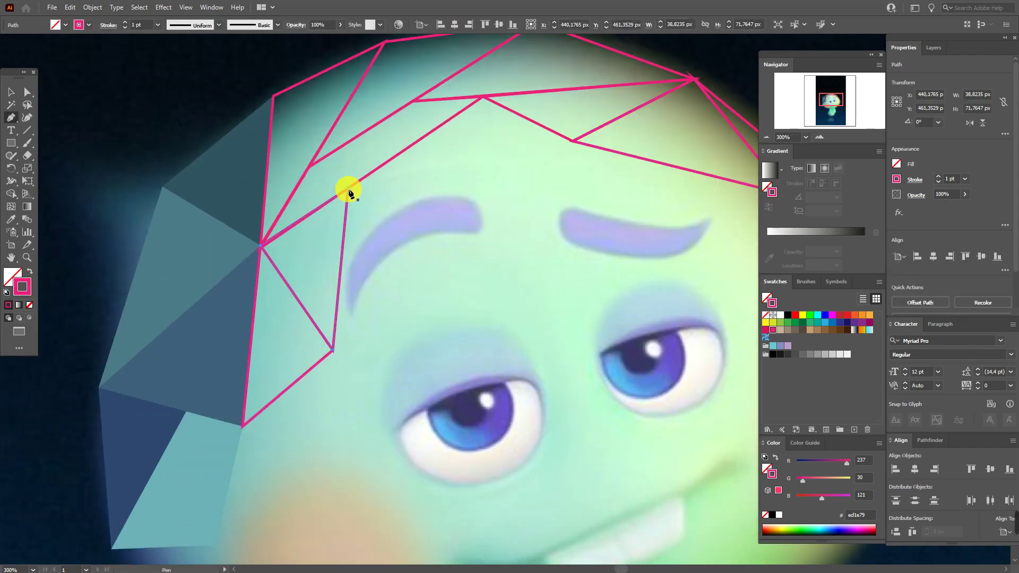
left_click(261, 246)
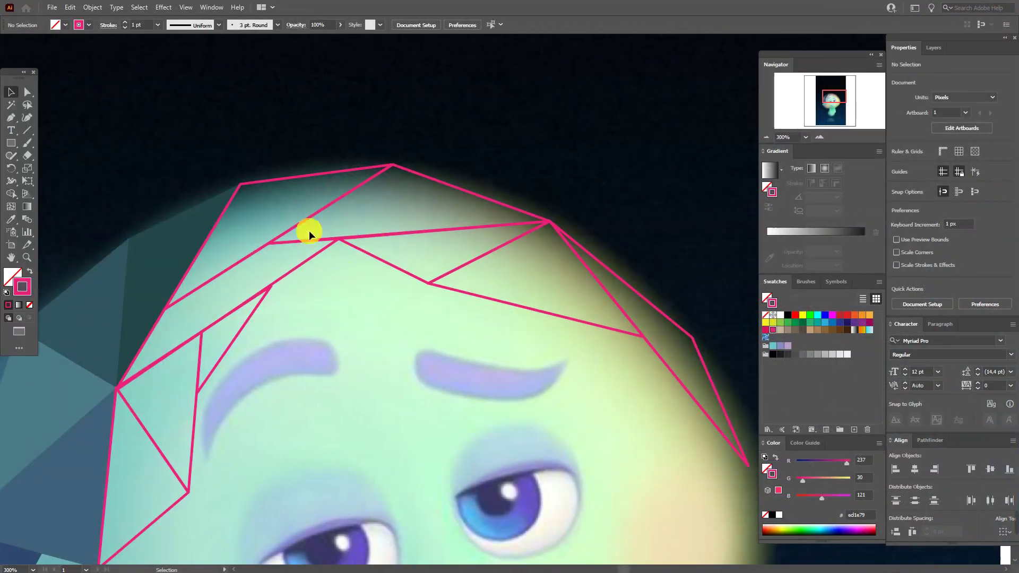
- Fill the upper-left forehead triangle with a dark teal sampled from the reference image
left_click_drag(391, 163, 163, 308)
left_click(11, 219)
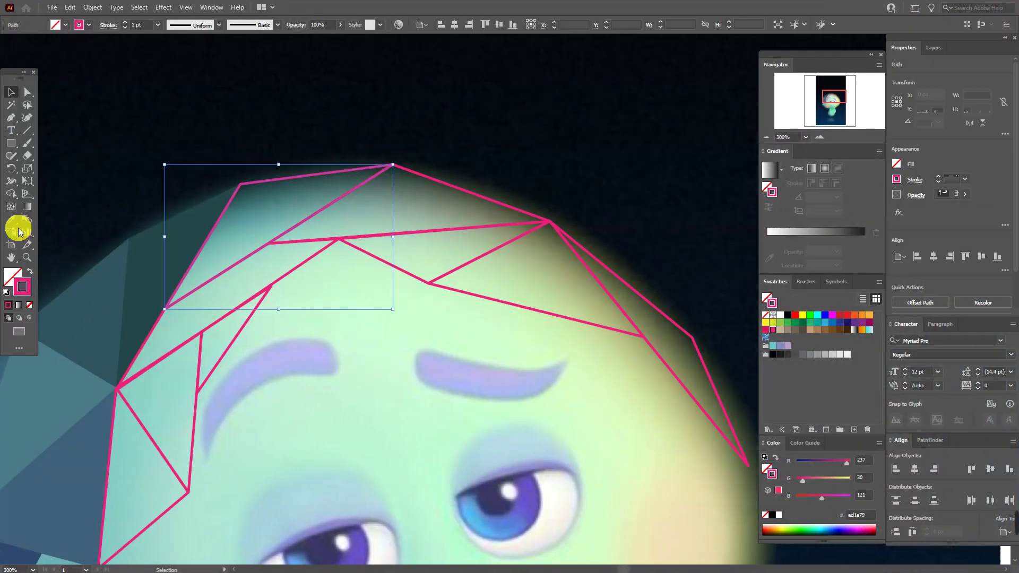
left_click(135, 228)
- Fill the triangle at the top of the head with a dark olive grey sampled from the reference image
left_click(11, 91)
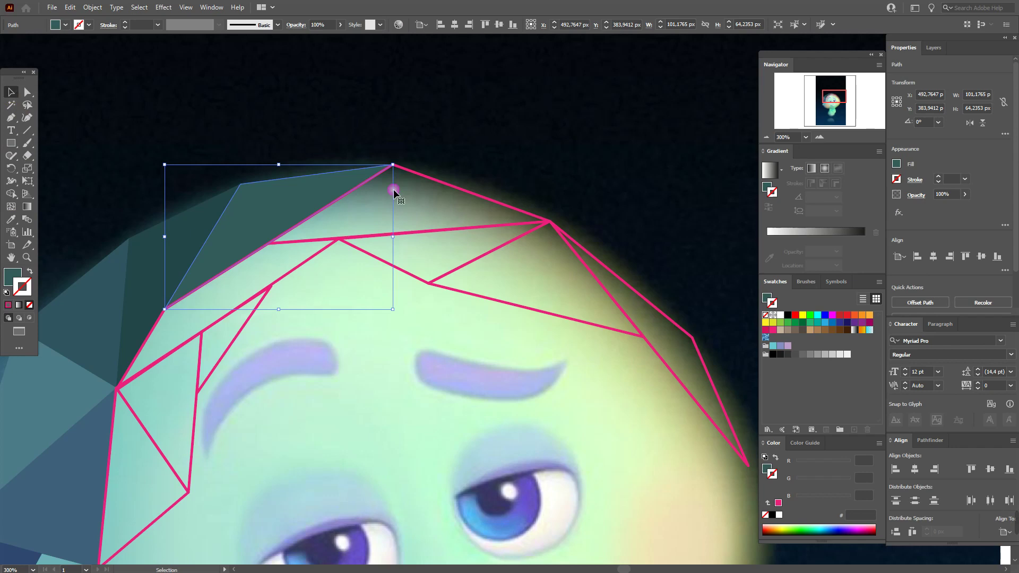
left_click(501, 210)
left_click(10, 219)
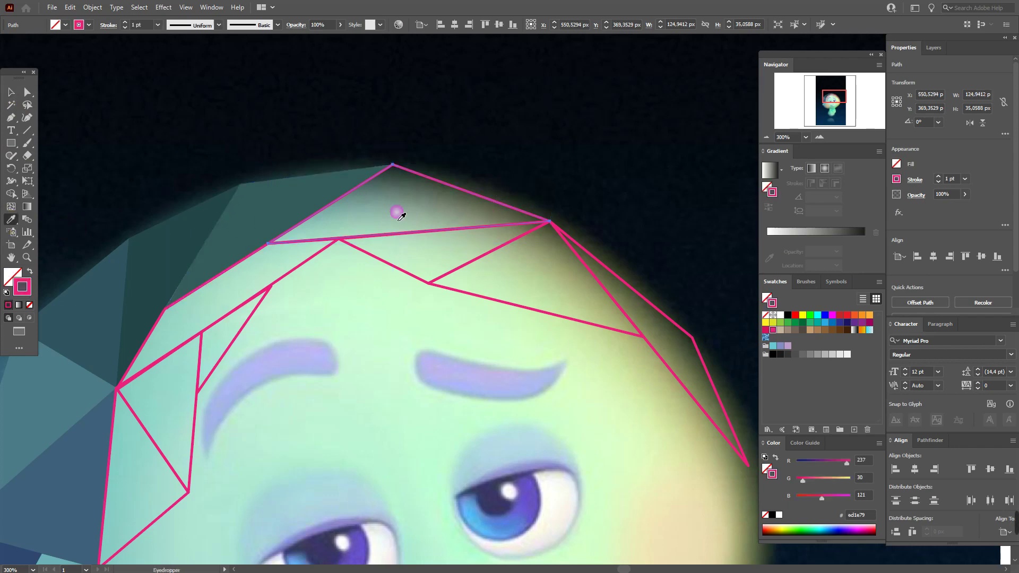
left_click(446, 204)
- Fill the long triangle along the head's upper-right edge with an olive green sampled from the reference image
left_click(11, 92)
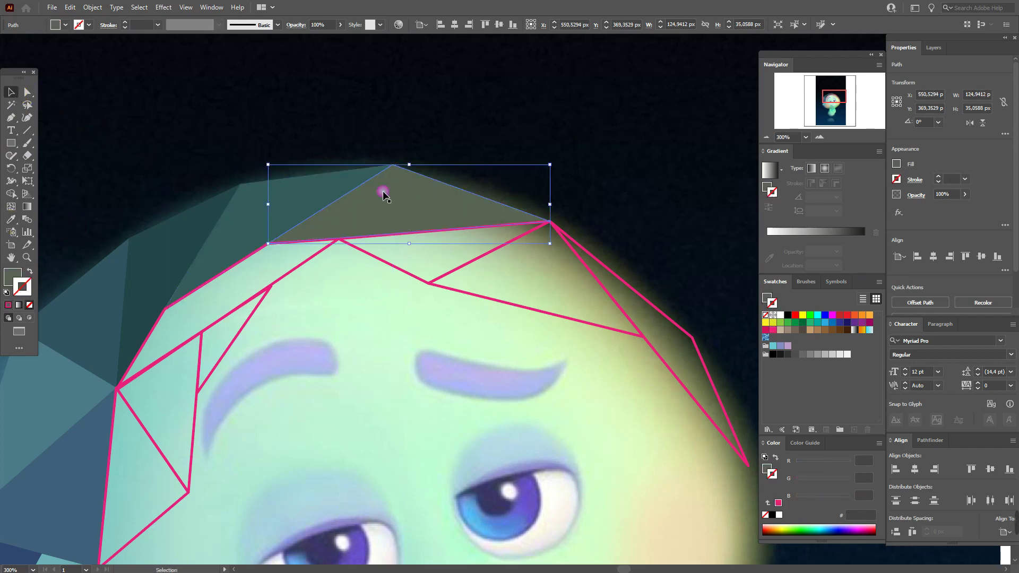
left_click(629, 285)
left_click(10, 219)
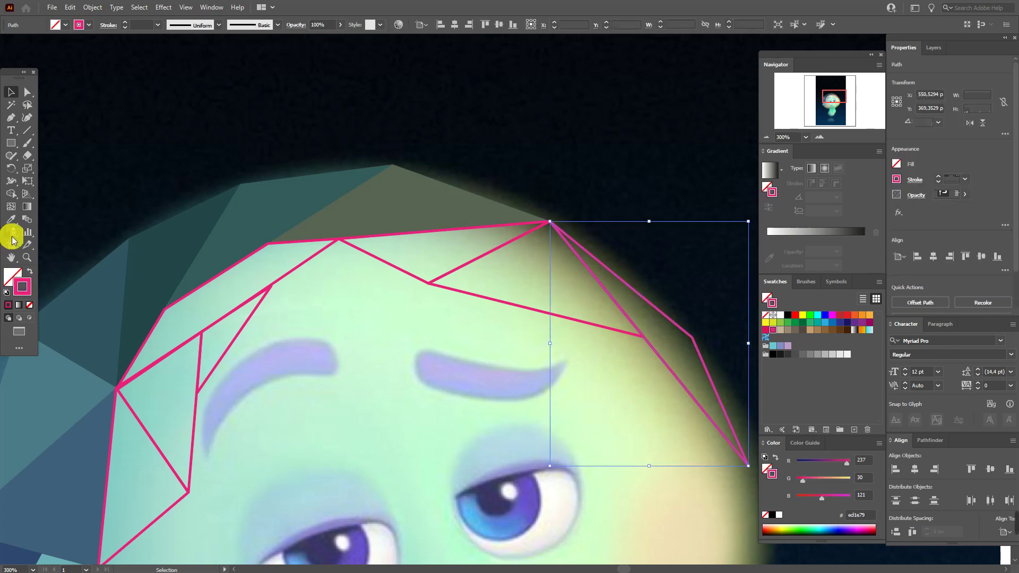
left_click(683, 369)
- Fill the triangle just inside the upper-right edge with a light olive sampled from its shaded area
left_click(11, 92)
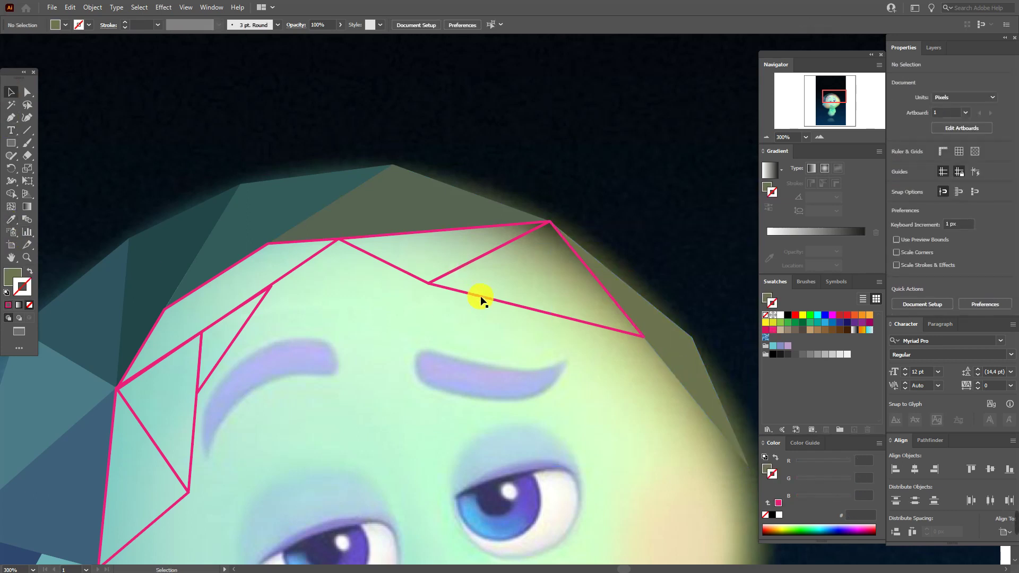
left_click(481, 293)
left_click(10, 223)
left_click(548, 266)
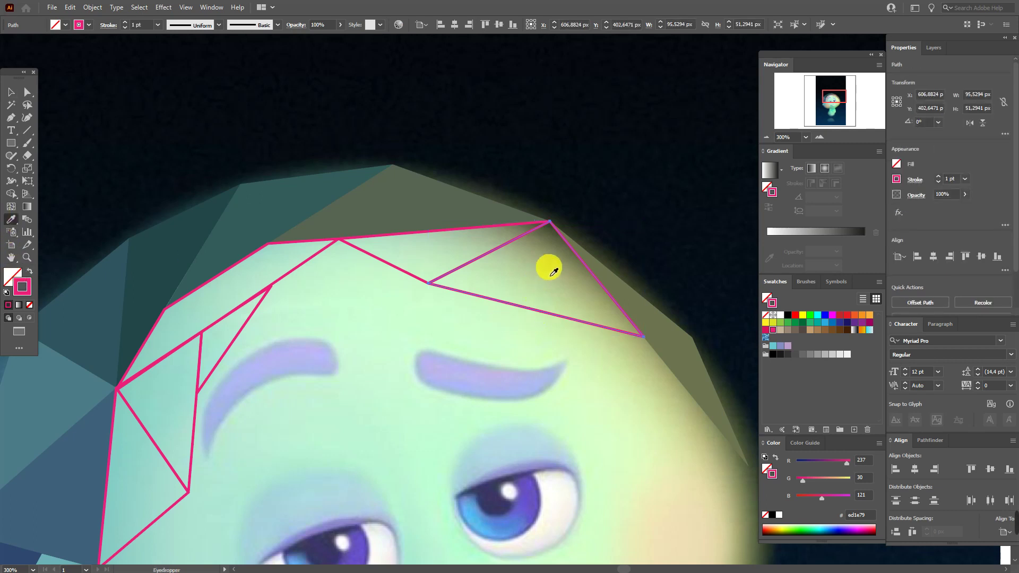
- Fill the narrow triangle below the dark olive top facet with a pale green sampled from its centre
left_click(12, 95)
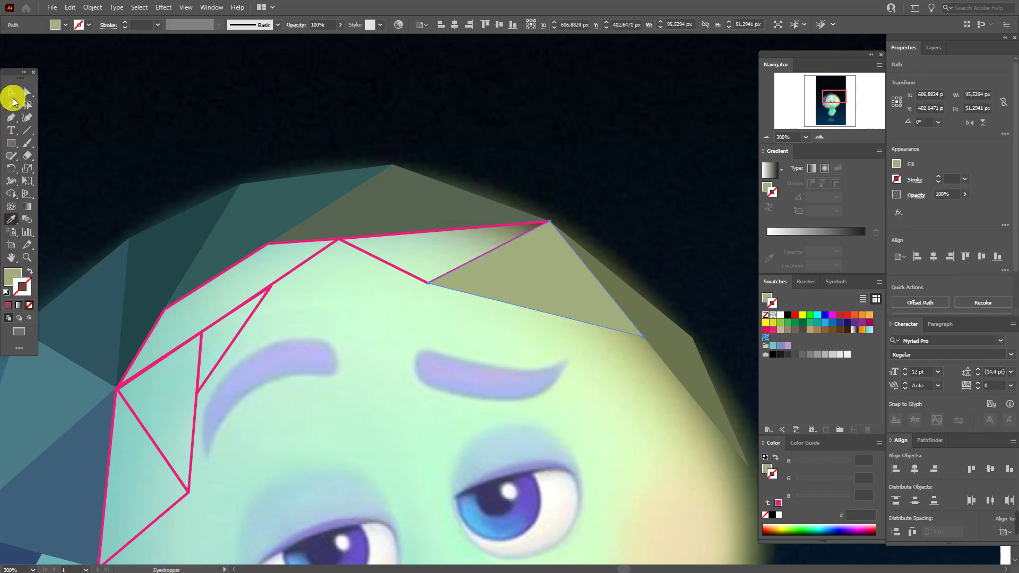
left_click(408, 276)
left_click(11, 219)
left_click(412, 245)
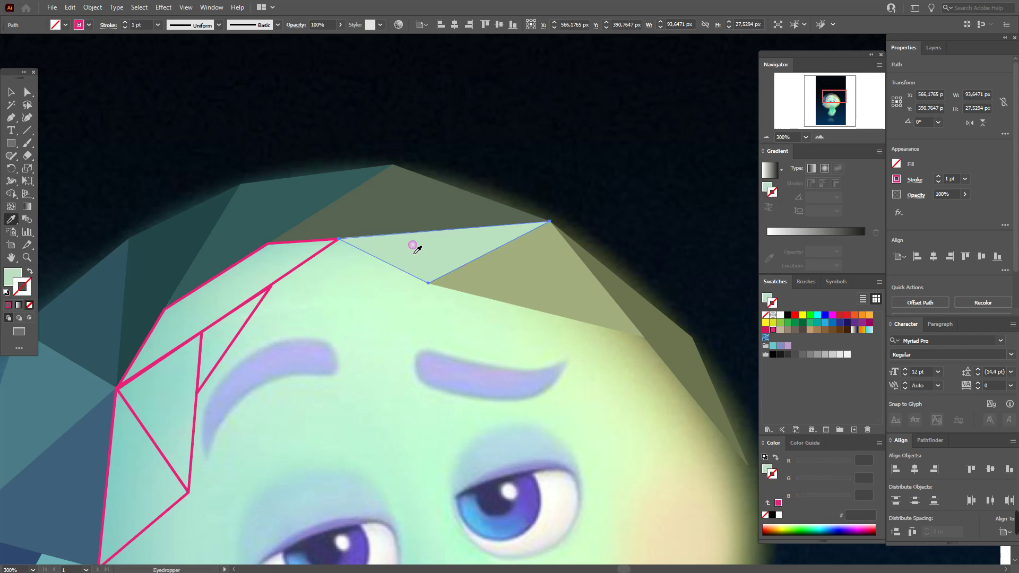
- Fill the long strip below the dark teal forehead facets with a light mint sampled from inside its upper end
left_click(12, 96)
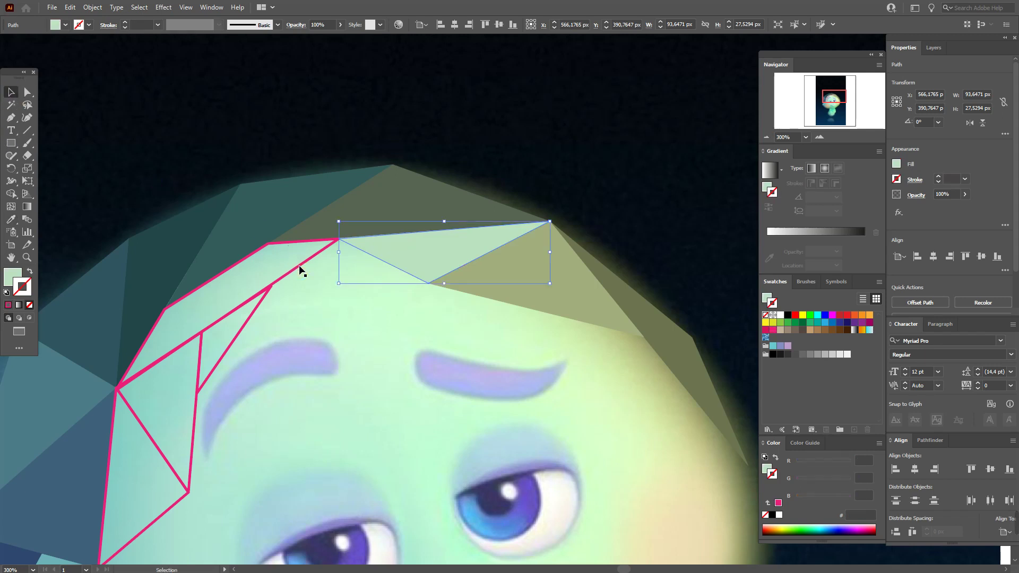
left_click(300, 271)
left_click(10, 219)
left_click(291, 254)
- Fill the remaining left-temple facets beside the eyebrow with light teal shades sampled from the reference image
left_click(10, 92)
left_click(241, 339)
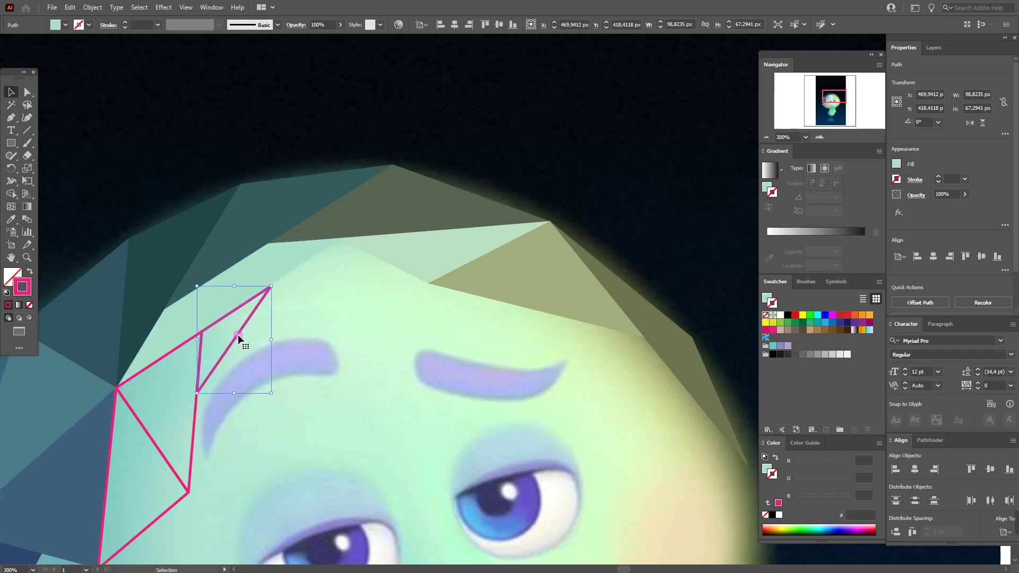
left_click(11, 219)
left_click(133, 397)
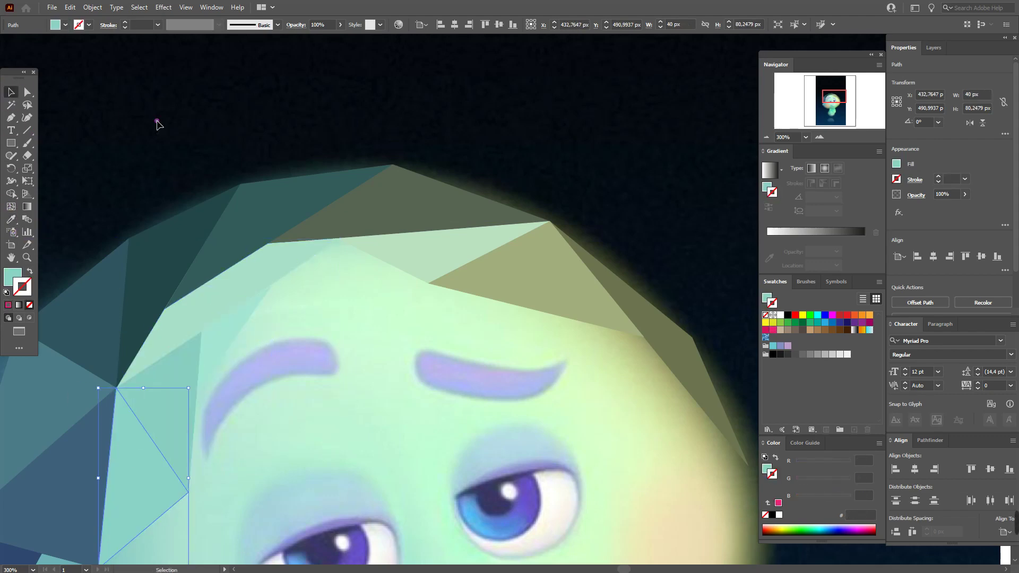
- Trace a triangle on the right cheek that shares an edge with the outlined facet at the face's right side
left_click(455, 200)
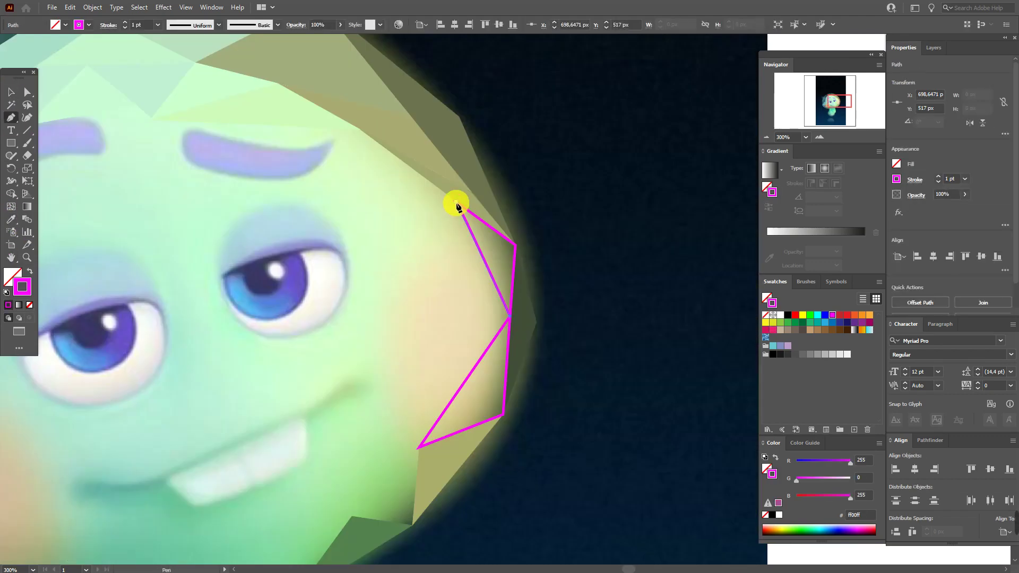
left_click(417, 260)
left_click(510, 317)
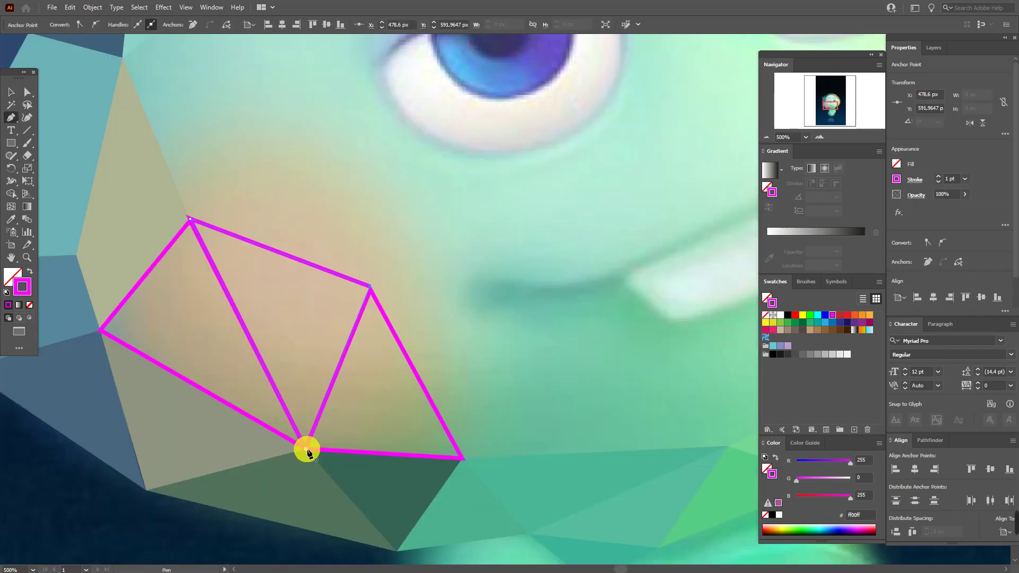
- Fill the outlined left cheek facets with peach, tan and khaki colours sampled from the reference image
scroll(345, 234, "up", 3)
left_click(106, 183)
left_click(182, 110)
left_click(171, 341)
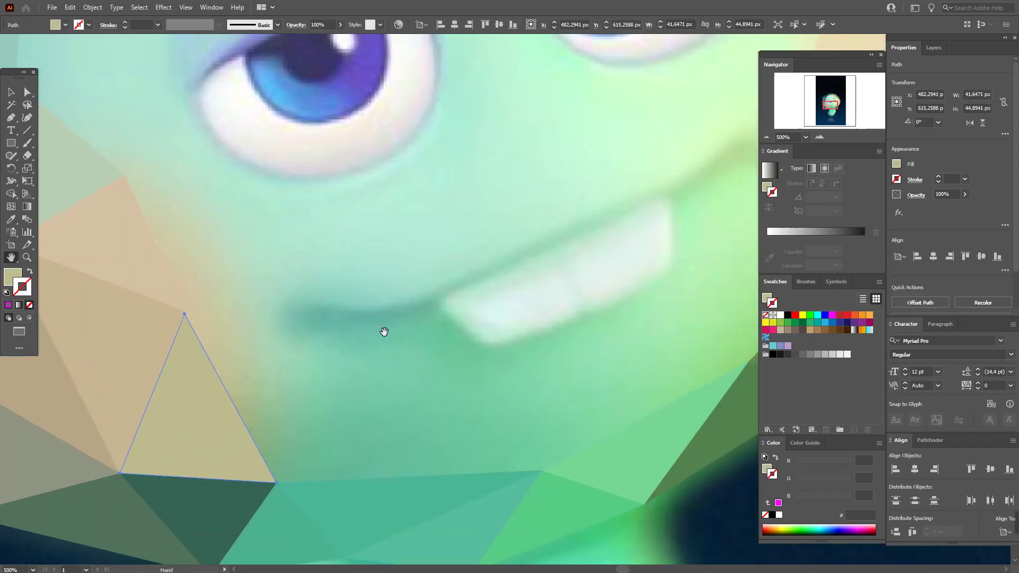
- Trace a triangle under the left end of the mouth line, reaching to the left corner of the teeth
scroll(382, 332, "down", 5)
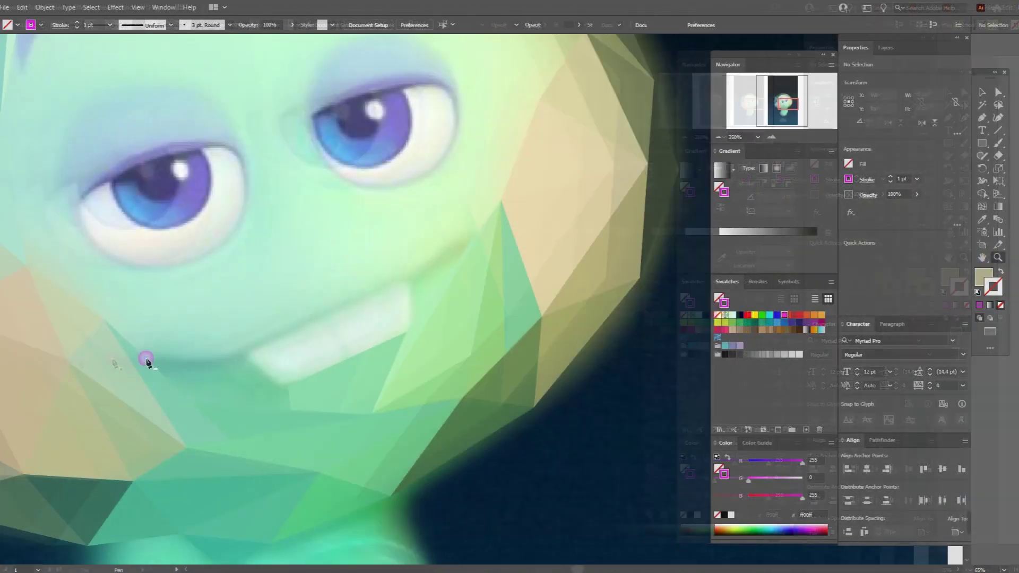
left_click(193, 358)
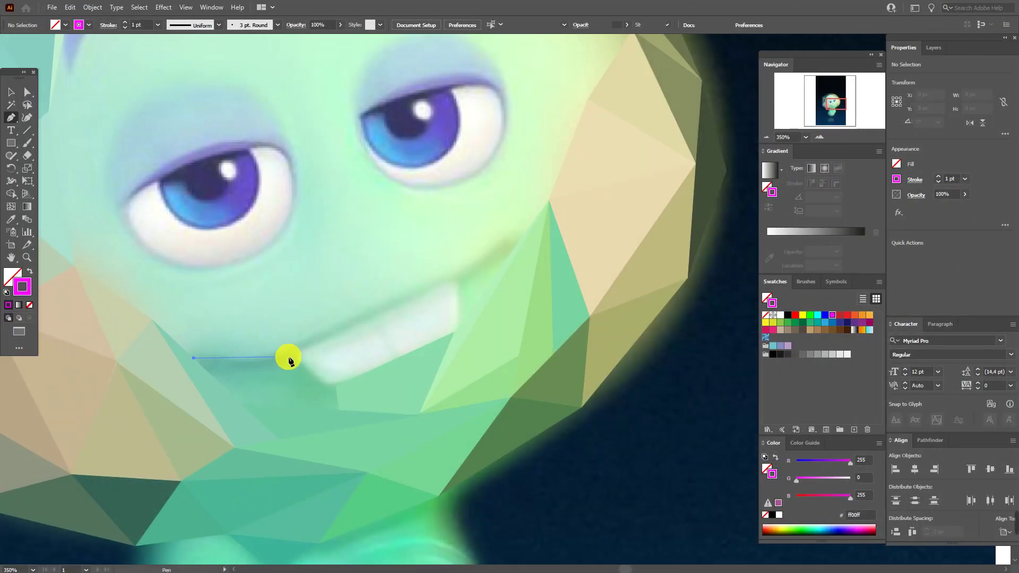
left_click(295, 352)
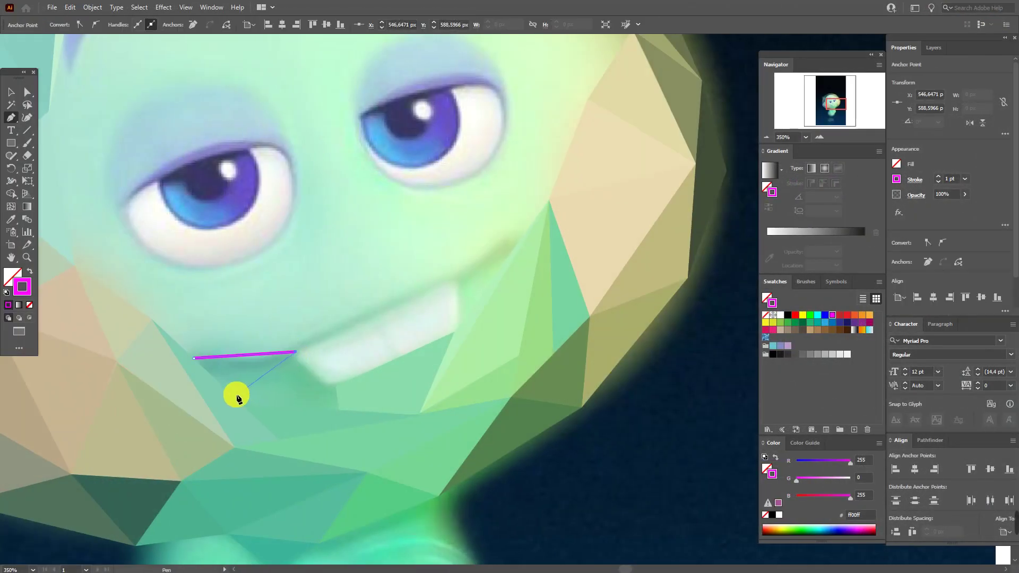
left_click(195, 361)
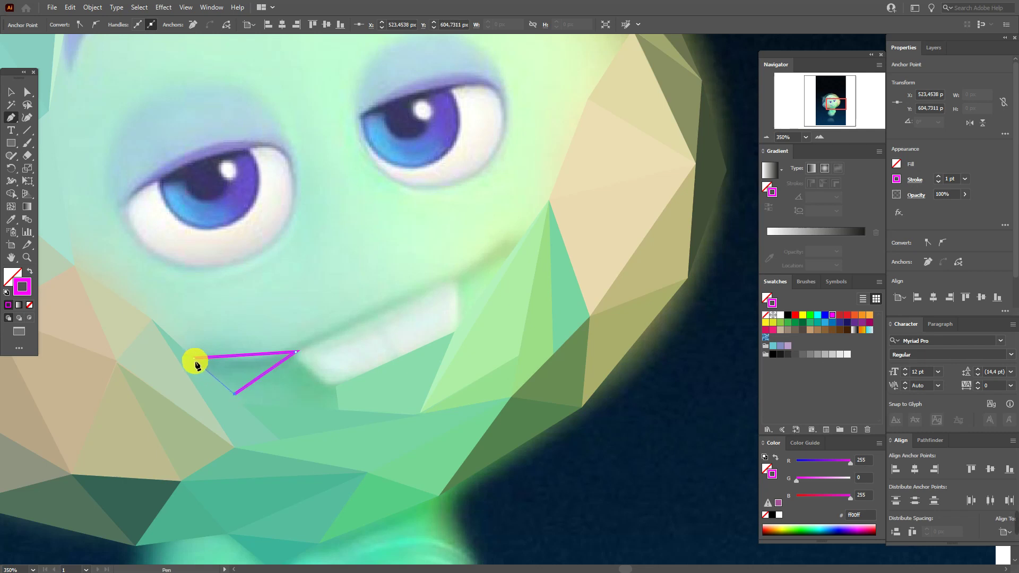
left_click(194, 361)
- Trace a four-sided facet below the mouth triangle, running from its lowest corner to the bottom of the teeth
left_click(235, 394)
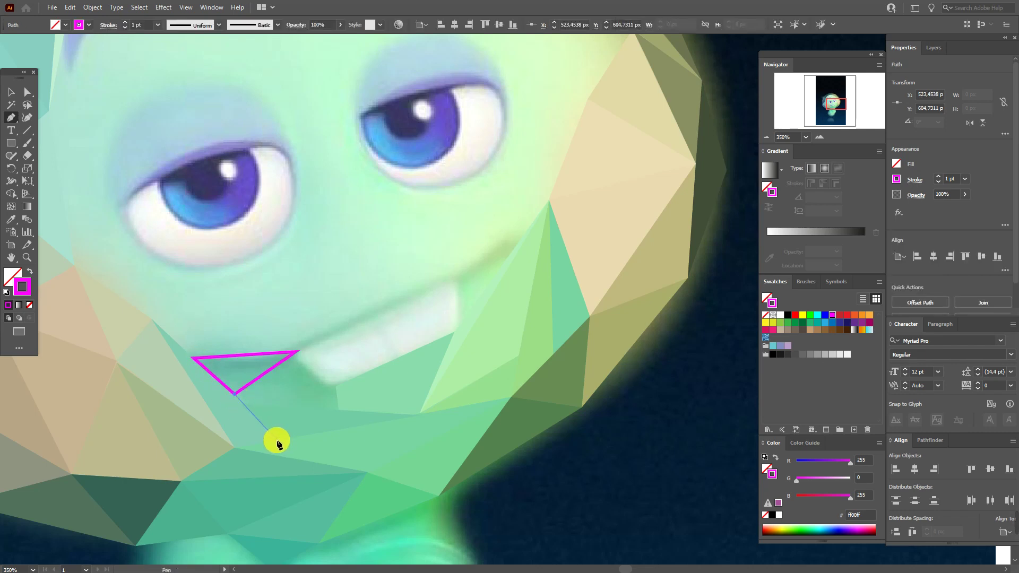
left_click(277, 440)
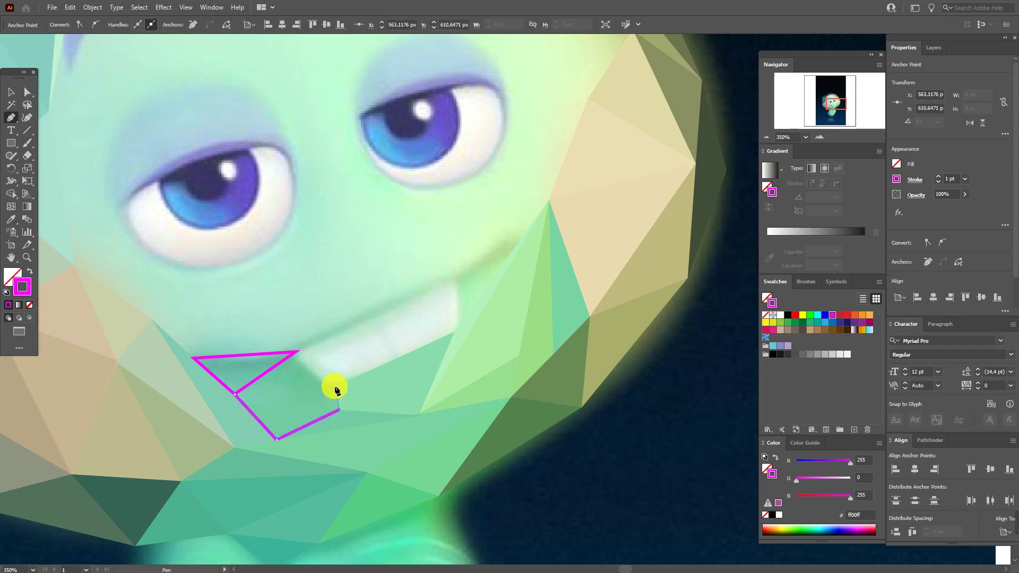
left_click(237, 398)
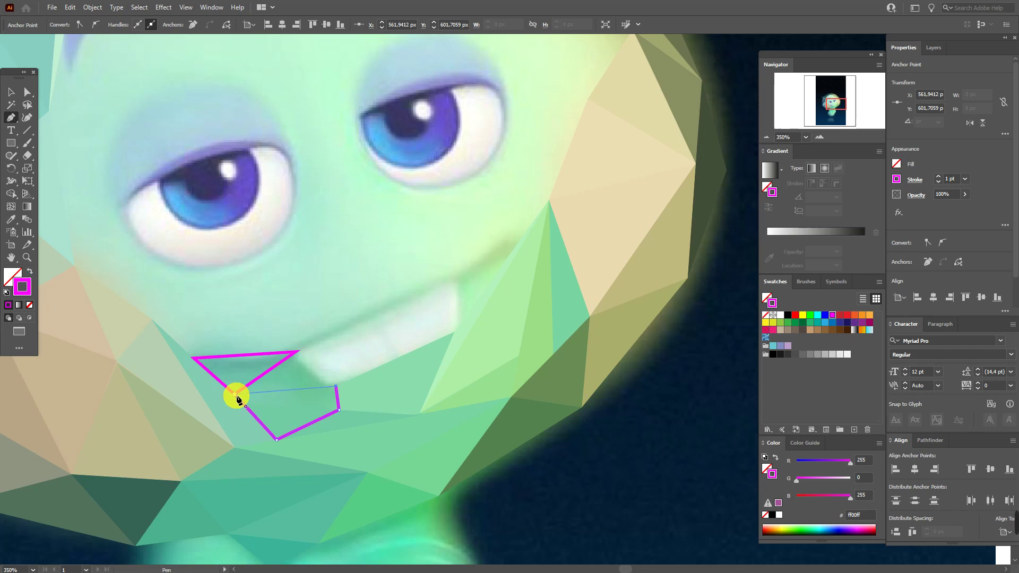
left_click(250, 390)
- Trace a triangle joining the mouth triangle to the four-sided facet along the left side of the teeth
left_click(299, 352)
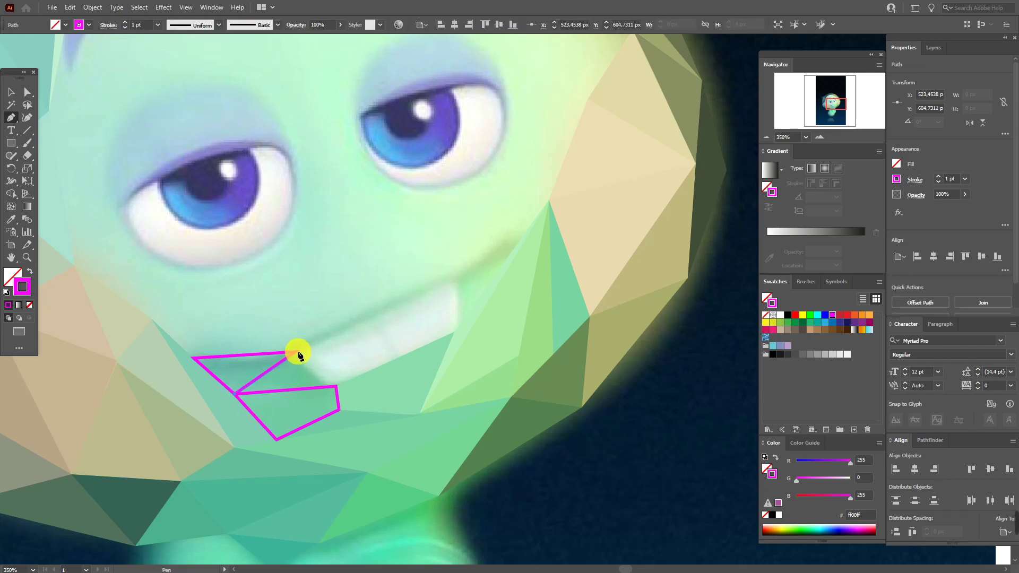
left_click(299, 353)
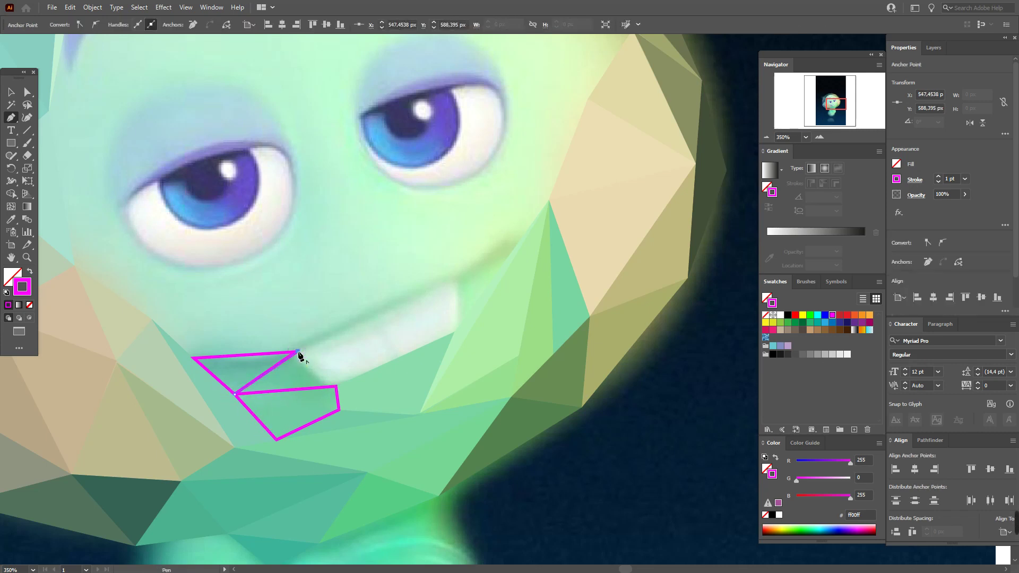
left_click(336, 388)
left_click(258, 402)
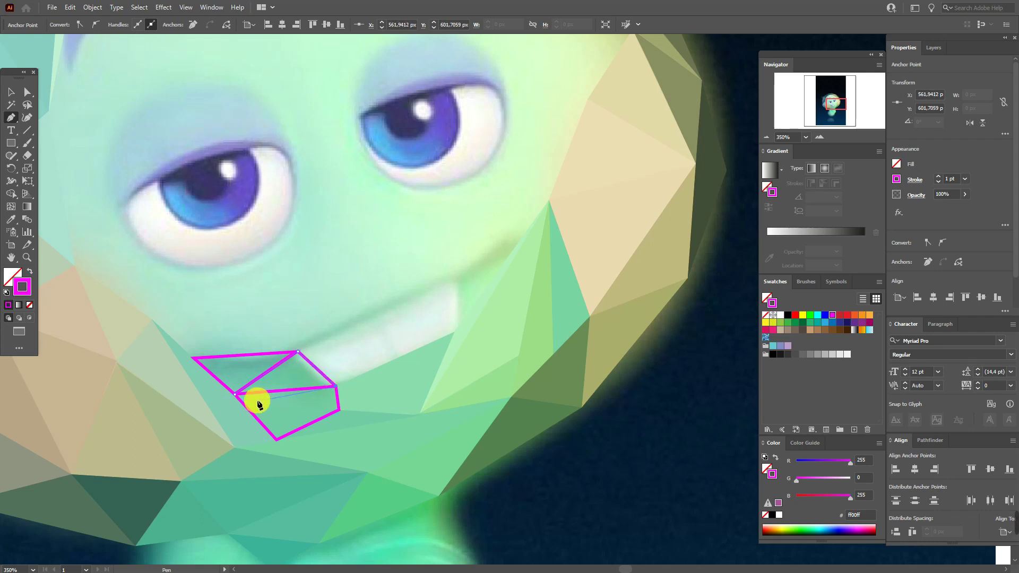
- Fill the triangle under the left mouth line with a muted teal sampled from the reference image
left_click(12, 93)
left_click(242, 355)
left_click(10, 219)
left_click(247, 375)
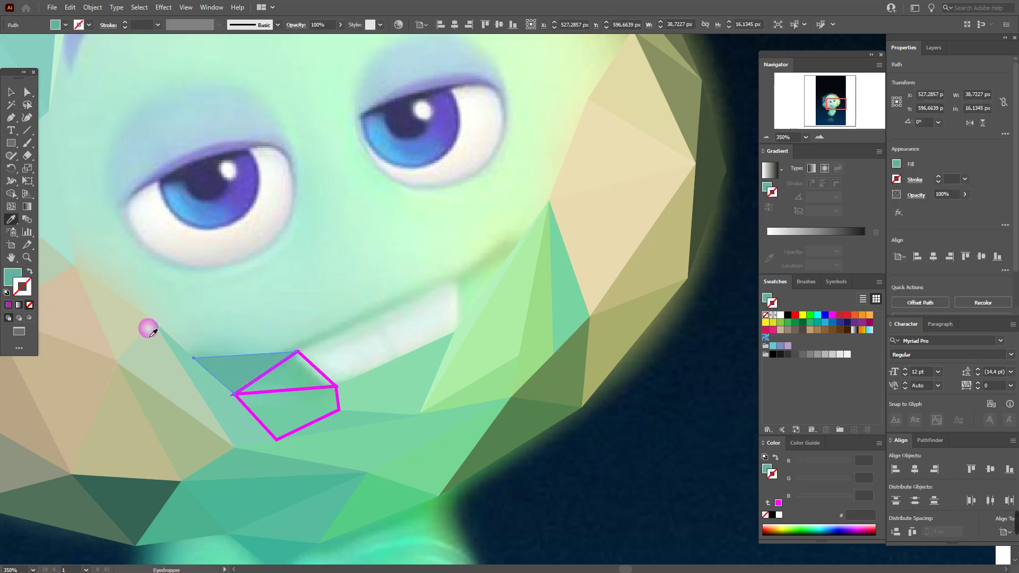
- Outline the teeth as three adjoining facets and fill them with off-white shades sampled from the reference image
left_click(339, 386)
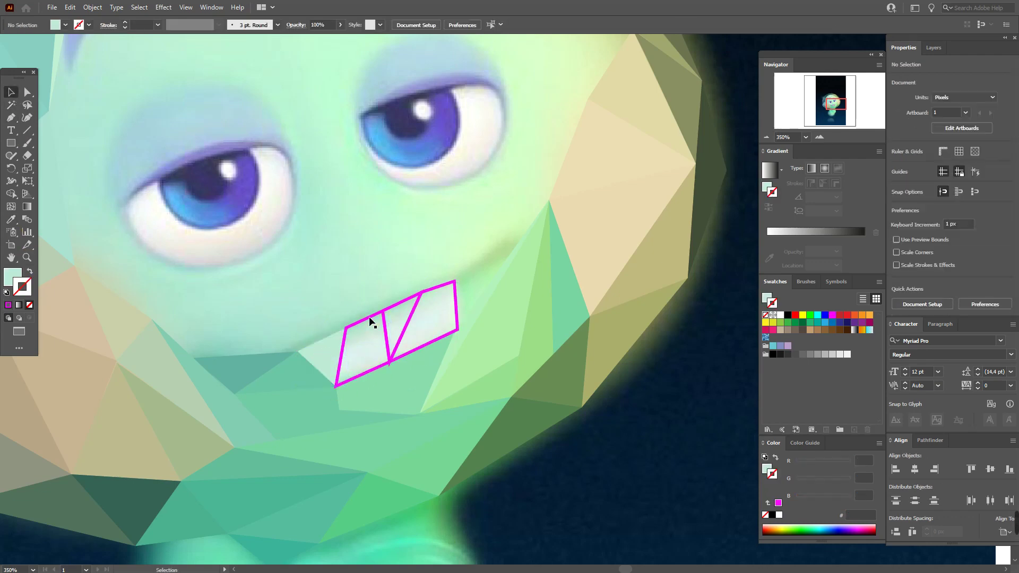
left_click(371, 325)
left_click(444, 297)
left_click(660, 398)
left_click(391, 326)
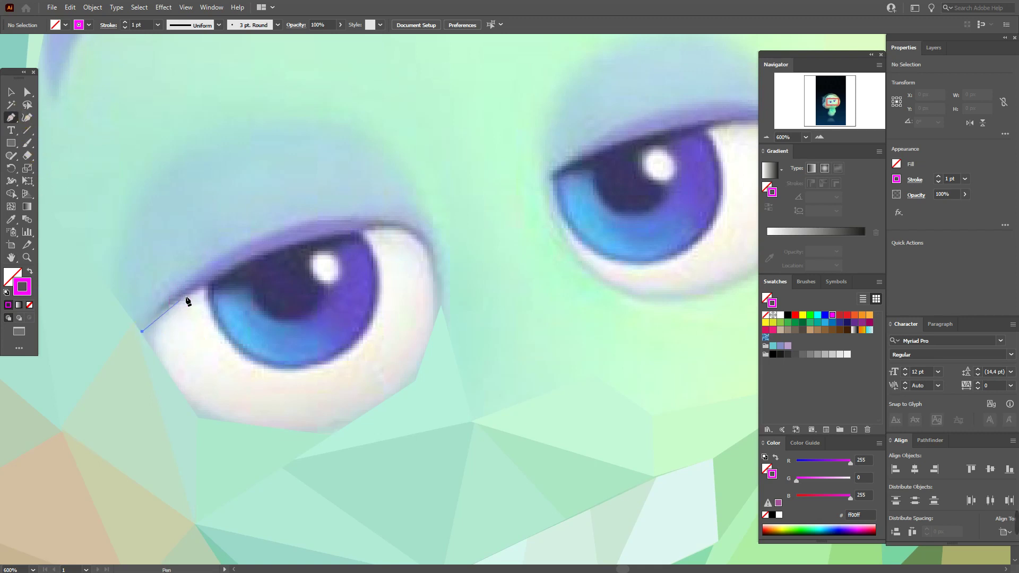
- Trace a triangle in the left eye's outer corner and two adjoining facets along the bottom of the eye white
left_click_drag(182, 302, 205, 285)
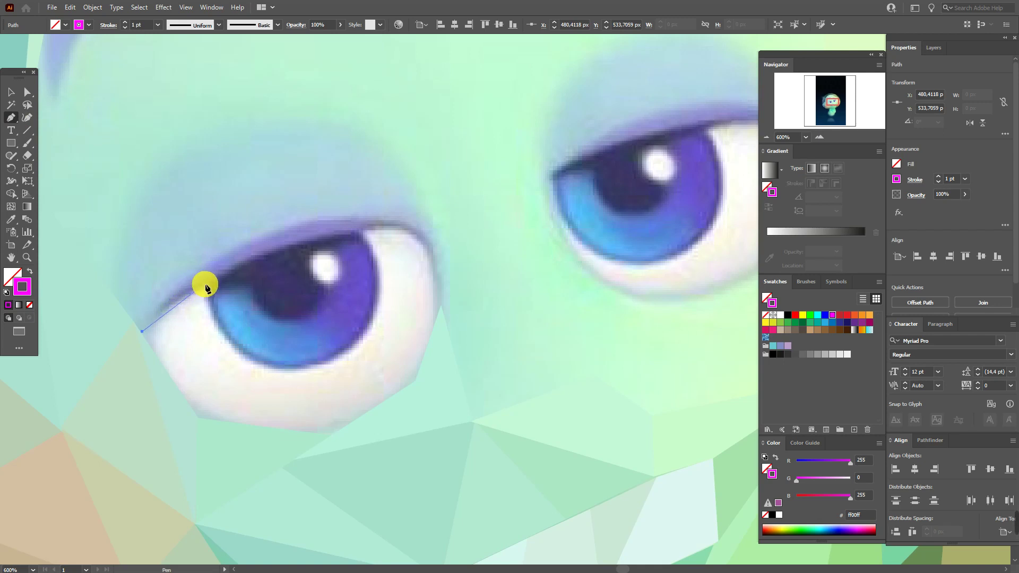
left_click_drag(204, 286, 180, 390)
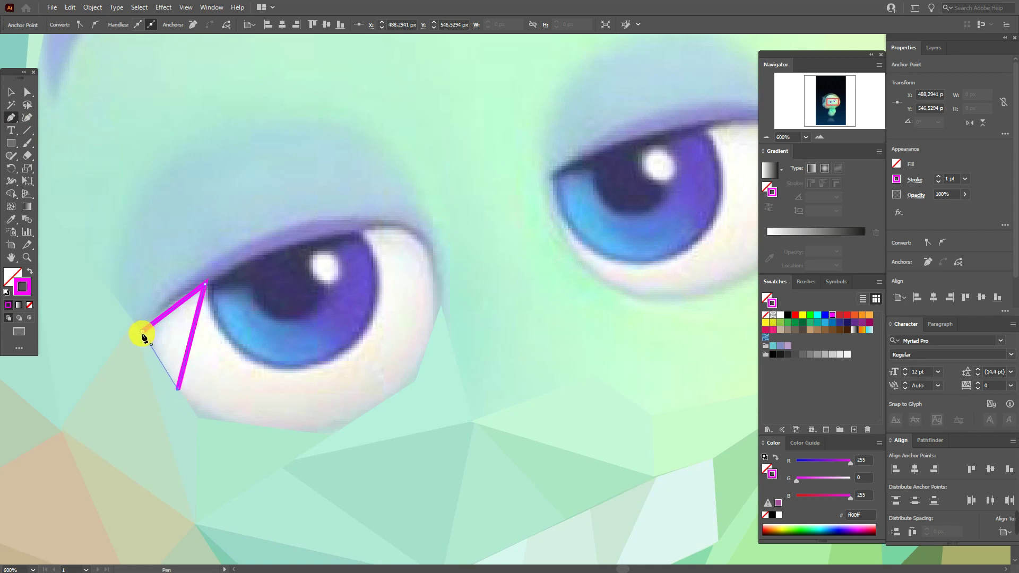
left_click(197, 419)
left_click(329, 435)
left_click(420, 379)
left_click(263, 398)
- Trace two adjoining facets along the inner side of the left eye's white, meeting at its lower inner corner
left_click(437, 313)
left_click(424, 236)
left_click(418, 380)
left_click(425, 236)
left_click(362, 221)
left_click(417, 379)
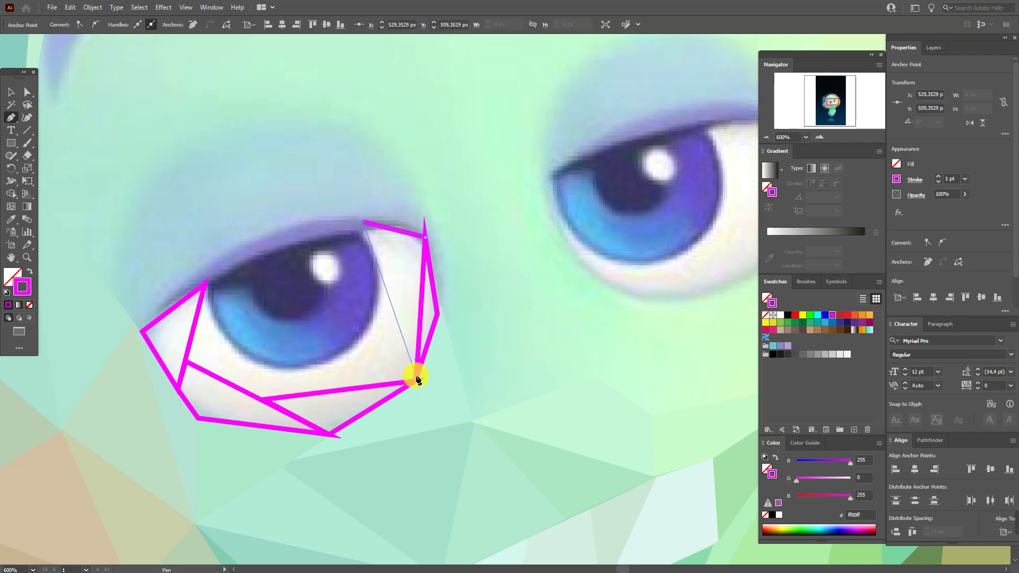
- Trace the remaining white facets of the left eye around the lower edge of the iris, joining them to the outer facets
left_click(359, 345)
left_click(259, 399)
left_click(411, 378)
left_click(204, 285)
left_click(236, 352)
left_click(270, 368)
left_click(318, 365)
left_click(359, 345)
- Fill the left eye's white facets with off-white, cream and pale grey shades sampled from the reference image
left_click(211, 301, "ctrl")
left_click(339, 403)
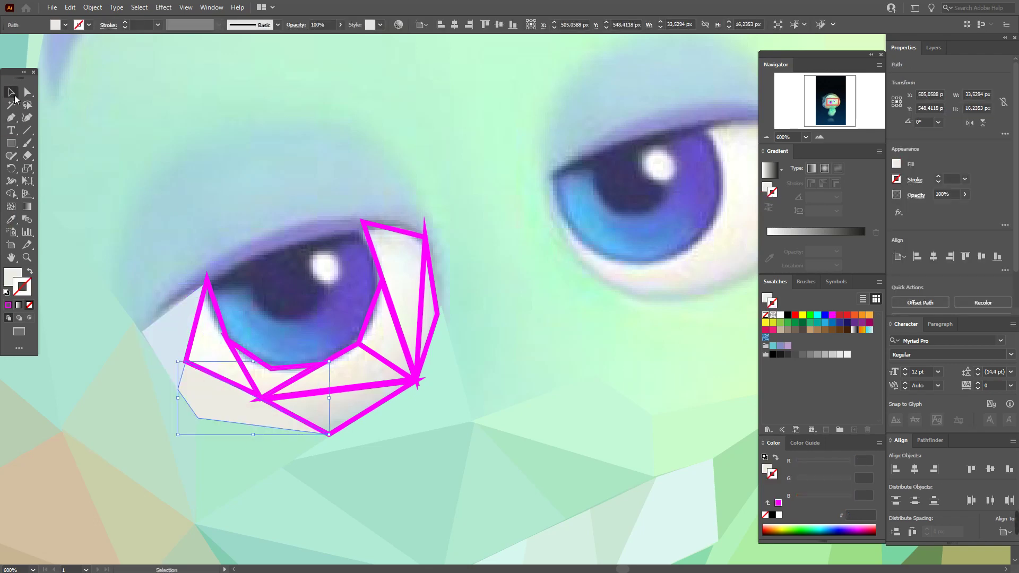
left_click(356, 368)
left_click(287, 376)
left_click(223, 345)
left_click(370, 325)
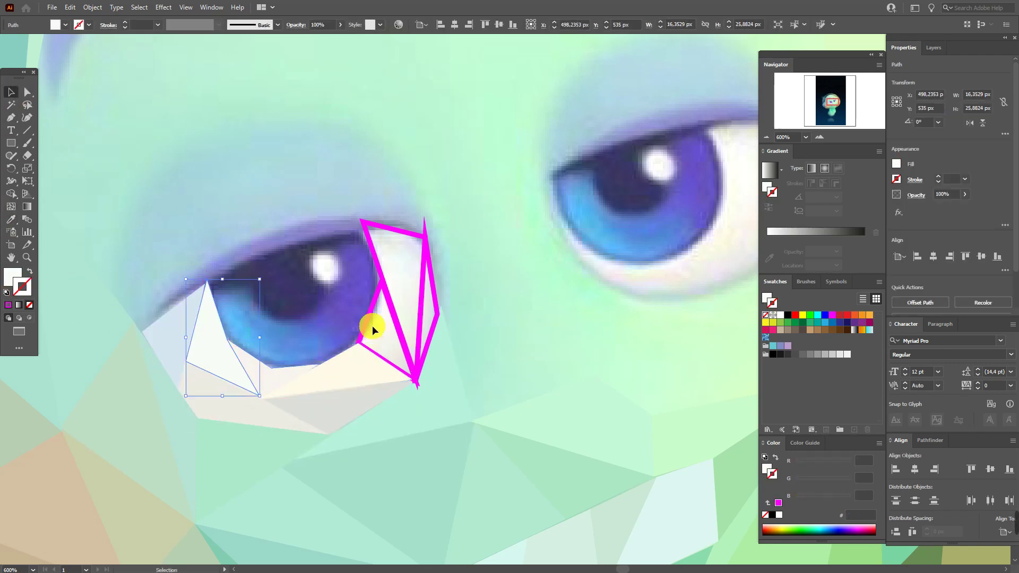
left_click(443, 312)
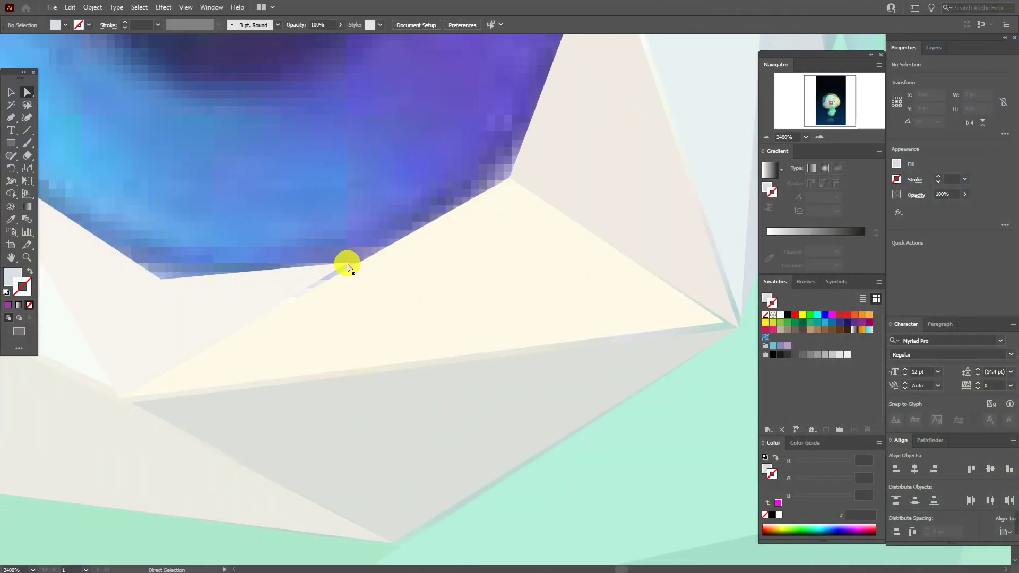
- Close the gaps around the cream facet below the iris by moving its corner anchors onto the neighbouring facets' corners
left_click(347, 266)
left_click_drag(348, 266, 352, 265)
left_click(133, 405)
left_click_drag(132, 404, 117, 397)
left_click(719, 324)
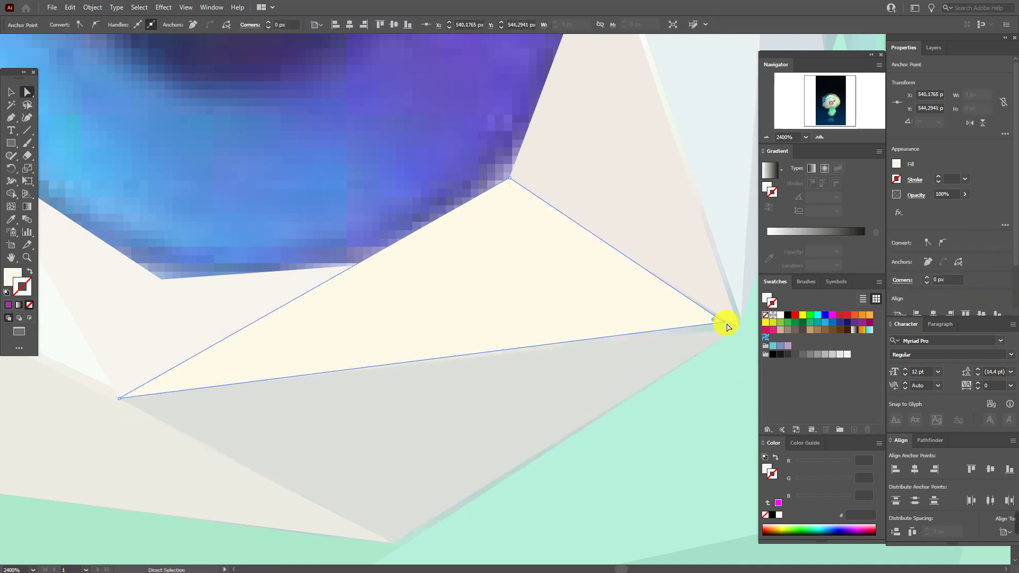
left_click_drag(724, 322, 735, 328)
left_click(743, 323)
- Trace a triangle at the outer edge of the left eye's iris, adjoining the white facet
scroll(739, 329, "up", 3)
left_click(10, 118)
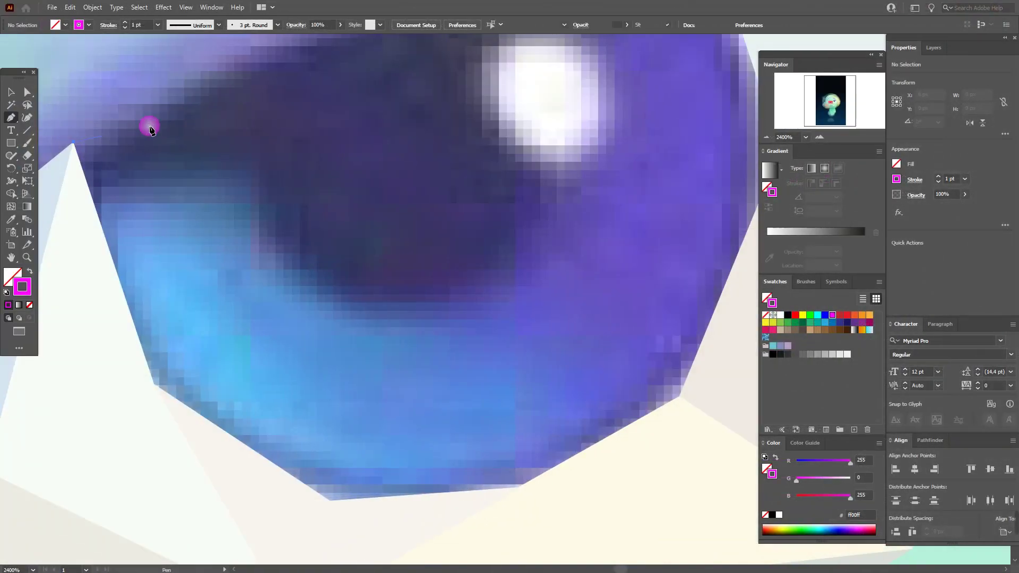
left_click_drag(150, 129, 193, 97)
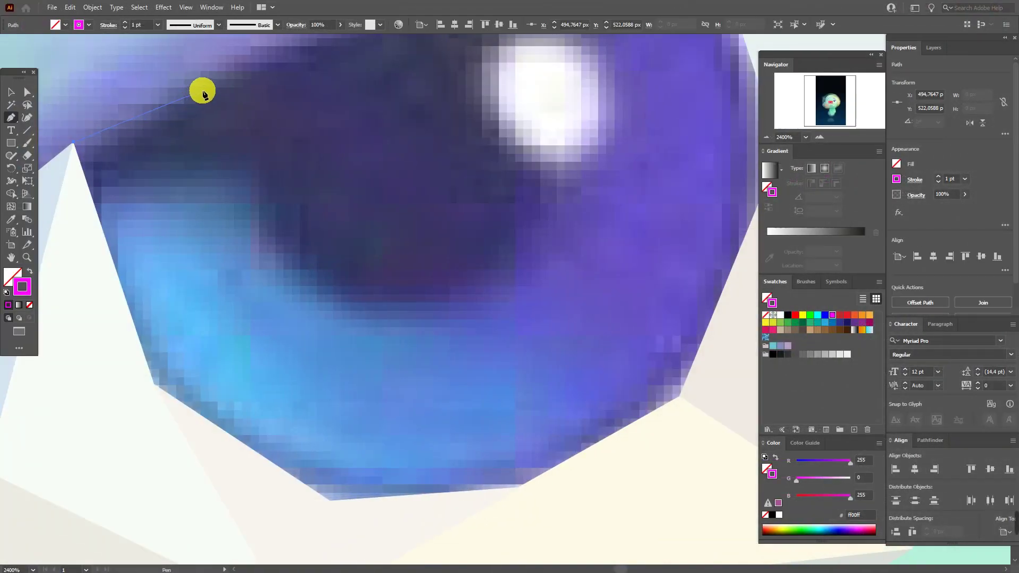
left_click(154, 383)
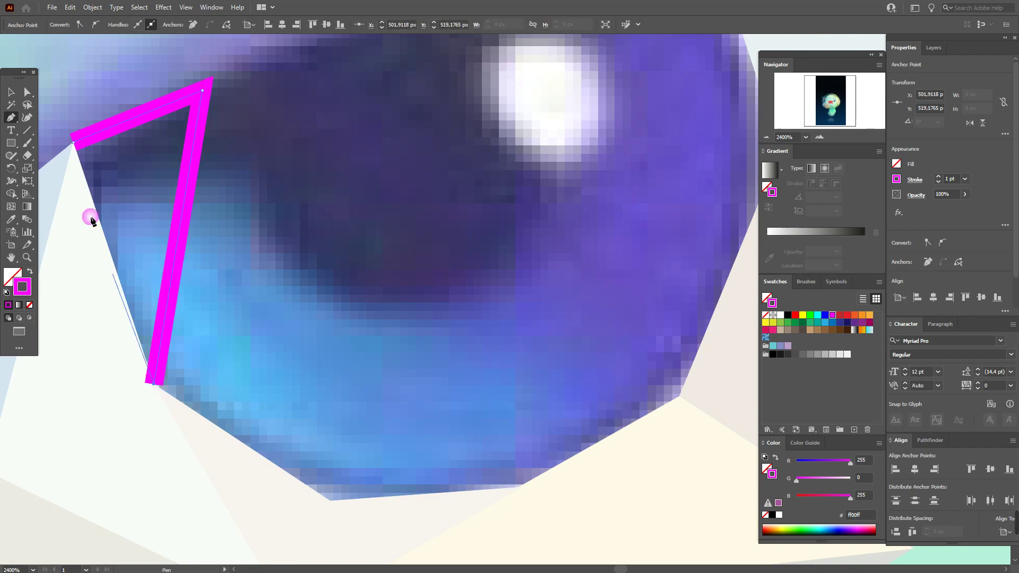
left_click(75, 145)
- Trace adjoining facets along the lower iris of the left eye, meeting at a shared point under the pupil
left_click(154, 384)
left_click(333, 495)
left_click(341, 318)
left_click(523, 485)
left_click(678, 398)
left_click(341, 318)
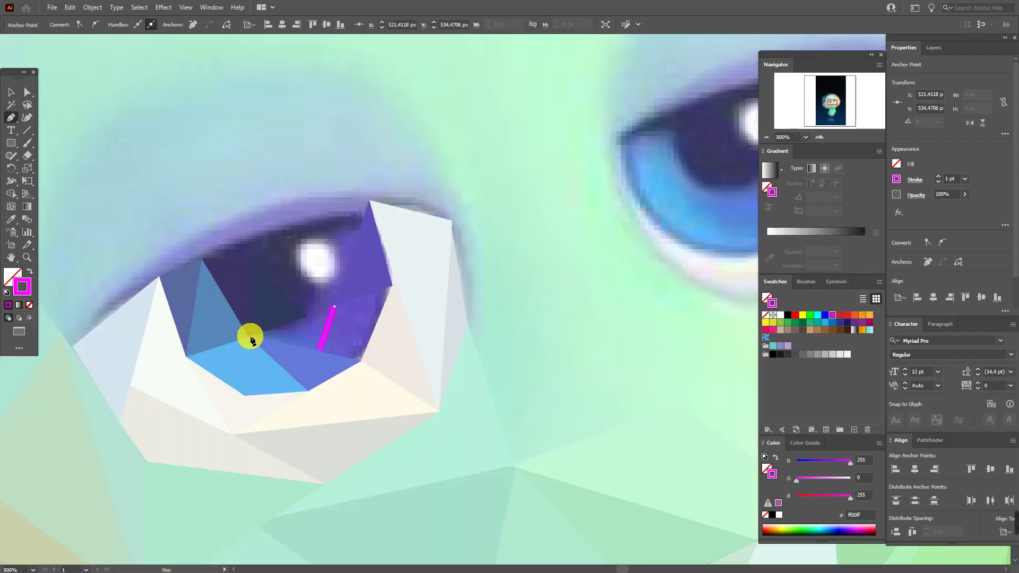
- Trace adjoining facets for the left eye's inner iris, pupil and highlight, filling the highlight with sampled white and lavender
left_click(252, 339)
left_click(335, 307)
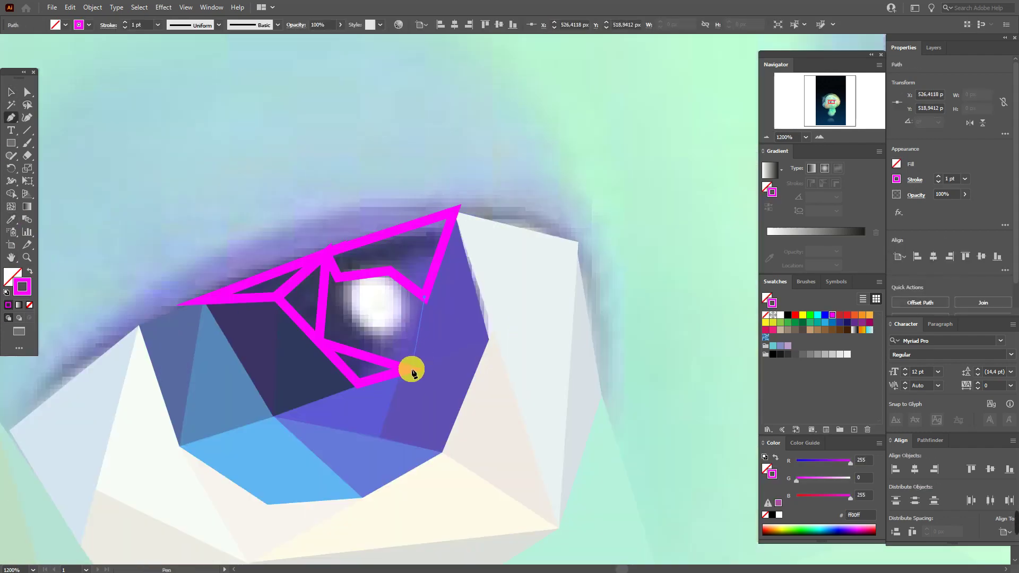
left_click(413, 370)
left_click(366, 354)
left_click(330, 265)
left_click(363, 353)
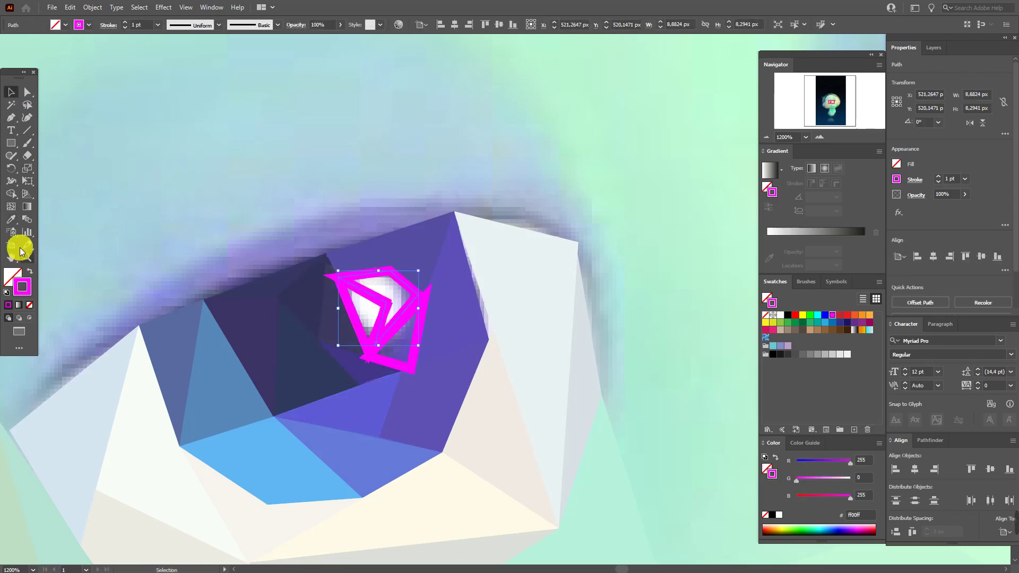
key("v")
left_click(405, 319)
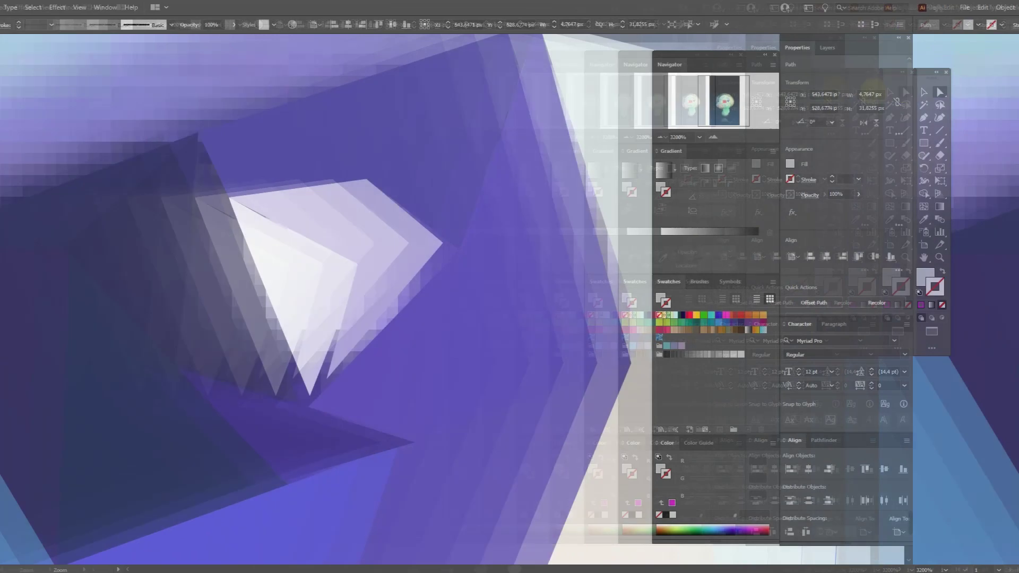
- Close the gaps around the left eye's highlight and pupil by moving the facets' corner anchors until their edges meet
left_click(21, 91)
left_click(312, 162)
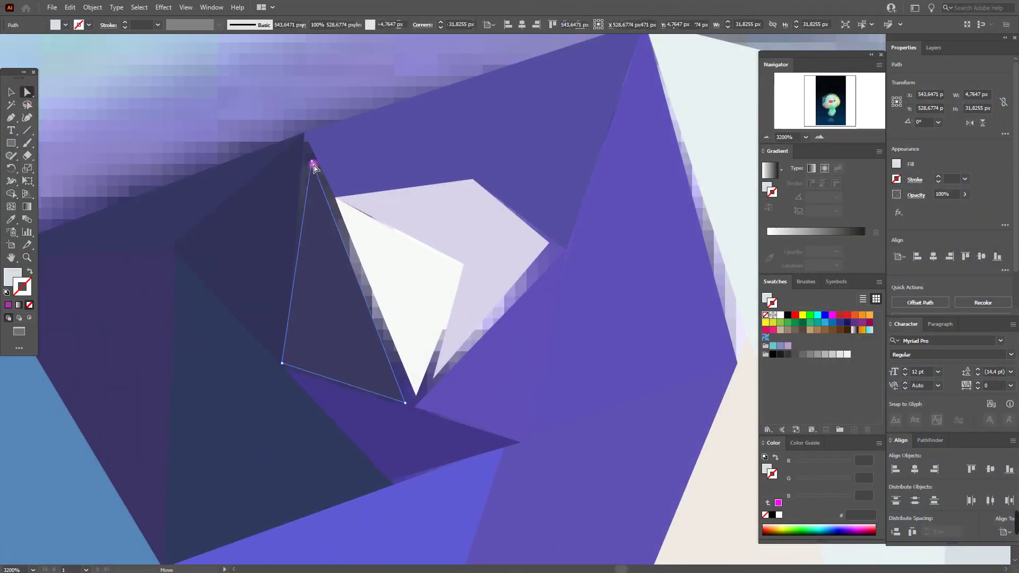
left_click_drag(312, 165, 307, 144)
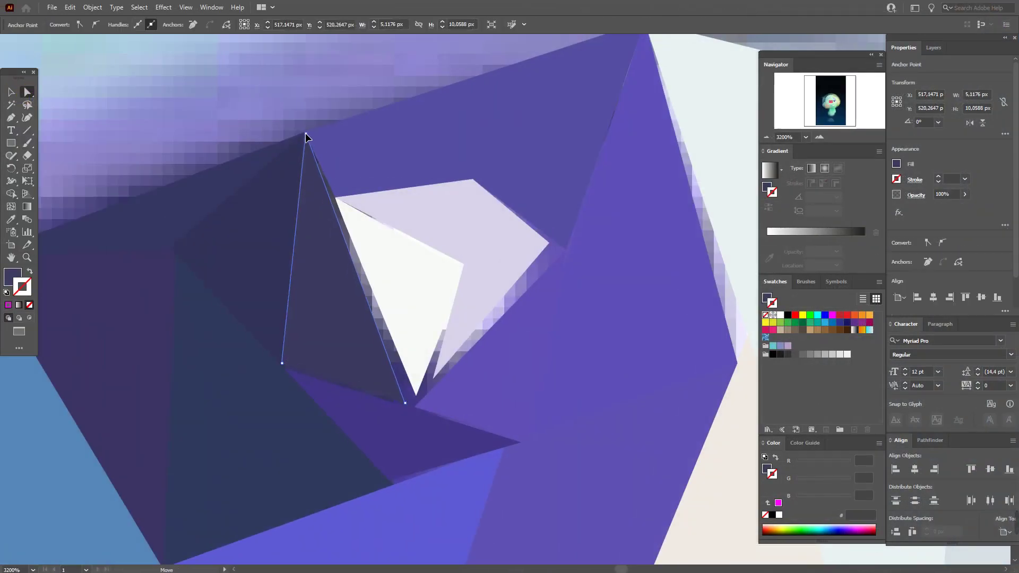
left_click(558, 259)
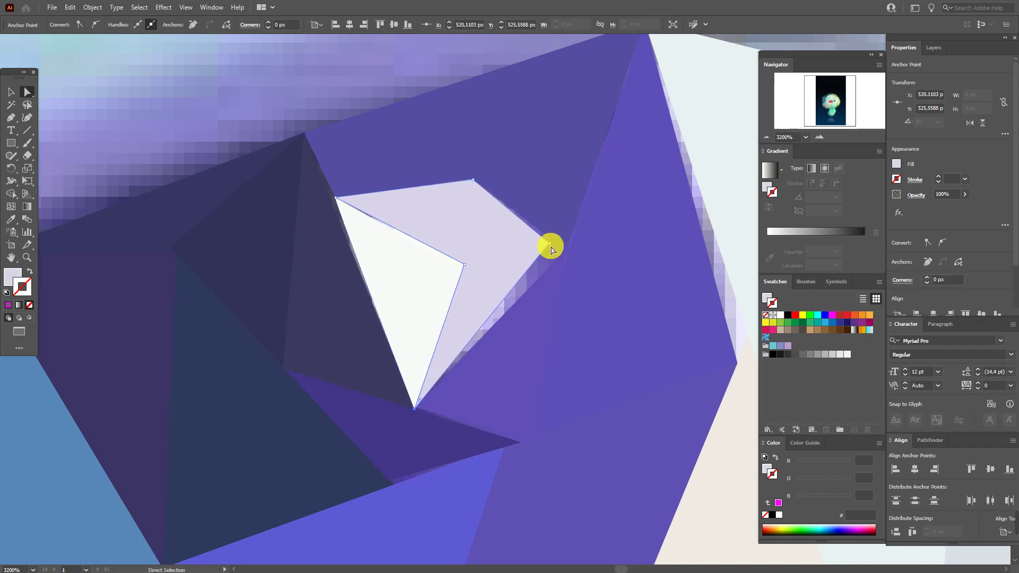
left_click_drag(333, 192, 332, 200)
left_click(461, 265)
left_click(467, 447)
left_click(523, 443)
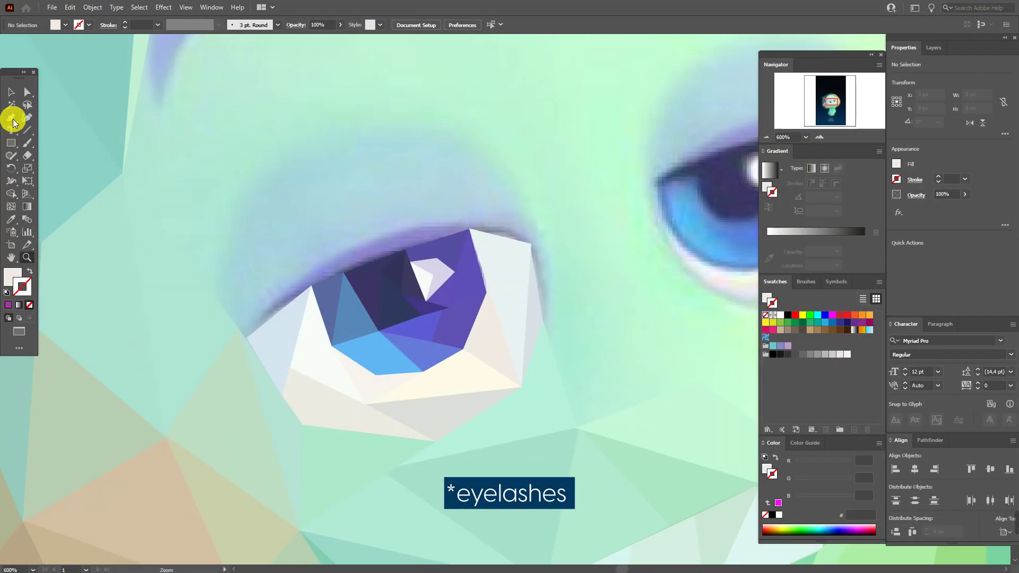
- Draw a curved eyelash shape along the left eye's upper edge, filled with dark blue 2a4364 sampled from the reference image
left_click(11, 218)
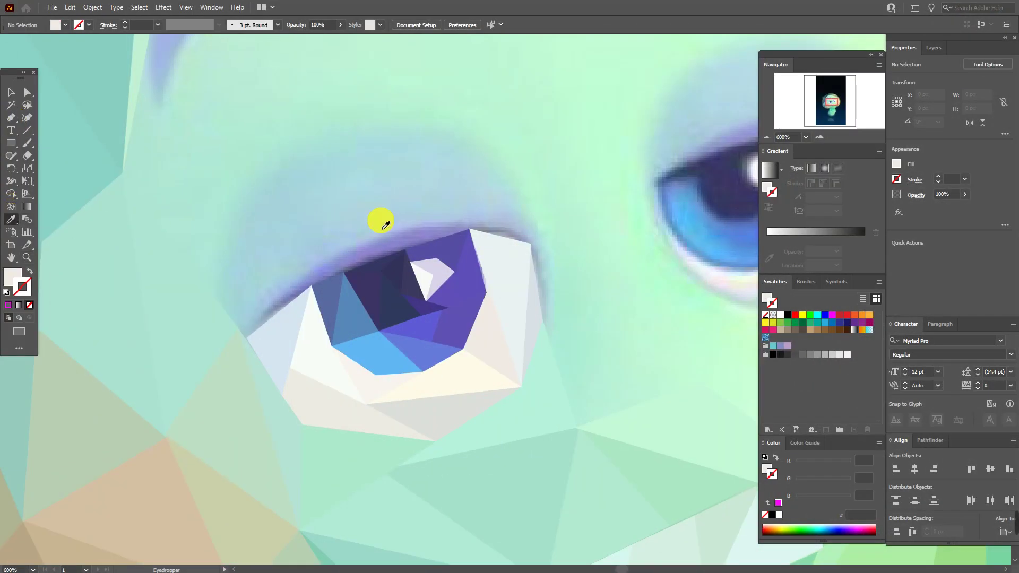
left_click(407, 245)
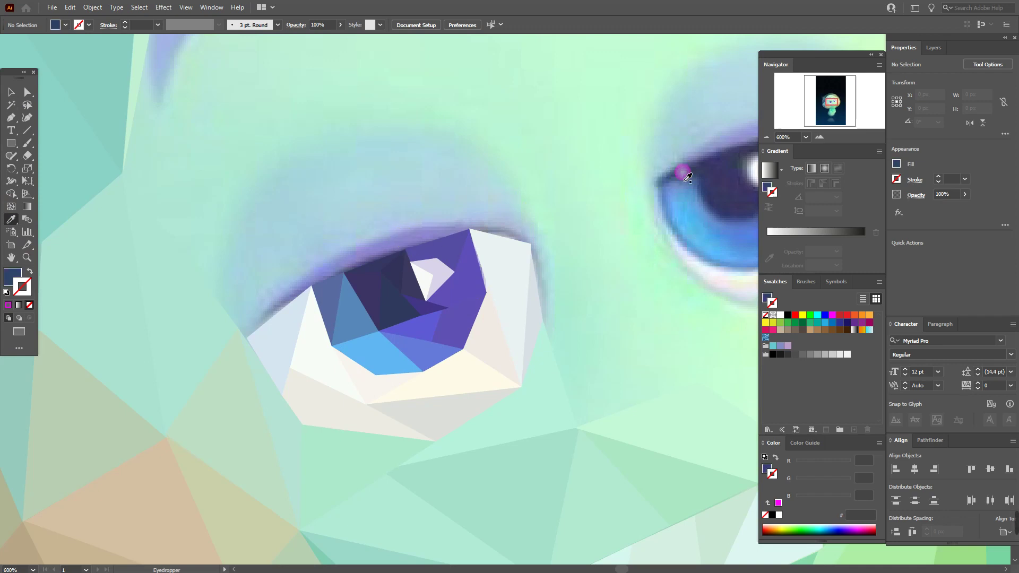
left_click(11, 273)
left_click(10, 122)
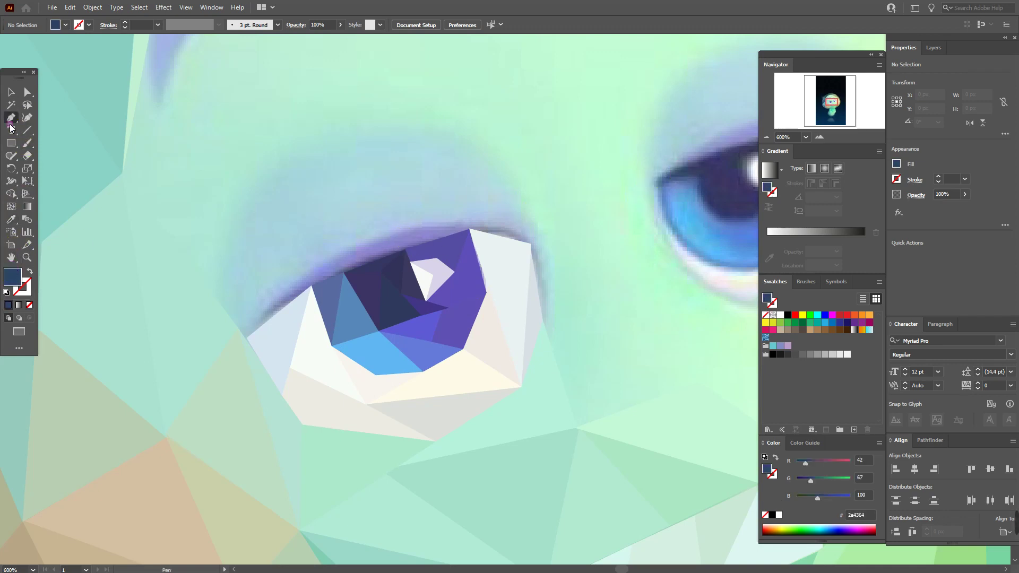
left_click_drag(538, 256, 660, 278)
left_click(531, 247)
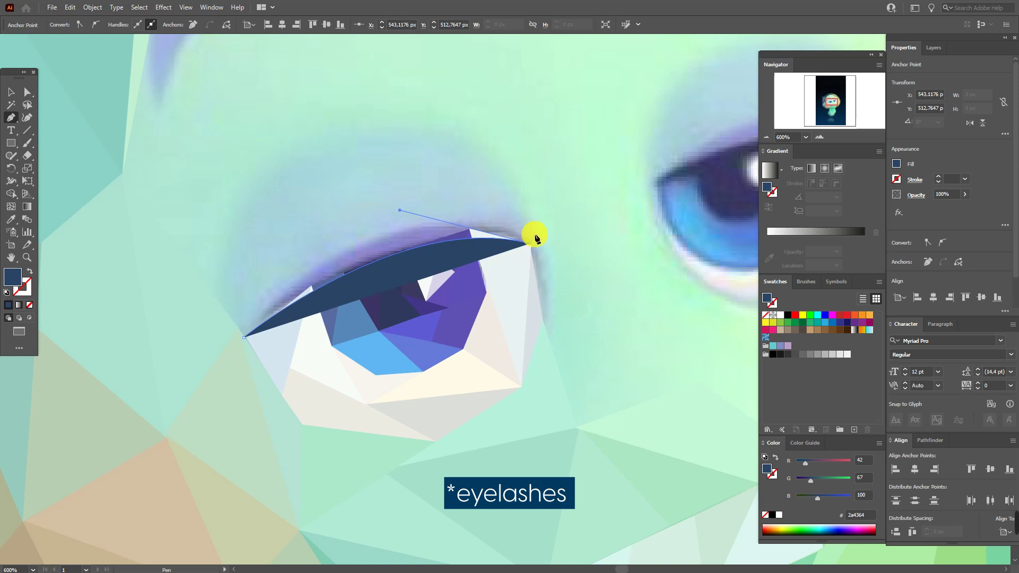
left_click(534, 230)
mouse_move(244, 336)
left_mouse_down()
mouse_move(262, 303)
mouse_move(239, 342)
mouse_move(252, 367)
mouse_move(203, 435)
mouse_move(228, 412)
mouse_move(151, 504)
mouse_move(157, 491)
mouse_move(130, 501)
left_mouse_up()
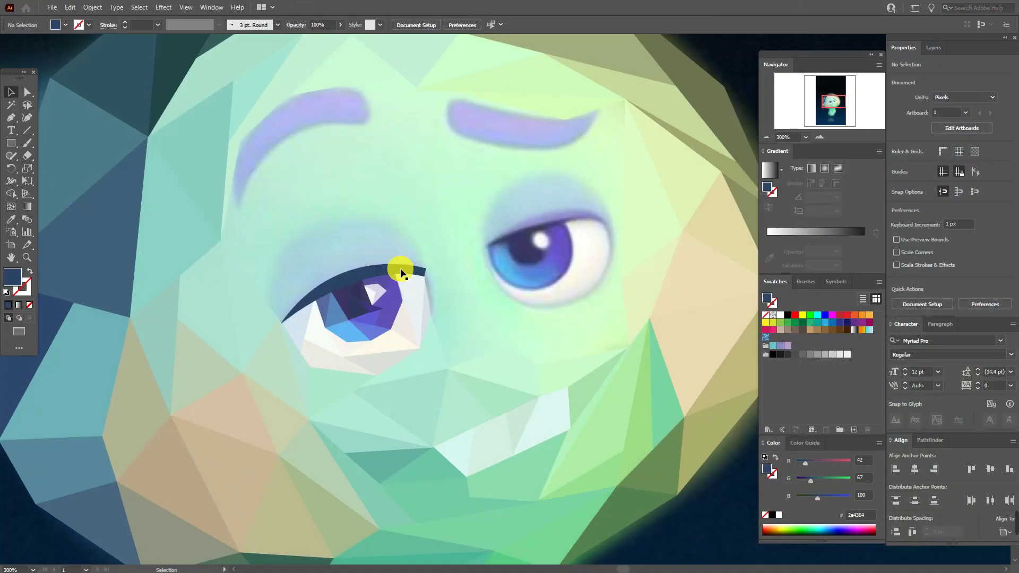
- Recolour the left eye's eyelash with a dark purple sampled from the pupil facets
left_click(400, 268)
left_click(11, 219)
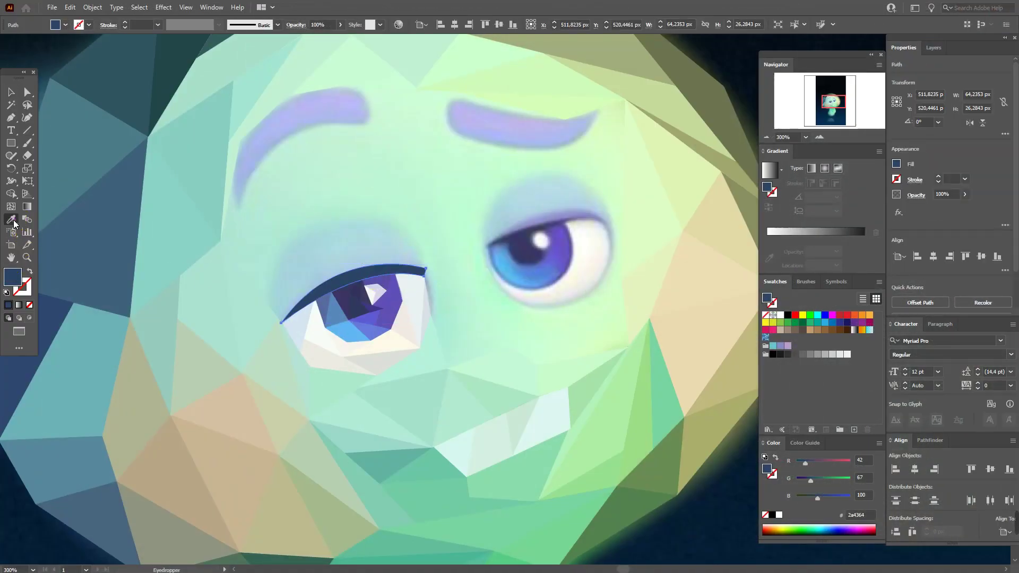
left_click(379, 314)
left_click(316, 303)
left_click(12, 99)
left_click(244, 177)
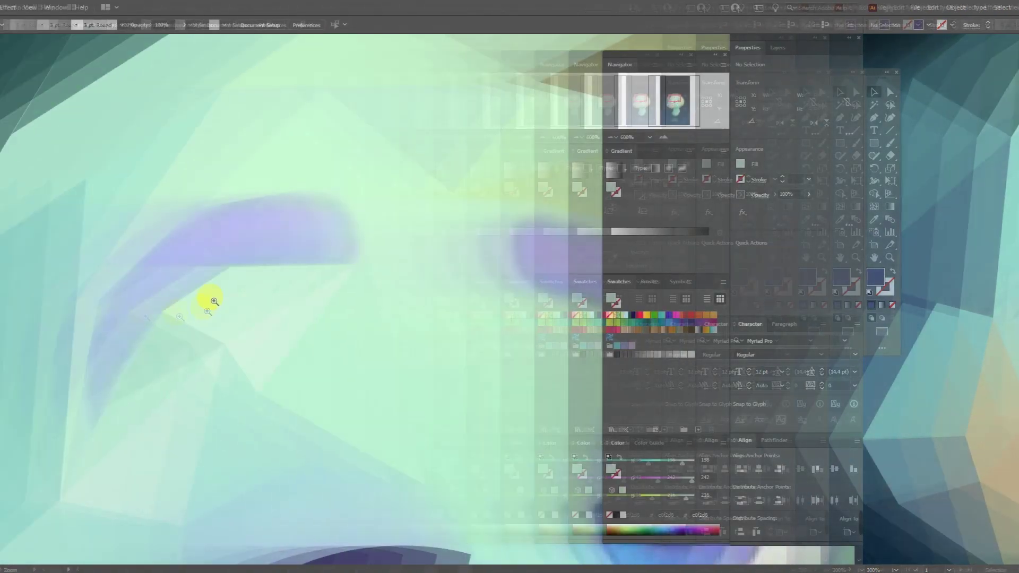
- Trace the left eyebrow as one closed polygon and fill it with light blue (RGB 159, 184, 230) sampled from the reference image
left_click(10, 117)
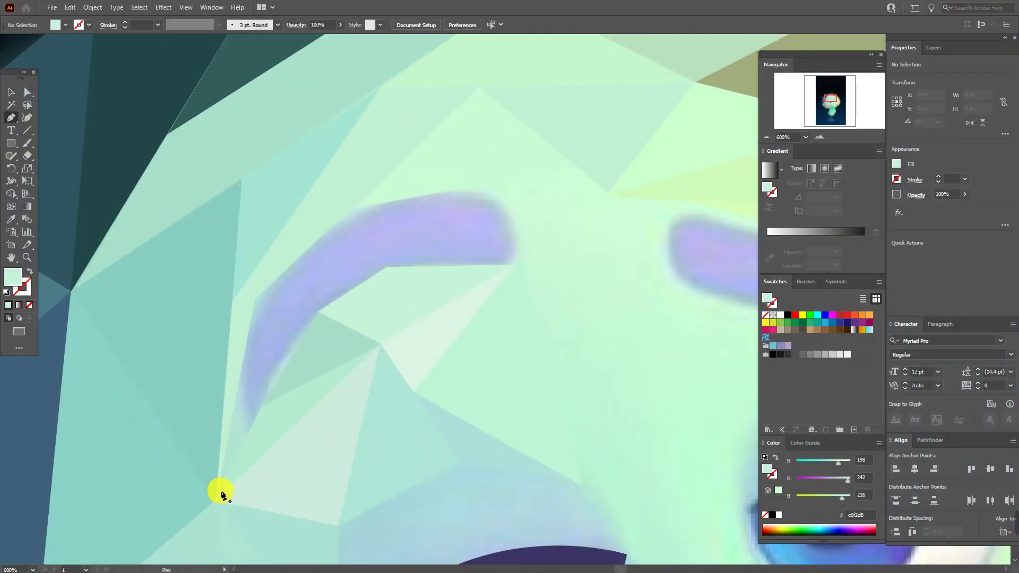
left_click(318, 310)
left_click(379, 275)
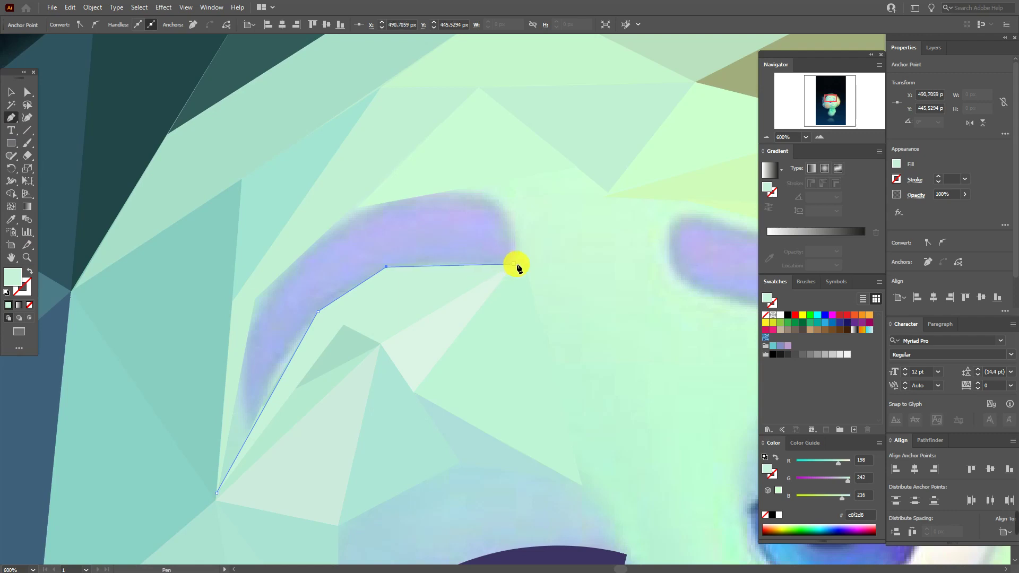
left_click(517, 264)
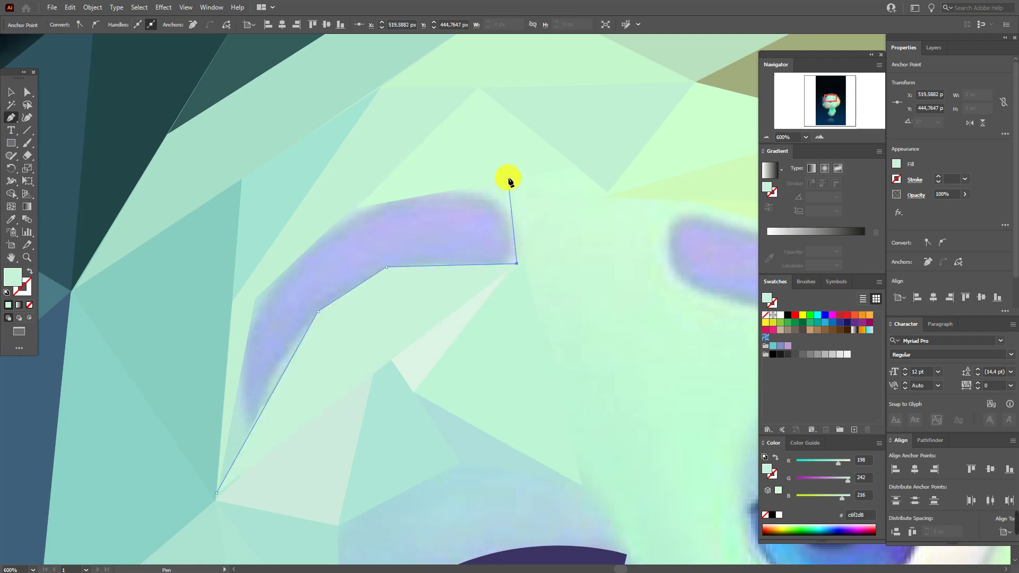
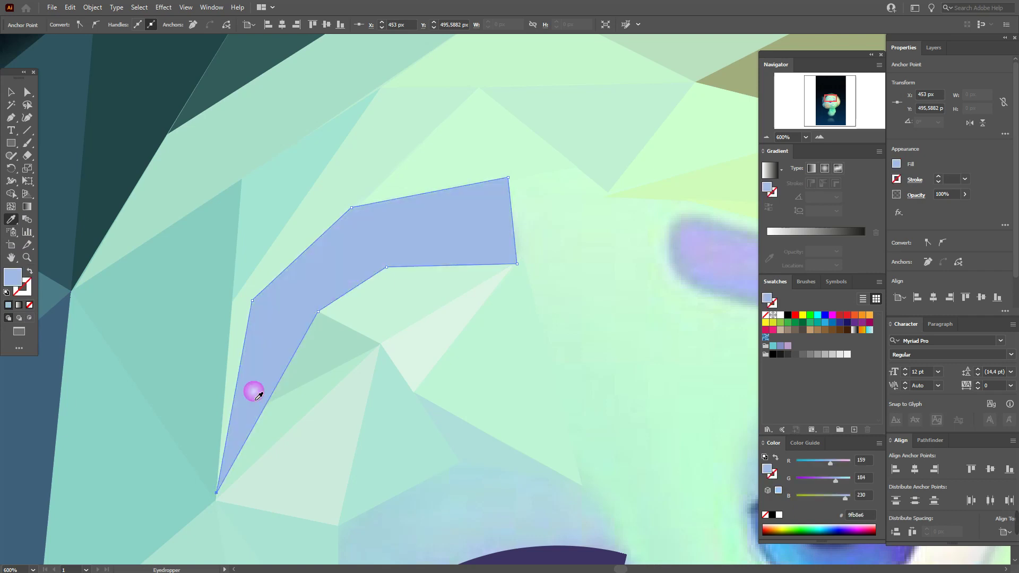
left_click(11, 104)
left_click(12, 93)
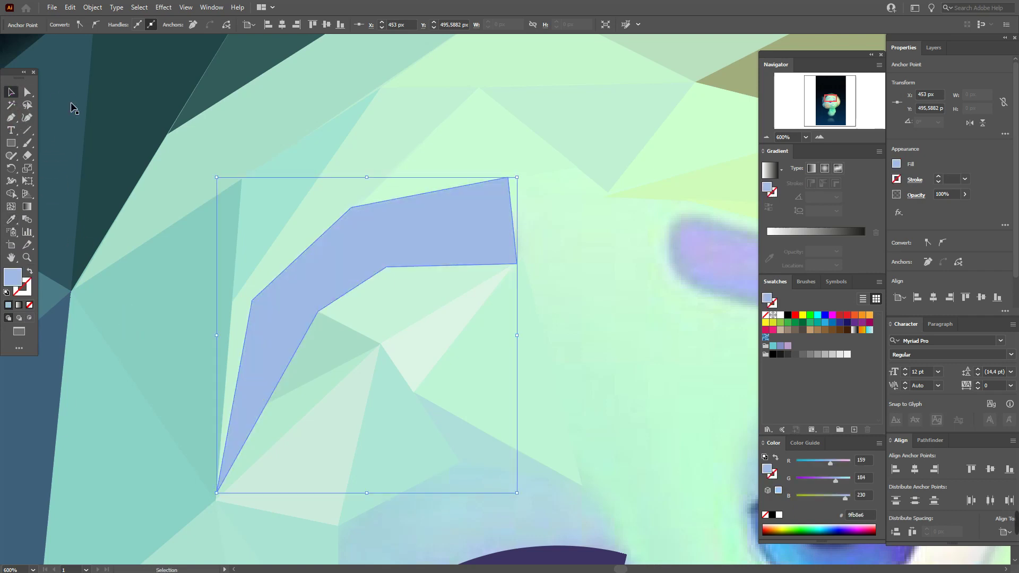
- Draw a triangular facet at the left eyebrow's inner end and fill it with light purple bdb8e5 sampled from the reference image's right eyebrow
left_click(75, 103)
left_click(12, 118)
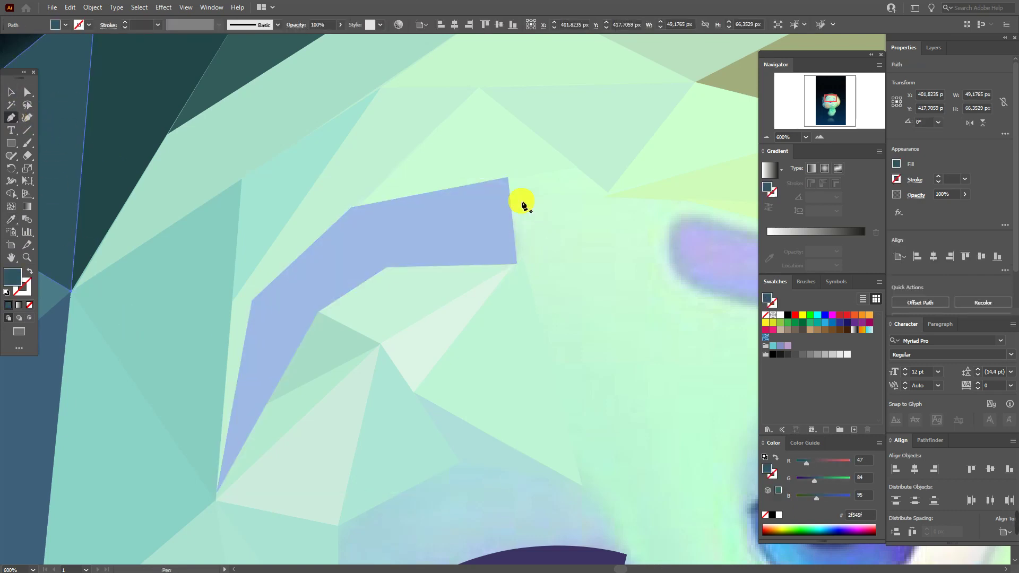
left_click(508, 178)
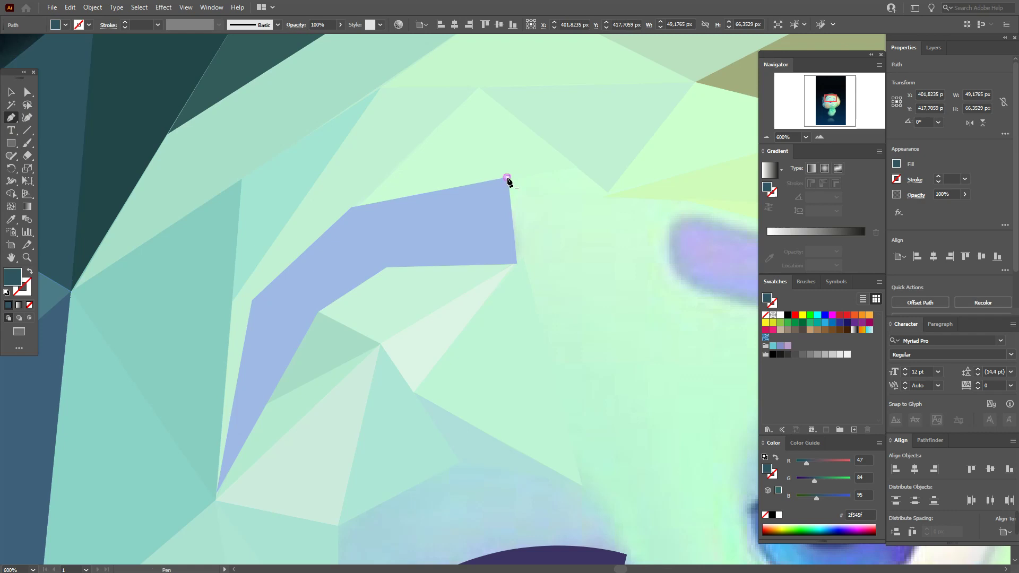
left_click(383, 267)
left_click(516, 268)
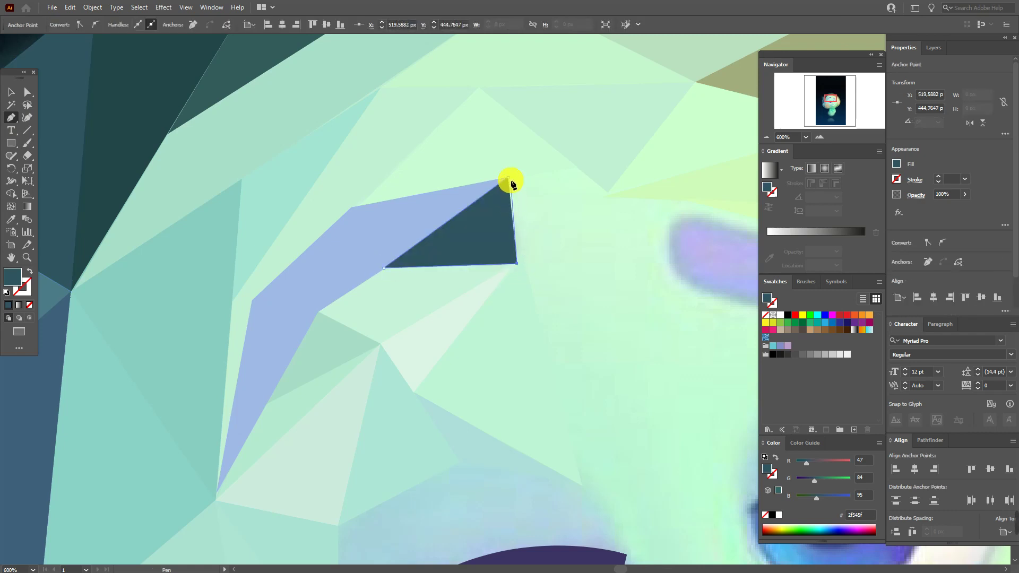
left_click(10, 257)
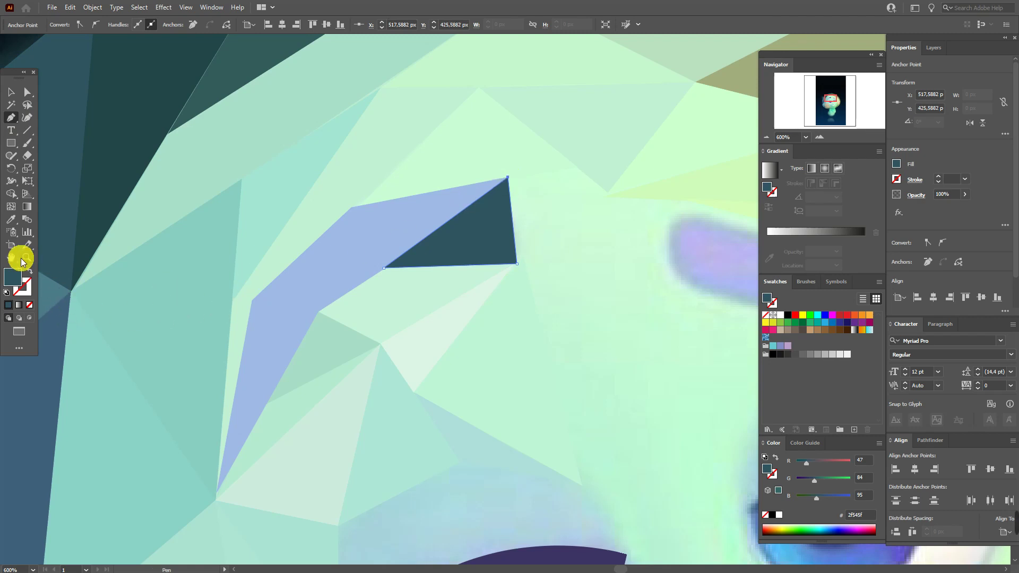
left_click_drag(542, 309, 334, 334)
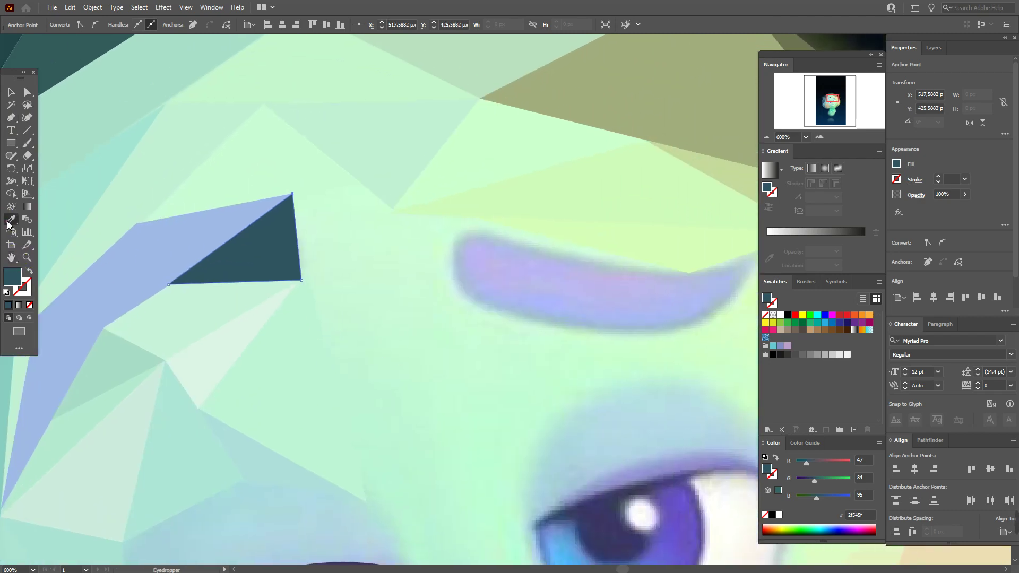
left_click(496, 270)
- Trace a closed triangular facet over the left eyebrow's outer tail, narrowing to its lower tip, with the Pen tool
left_click(11, 257)
left_click_drag(302, 323, 366, 260)
left_click(11, 117)
left_click(111, 254)
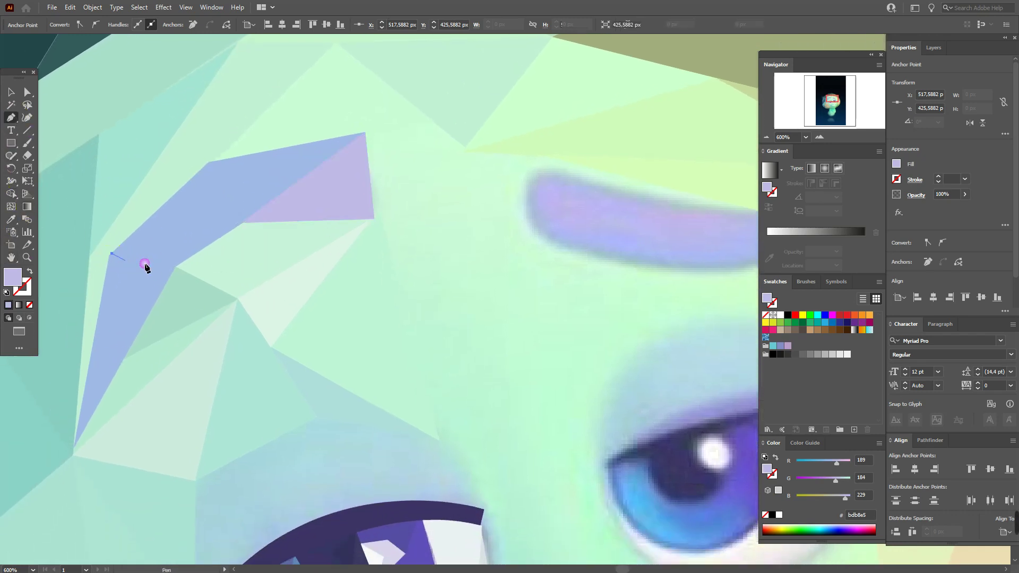
left_click(175, 266)
left_click(76, 448)
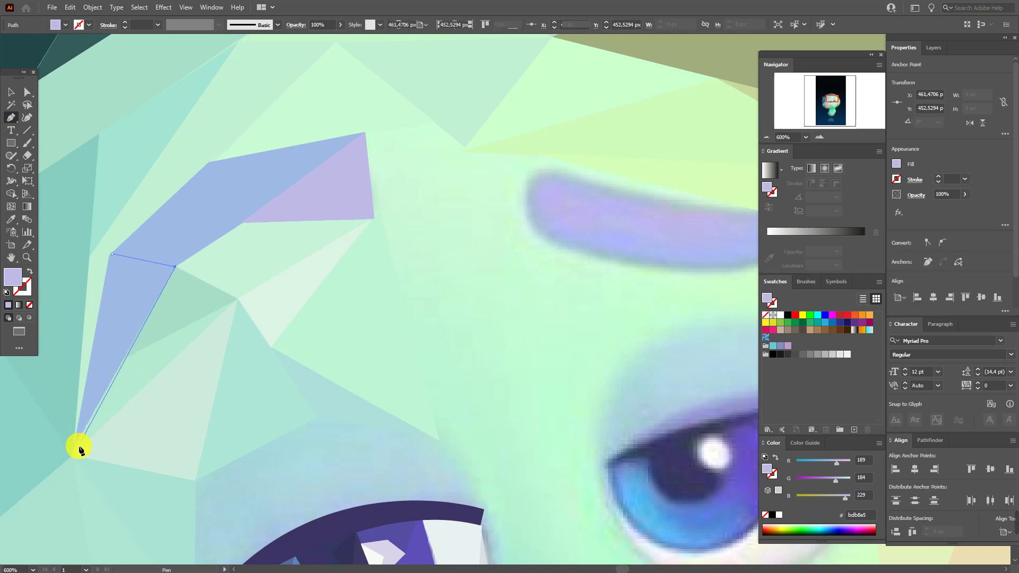
left_click(112, 254)
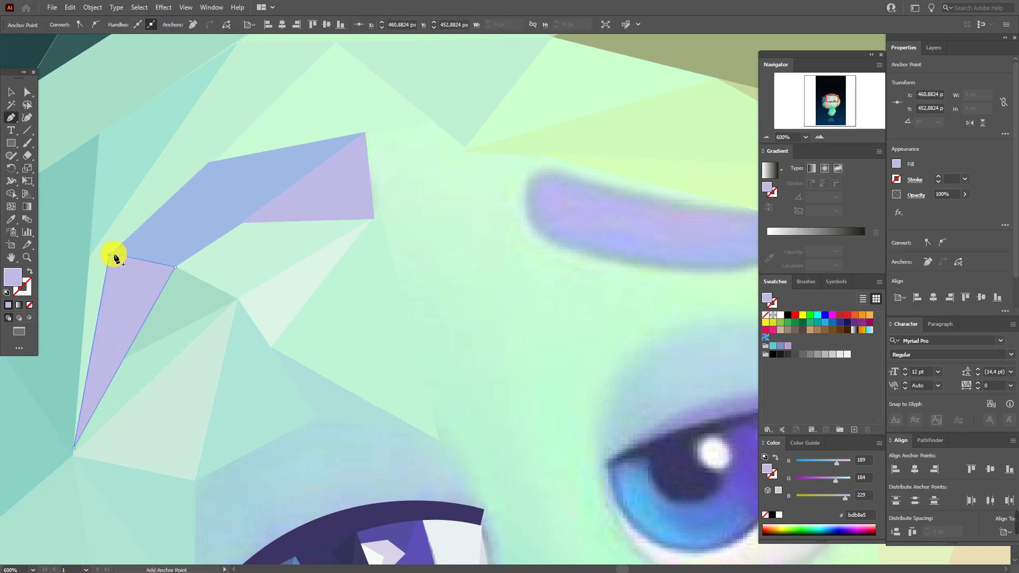
left_click_drag(113, 258, 115, 257)
- Recolour the left eyebrow's tail facet with a more saturated blue, 7aa9f4
left_click_drag(320, 325, 275, 369)
left_click(15, 226)
left_click(572, 296)
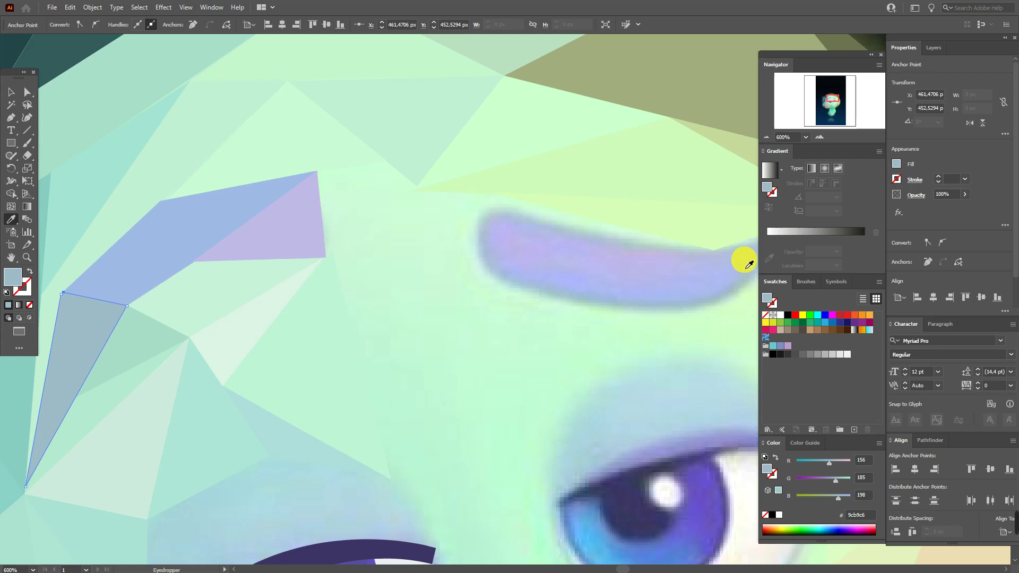
double_click(5, 275)
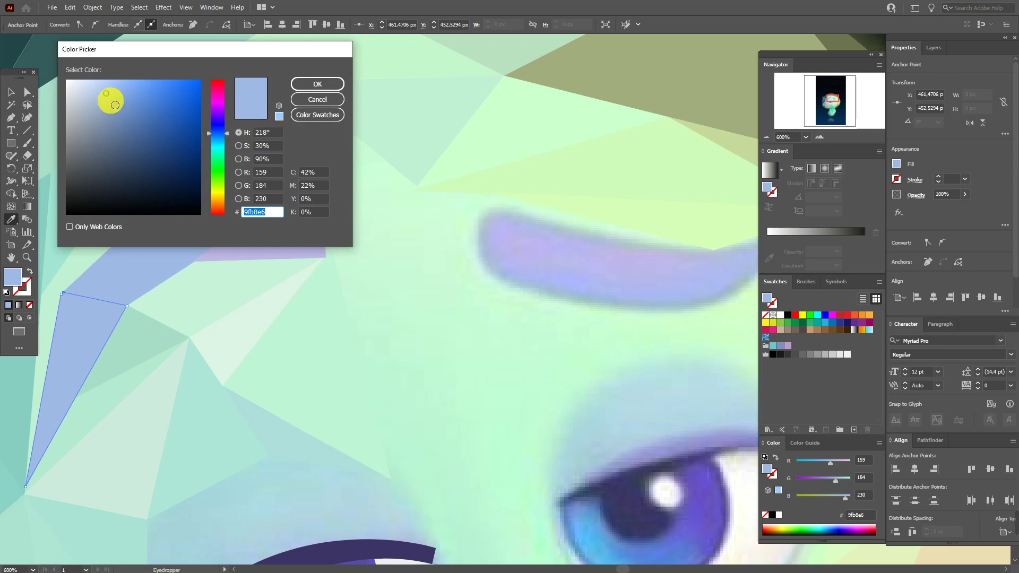
left_click(124, 92)
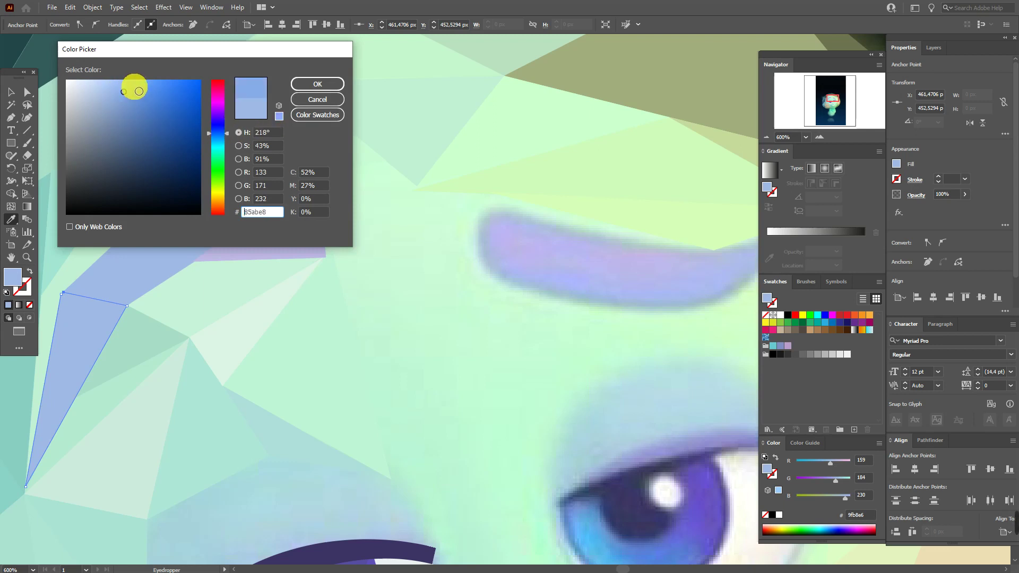
left_click(133, 85)
left_click(317, 84)
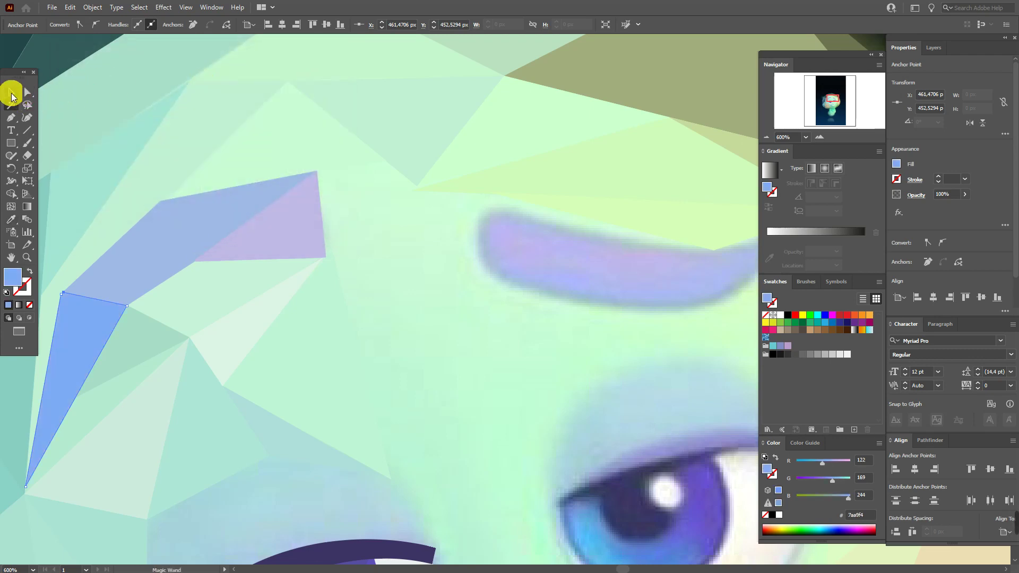
left_click(12, 93)
left_click(193, 133)
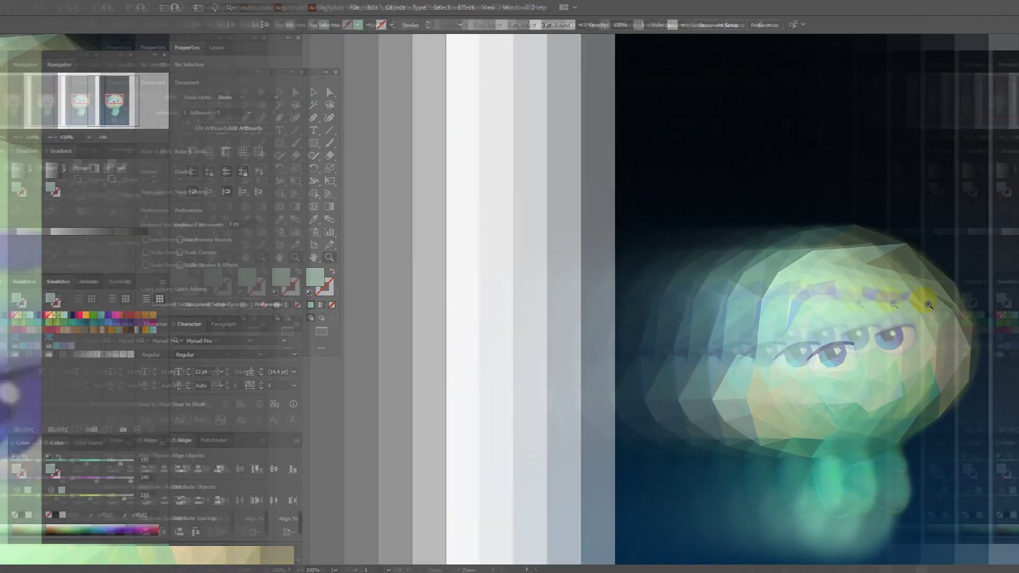
- Recolour the left eyebrow's tail facet with a deeper purple, 9894dd, starting from the inner facet's sampled light purple
left_click(11, 220)
left_click(478, 216)
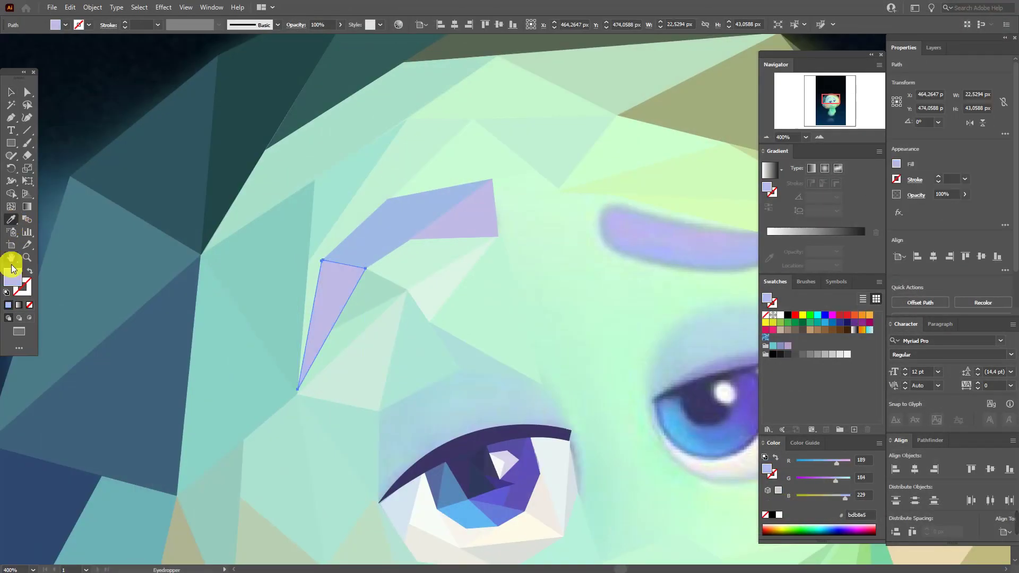
double_click(13, 282)
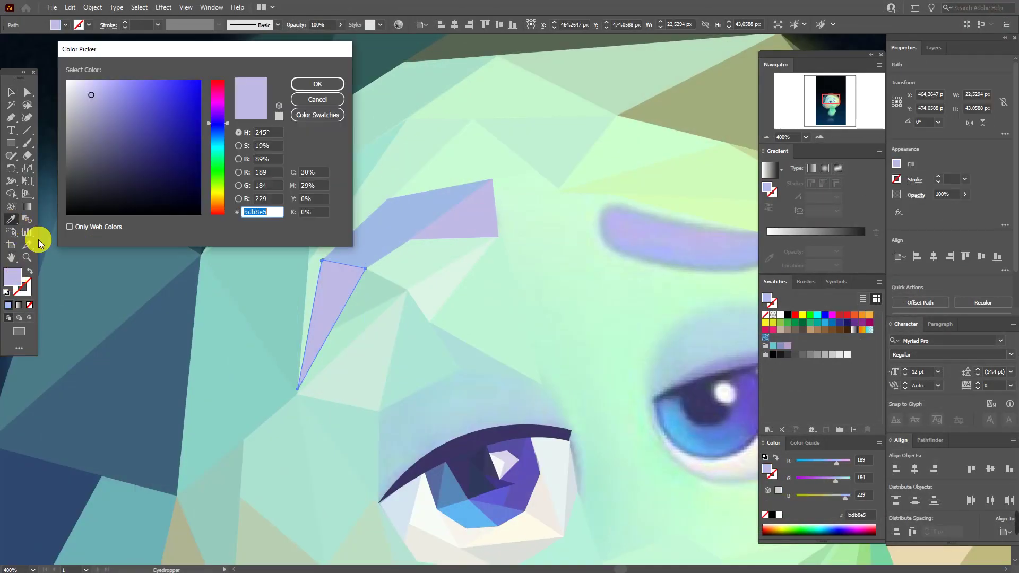
left_click(93, 107)
left_click(108, 106)
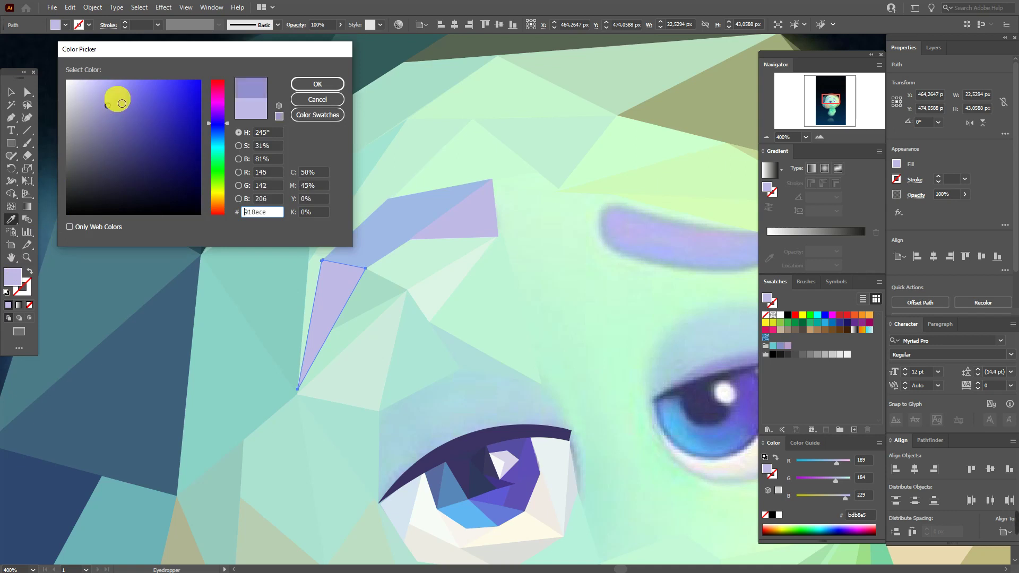
left_click(110, 97)
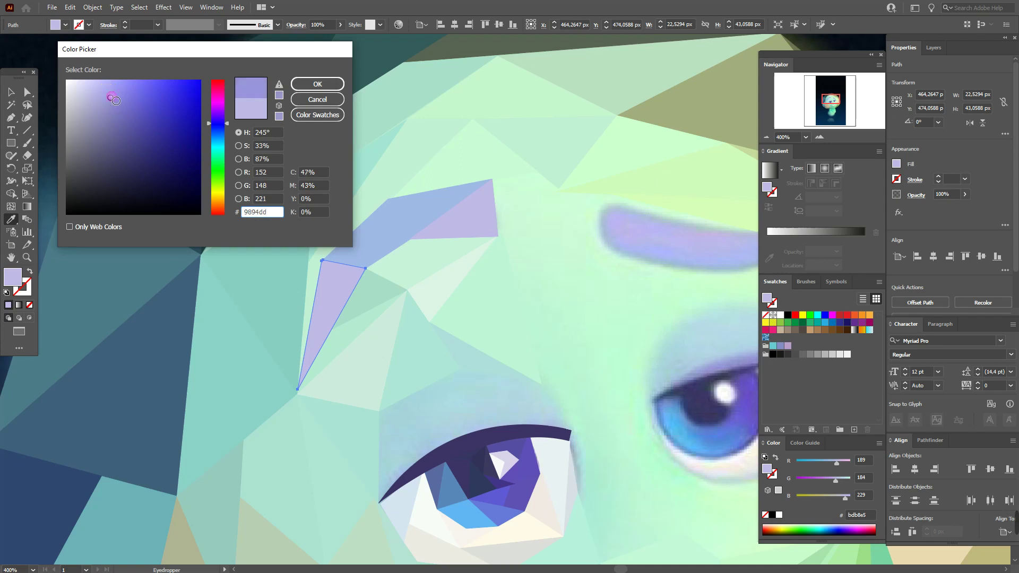
left_click(332, 85)
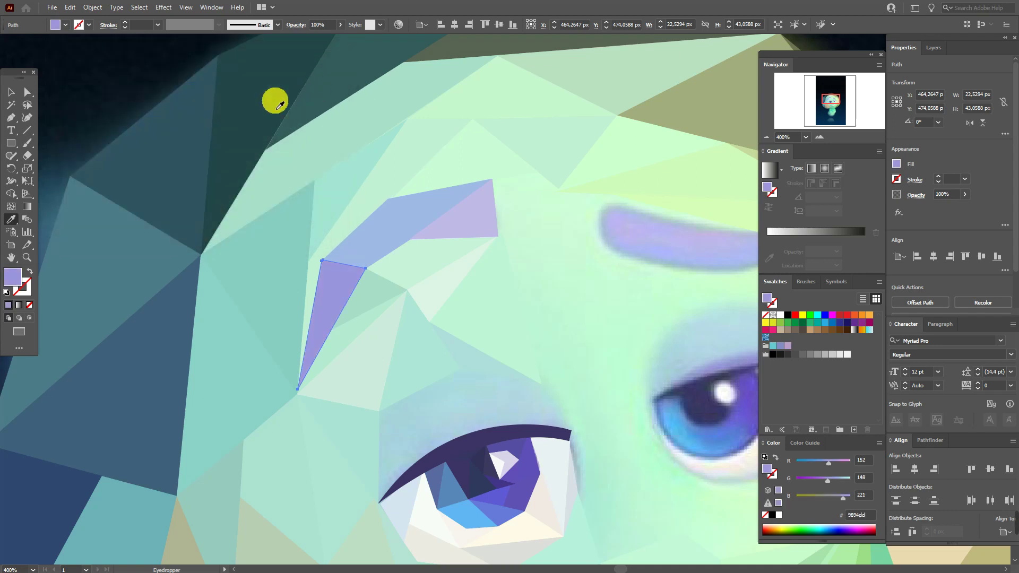
left_click(10, 92)
left_click(530, 181)
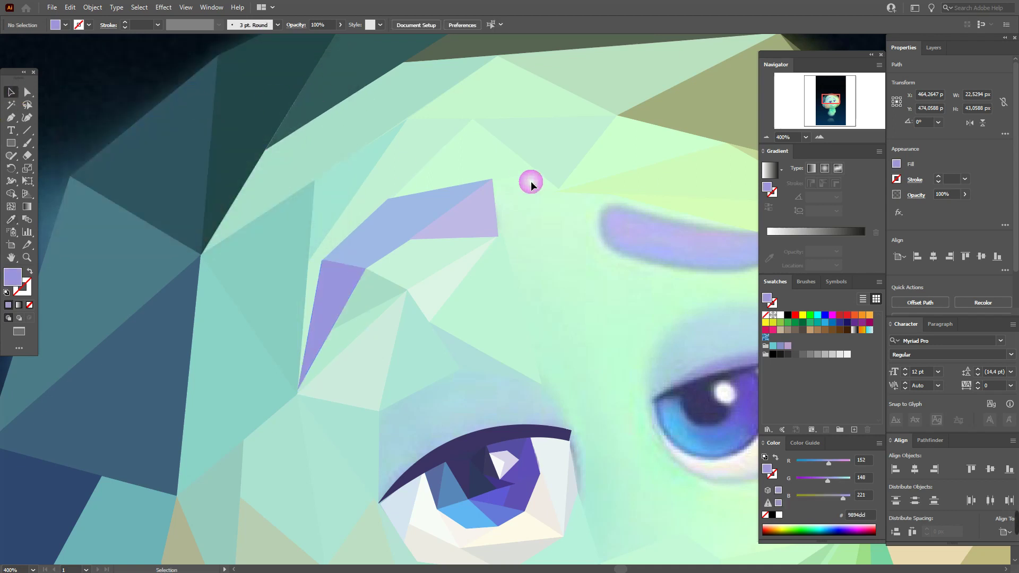
left_click(11, 258)
scroll(350, 286, "right", 5)
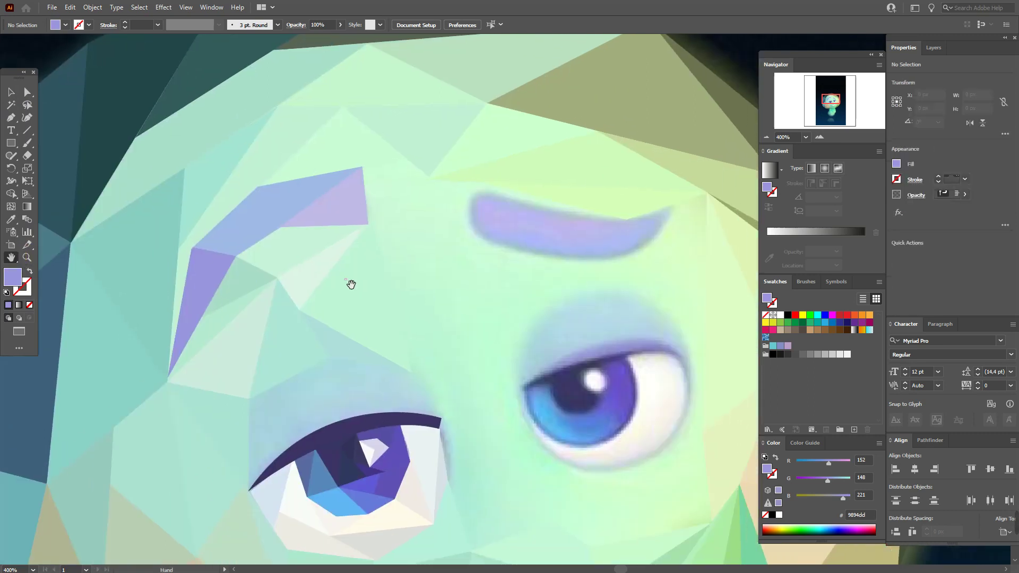
left_click_drag(467, 307, 380, 332)
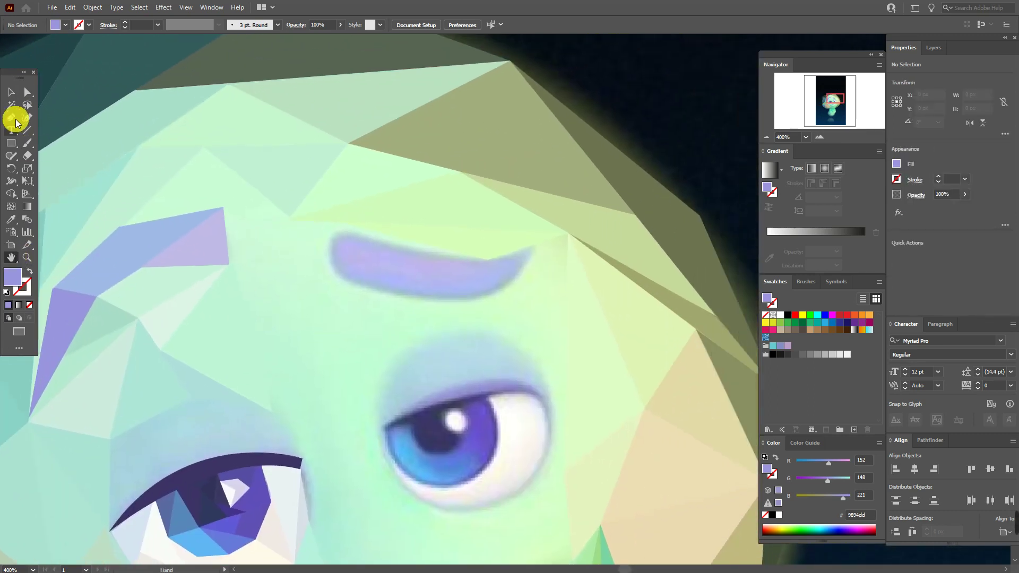
left_click(11, 93)
left_click(11, 258)
left_click_drag(301, 344, 348, 218)
left_click_drag(412, 308, 281, 284)
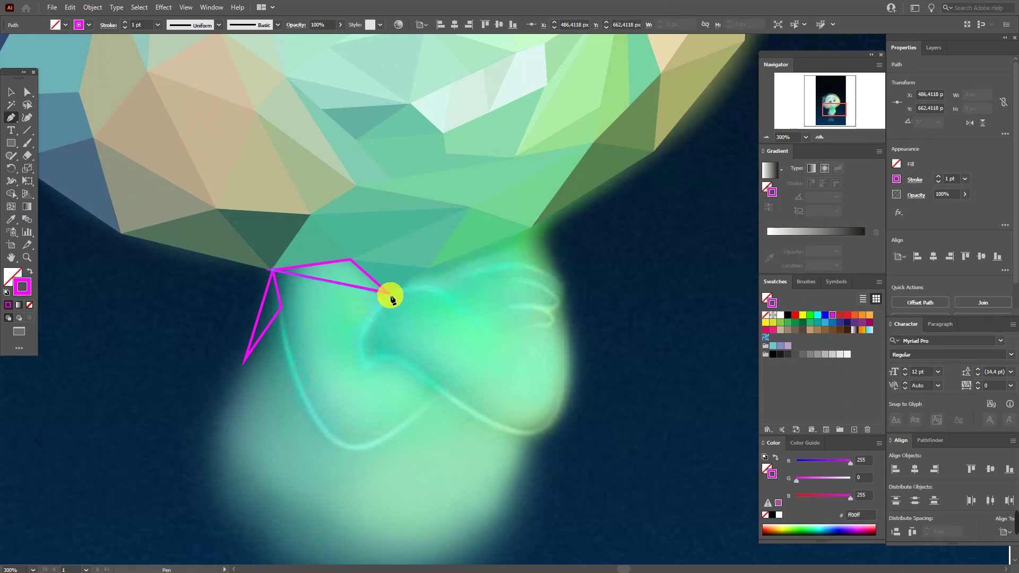
- Trace adjoining magenta-outlined facets down the arm below the head's left underside, sharing corners with the facets already drawn
left_click(390, 295)
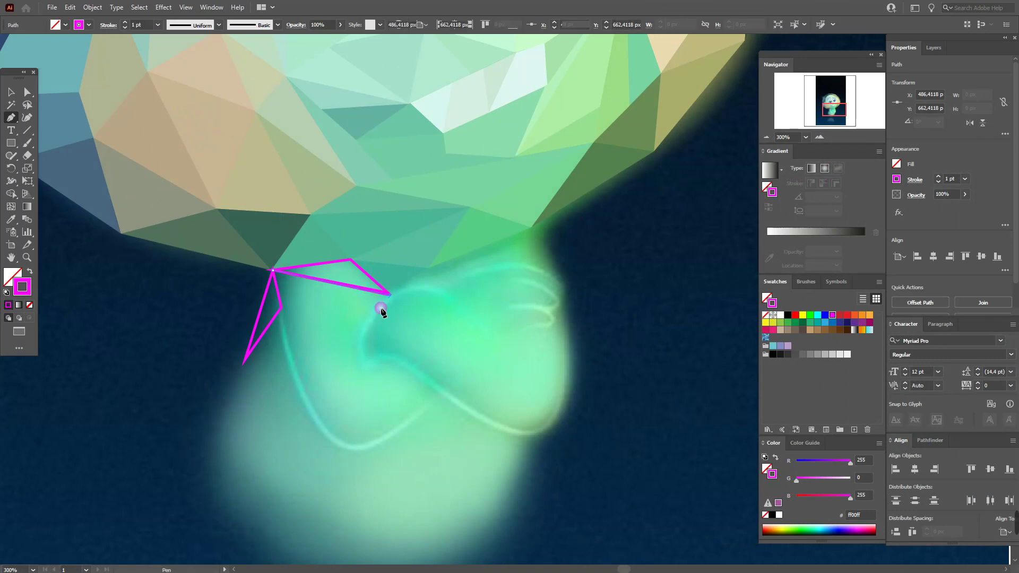
left_click(364, 330)
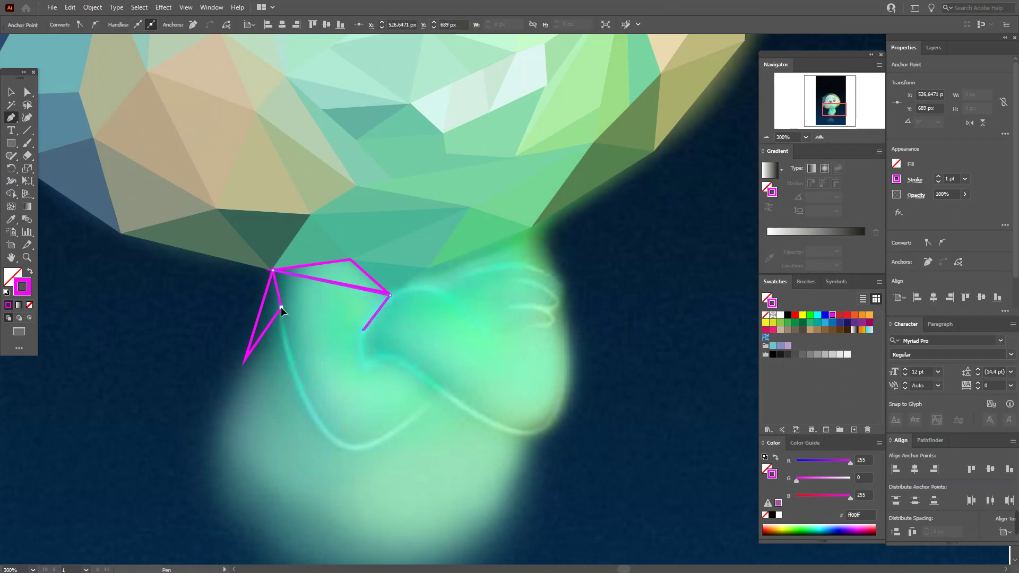
left_click(274, 272)
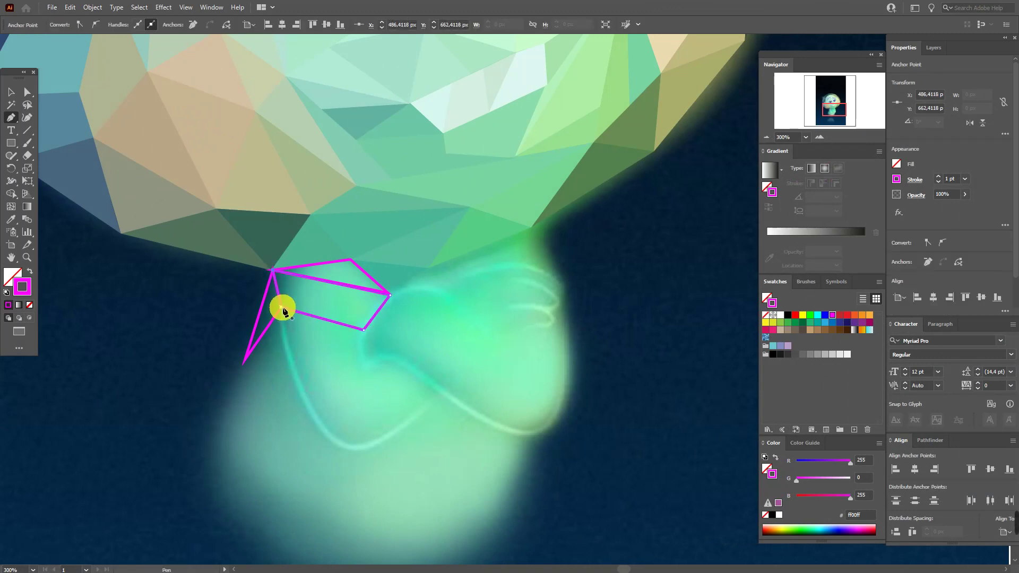
left_click(291, 361)
left_click(363, 331)
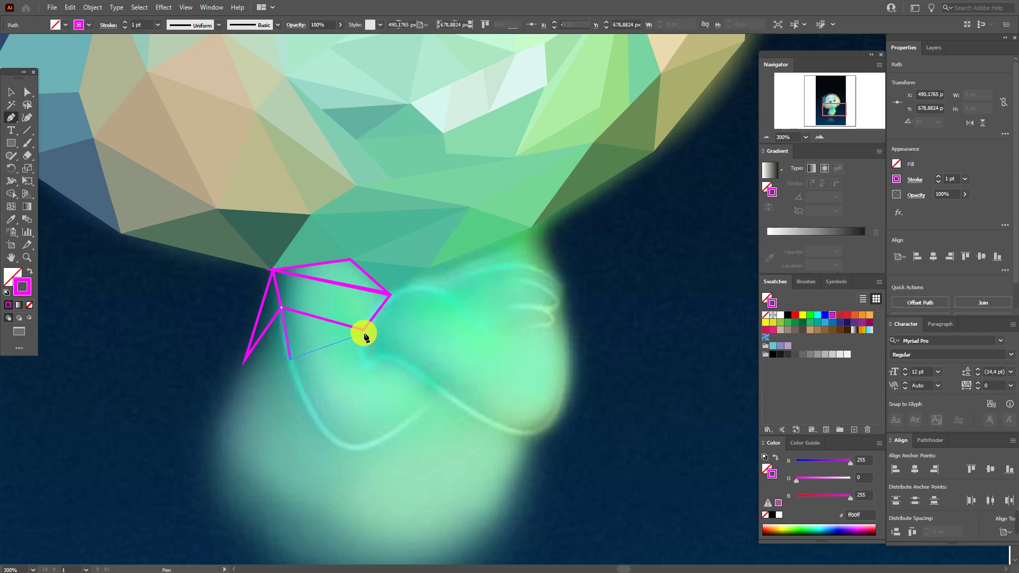
left_click(295, 369)
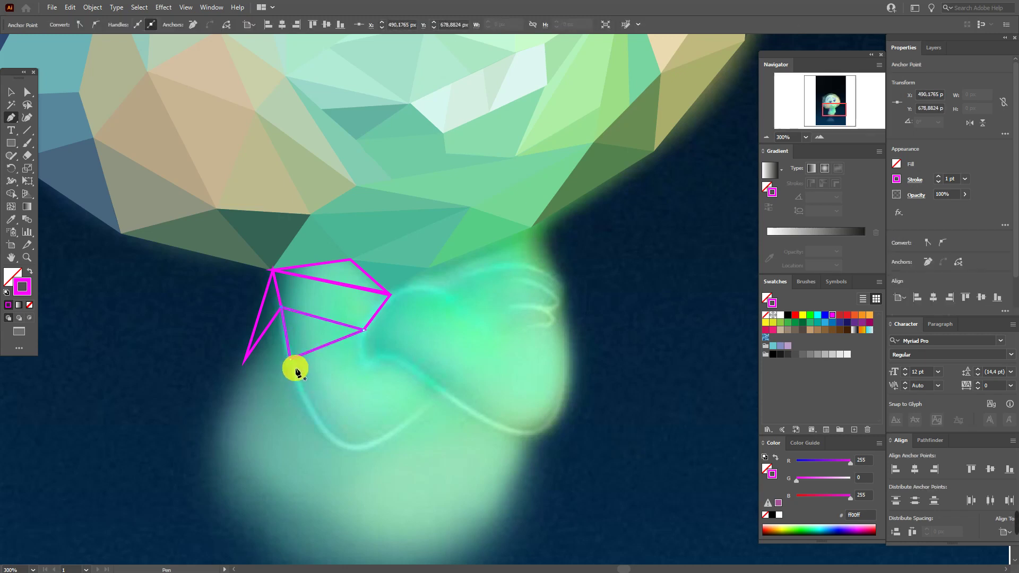
left_click(311, 409)
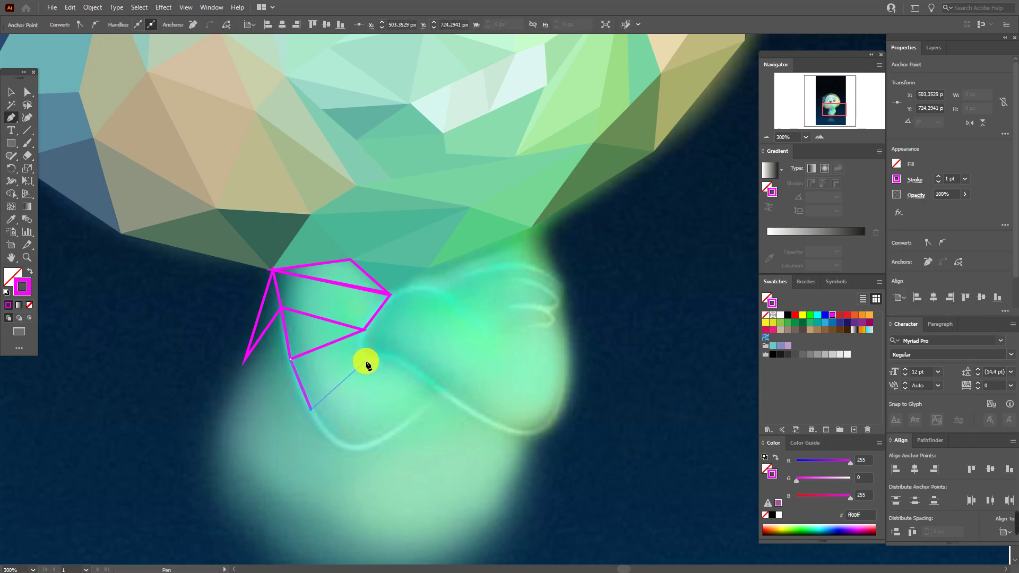
left_click(289, 358)
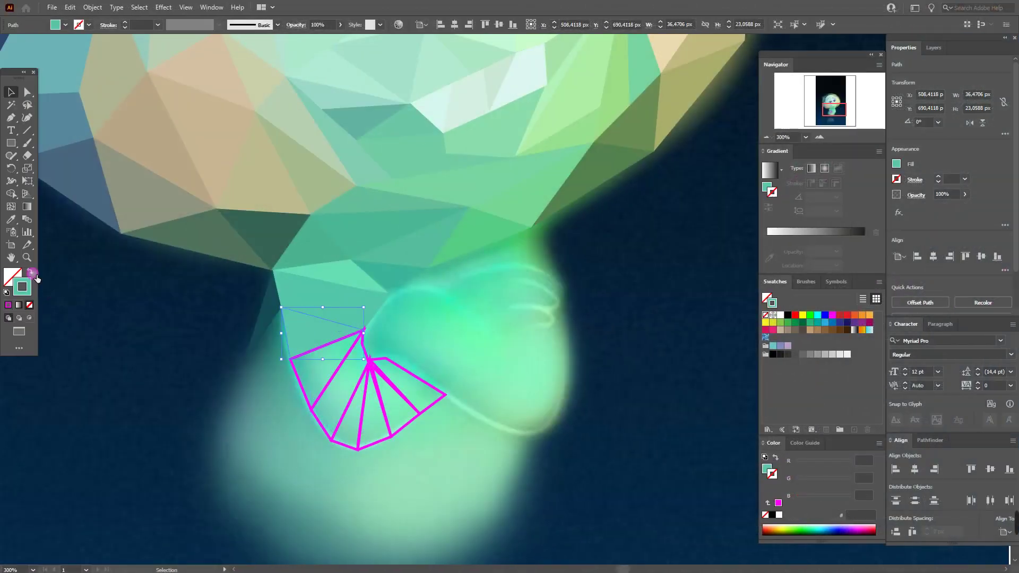
- Replace the magenta outlines of the fan-shaped facets on the lower arm with green fills sampled from the reference image
left_click(303, 375)
left_click(307, 409)
left_click(38, 280)
key("i")
left_click(355, 411)
left_click(30, 271)
left_click(406, 383, "ctrl")
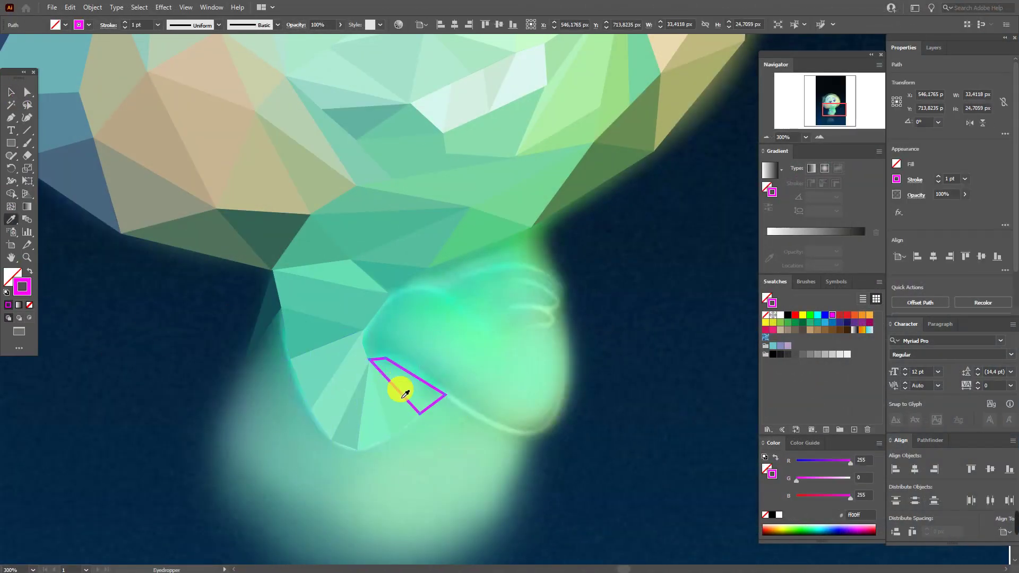
left_click(410, 384)
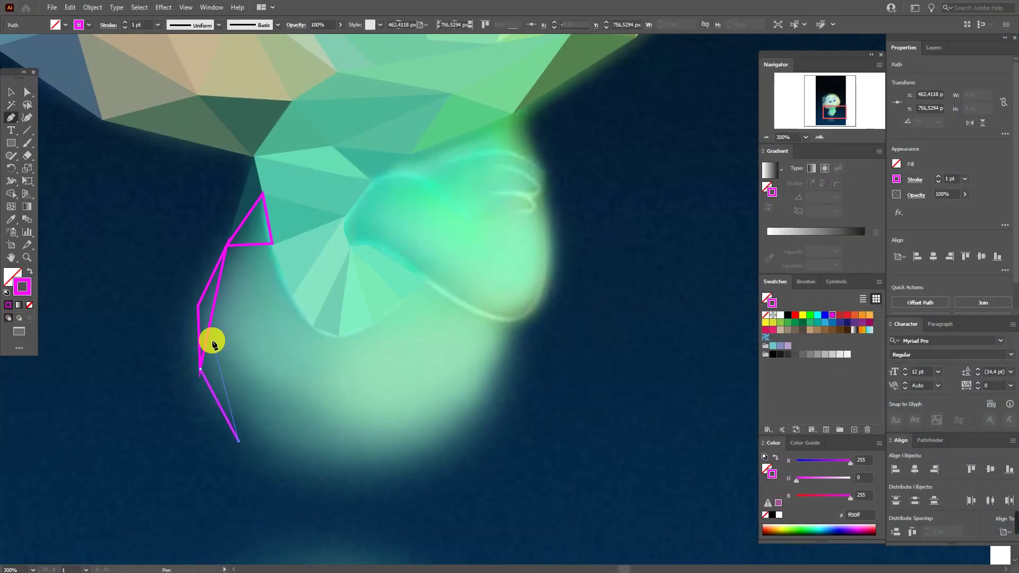
- Trace facets along the body's lower outline and fill the belly facets below the arm with greens sampled from the reference image
left_click(212, 342)
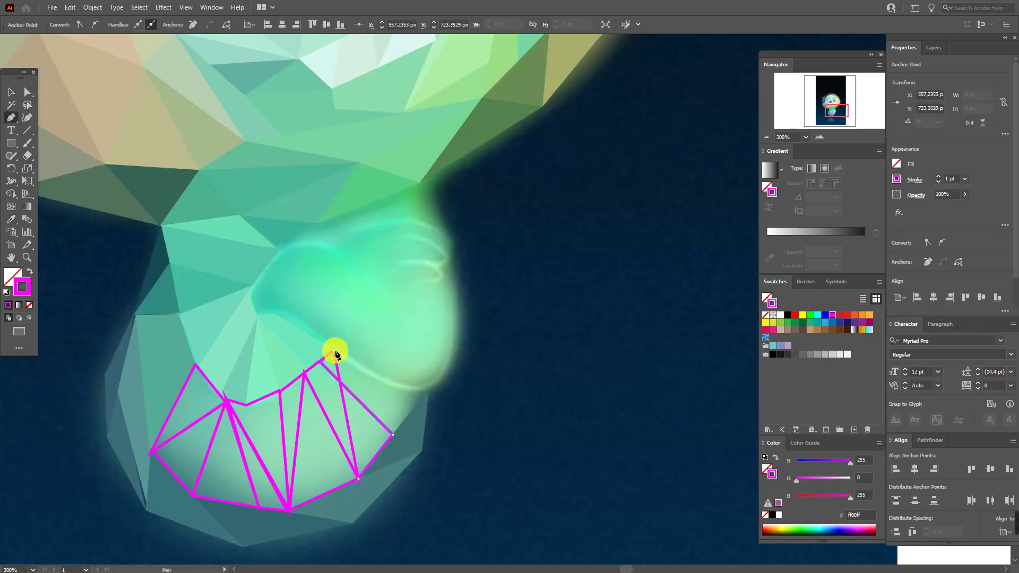
left_click(214, 405, "ctrl")
key("i")
left_click(247, 500)
left_click(262, 398, "ctrl")
left_click(265, 451)
left_click(298, 448, "ctrl")
left_click(302, 395)
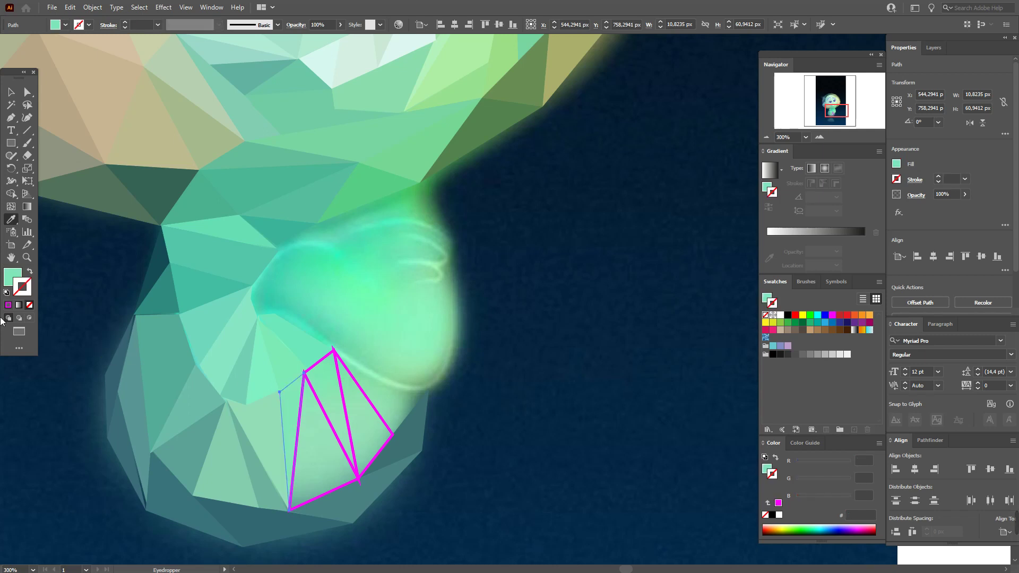
- Adjust the fill of the narrow belly facet below the arm to a paler, brighter shade
double_click(9, 282)
left_click_drag(80, 141, 94, 86)
left_click(302, 84)
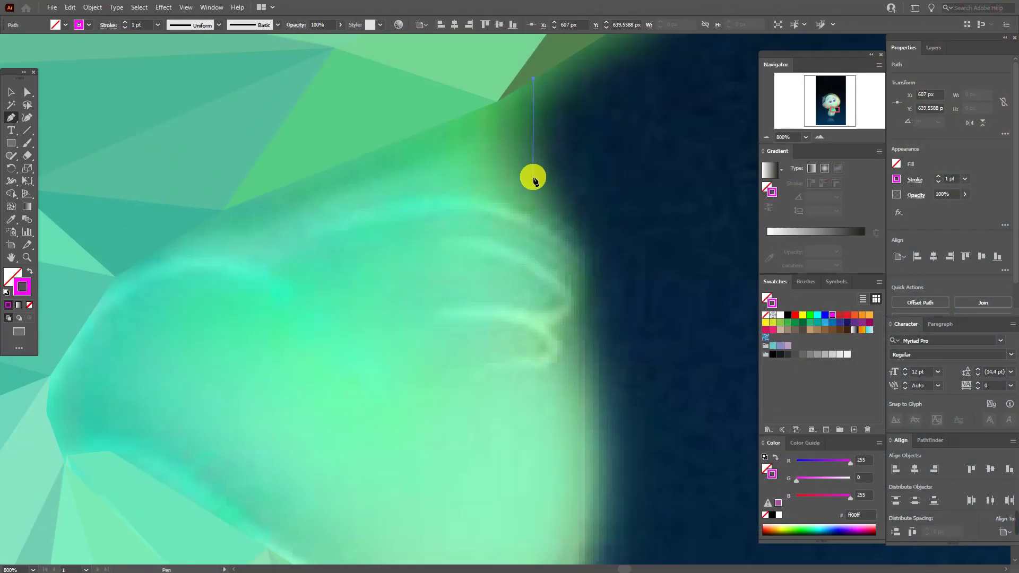
- Trace a triangular facet along the outer edge of the hand, just below the green facets under the head
left_click(533, 177)
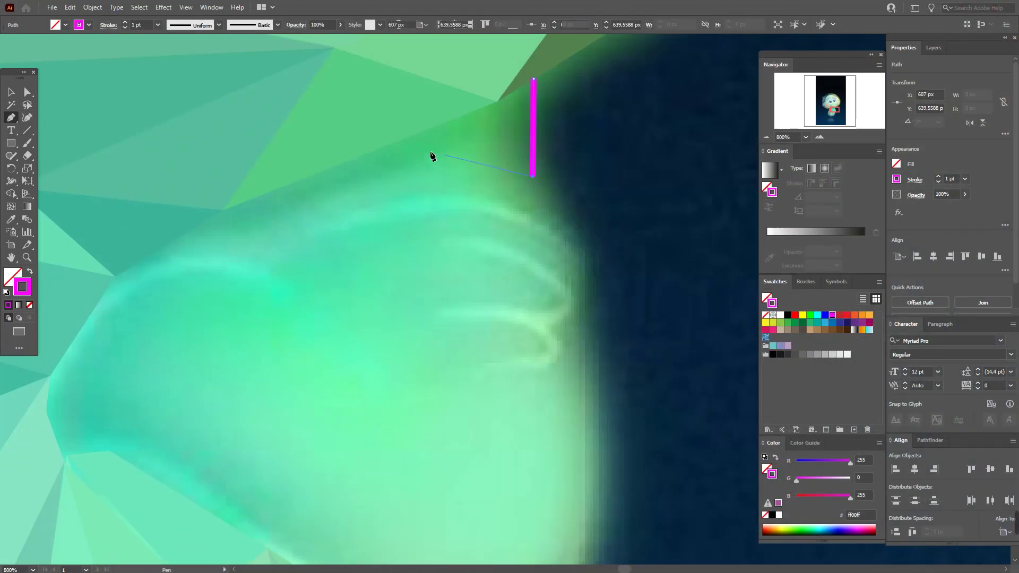
left_click(405, 139)
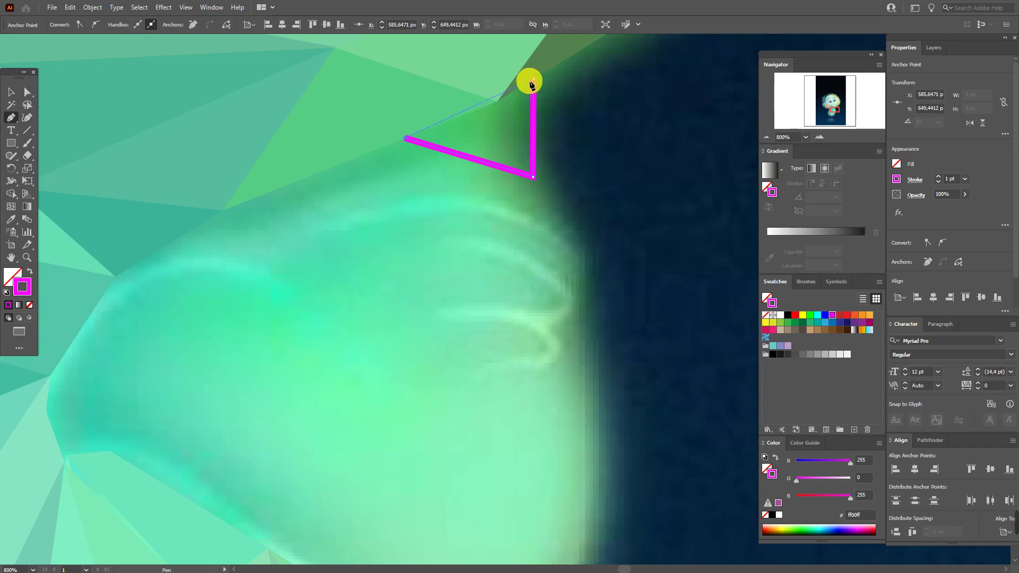
left_click(534, 80)
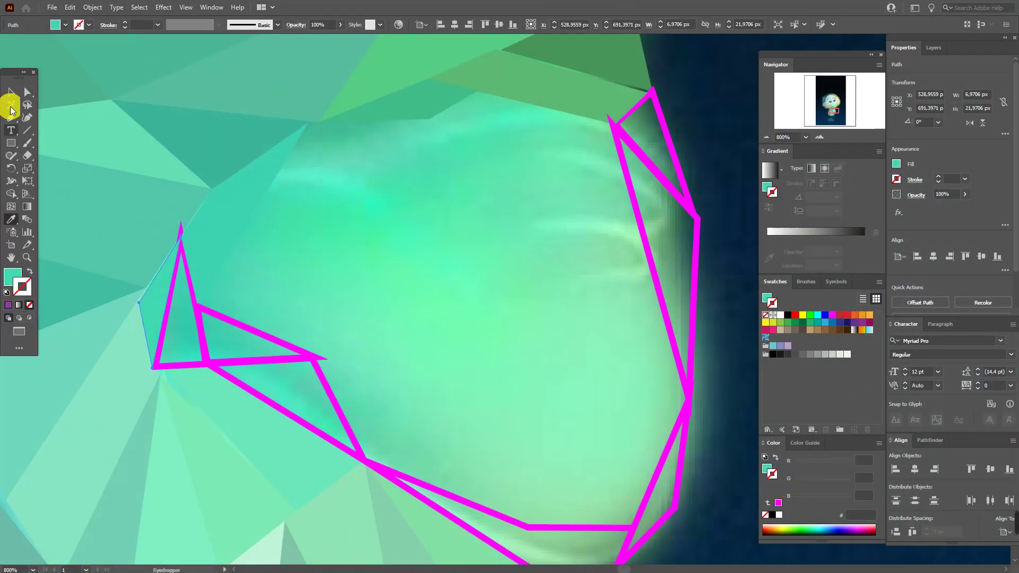
- Replace the magenta outlines of the facets covering the hand with green fills sampled from the reference image
left_click(250, 322)
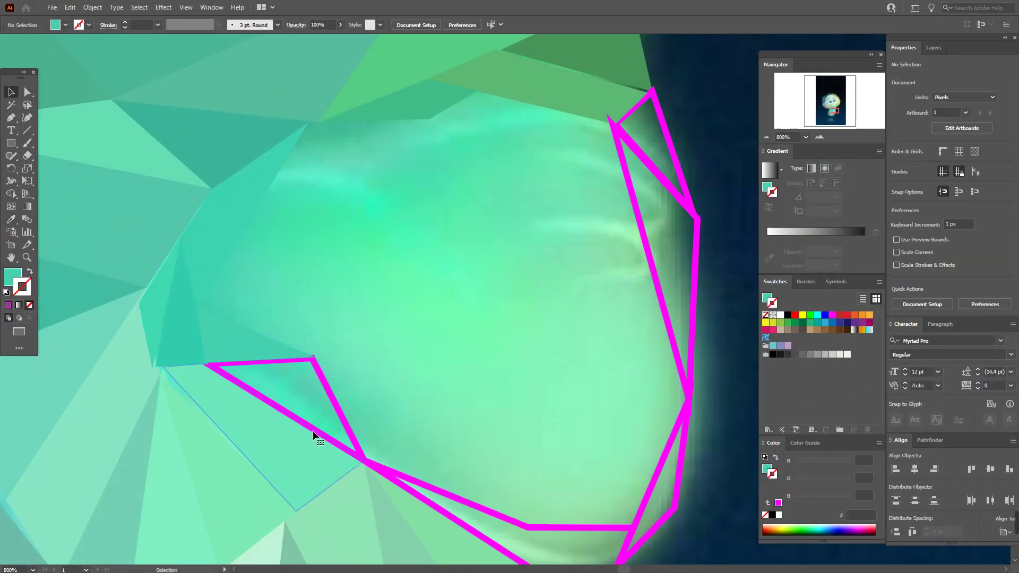
left_click(281, 205)
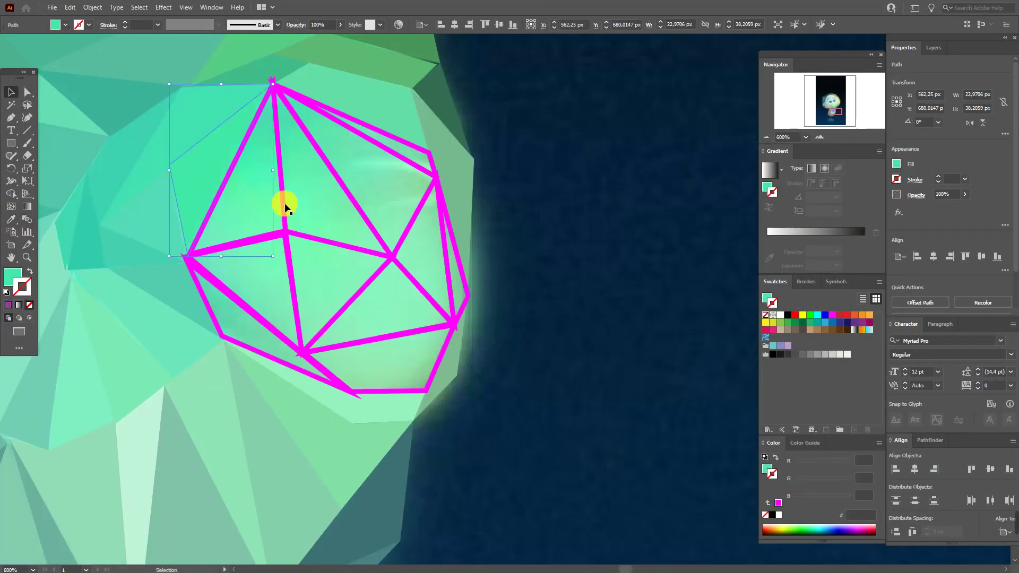
left_click(278, 225)
left_click(256, 280)
left_click(280, 333)
left_click(24, 286)
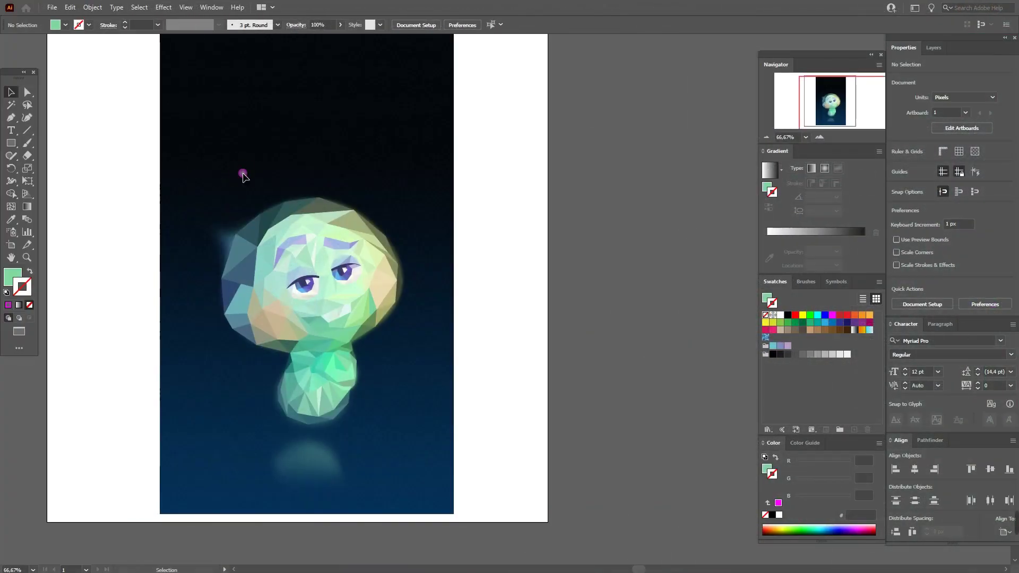
- Unlock the reference image and move it clear of the low-poly portrait, beside the artboard
left_click(932, 49)
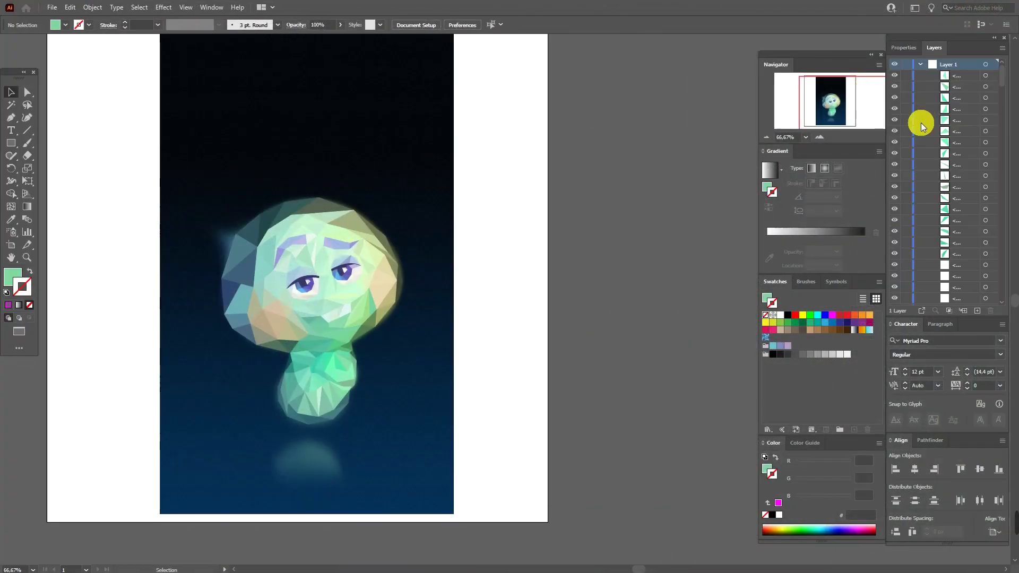
left_click_drag(1002, 81, 1010, 321)
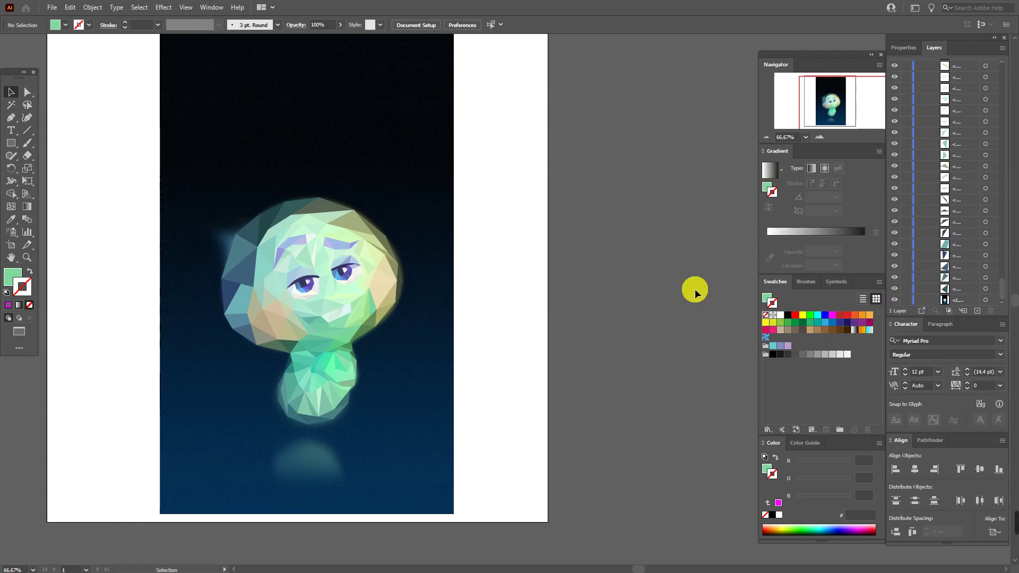
left_click_drag(290, 130, 607, 129)
left_click(498, 201)
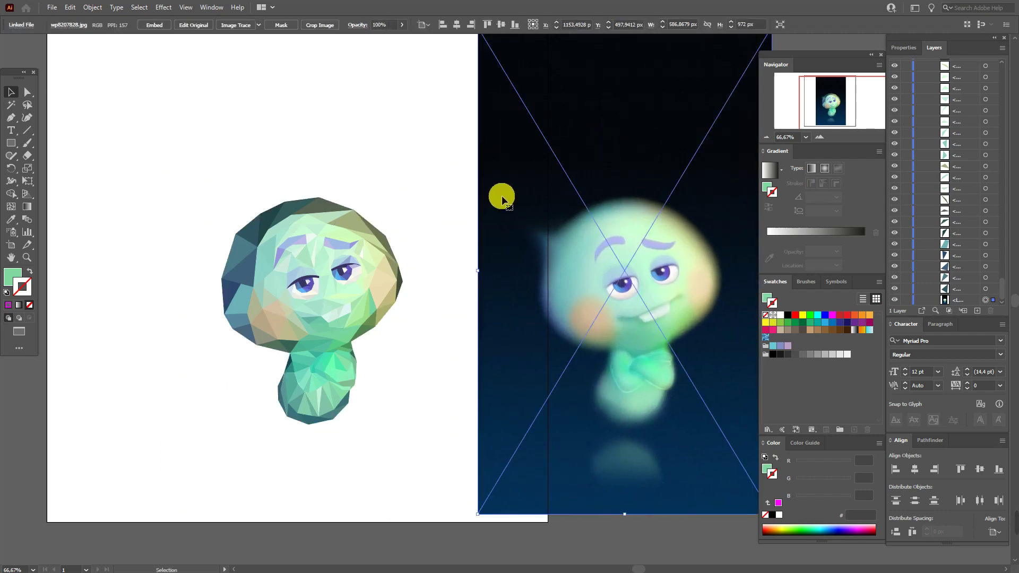
left_click(370, 159)
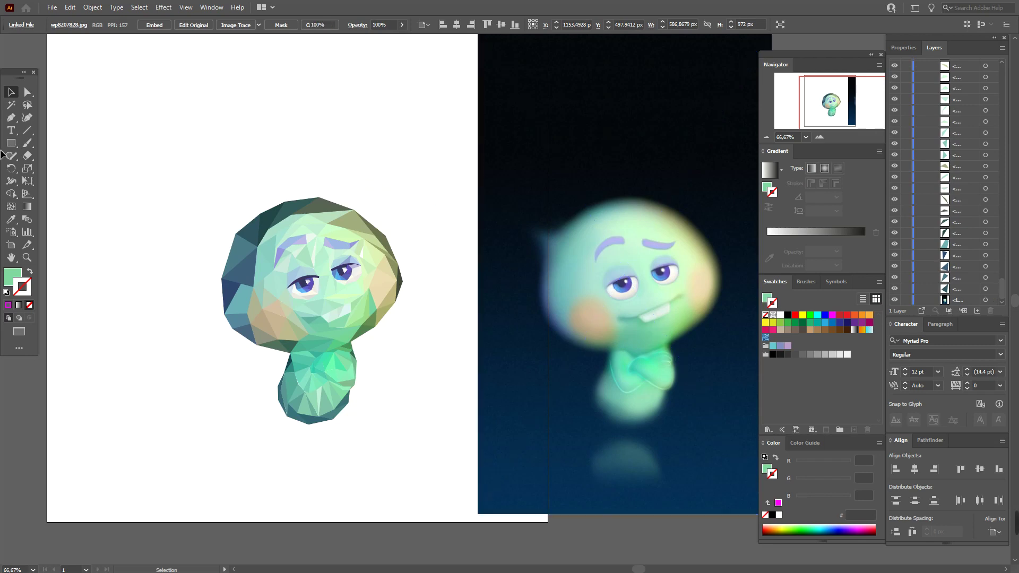
- Draw a square about 586 px wide over the portrait with a dark grey 333333 fill and no stroke
left_click(10, 143)
mouse_move(188, 159)
left_mouse_down()
mouse_move(396, 430)
mouse_move(397, 455)
left_mouse_up()
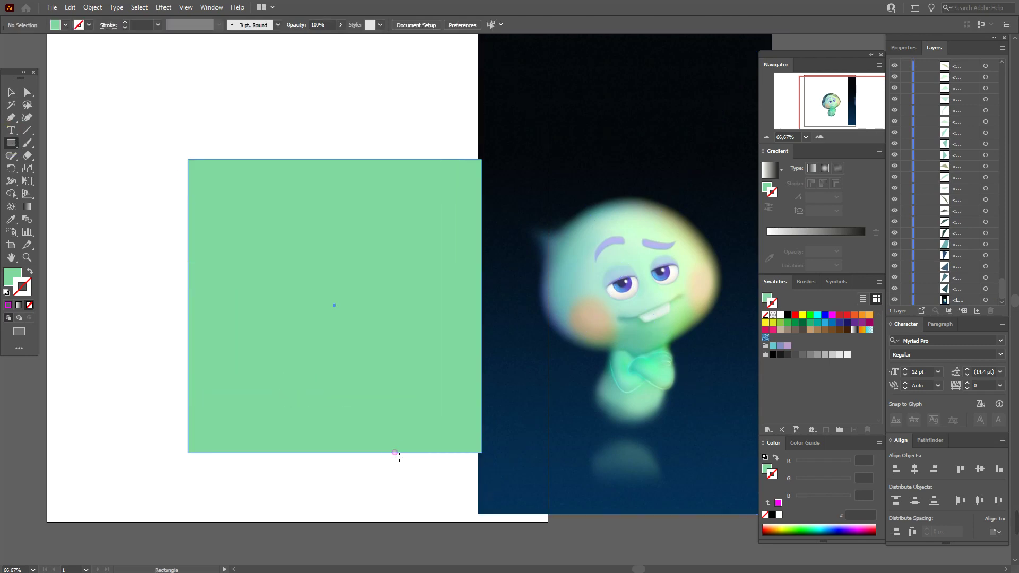
left_click(791, 359)
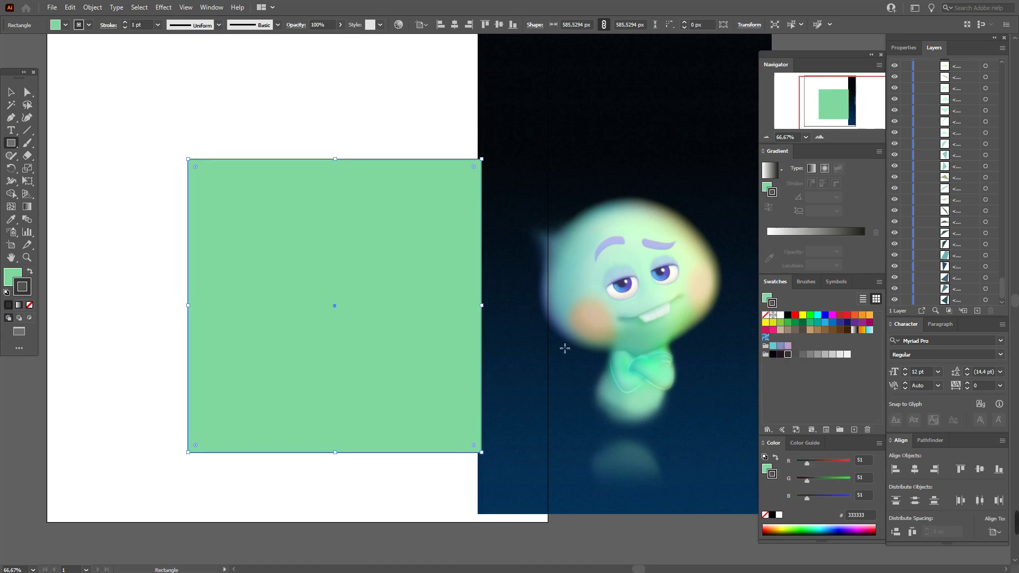
left_click(30, 271)
left_click(29, 304)
- Send the dark grey square to the back, behind the portrait
left_click(12, 94)
right_click(376, 285)
mouse_move(448, 475)
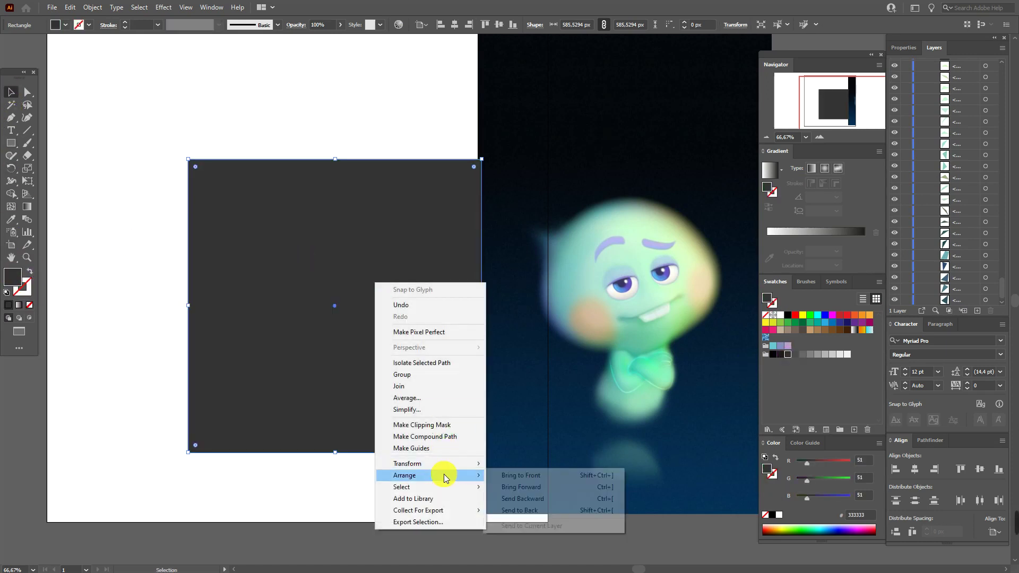
left_click(499, 510)
left_click(420, 496)
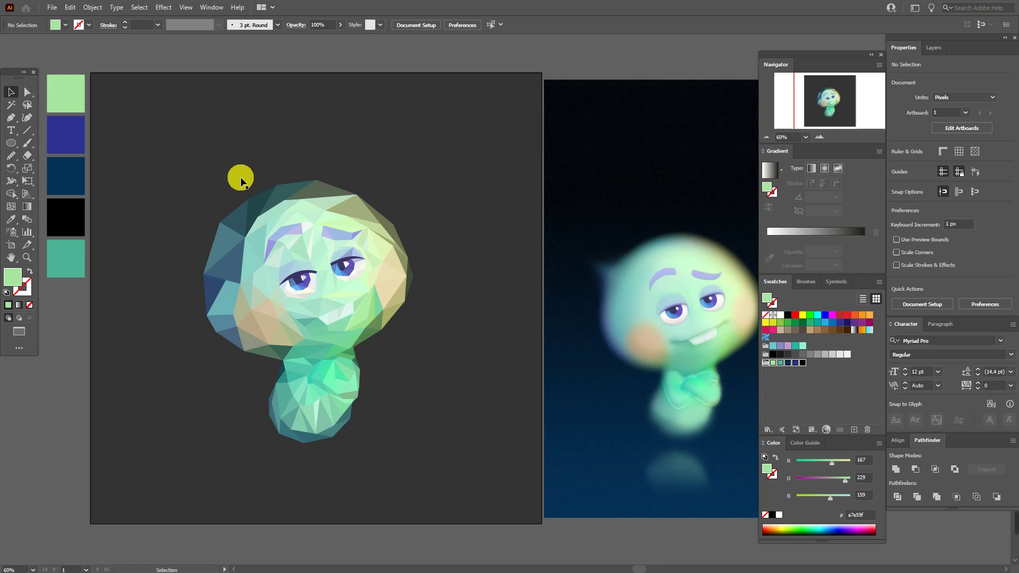
- Duplicate the grouped low-poly portrait by copying and pasting it
left_click(339, 300)
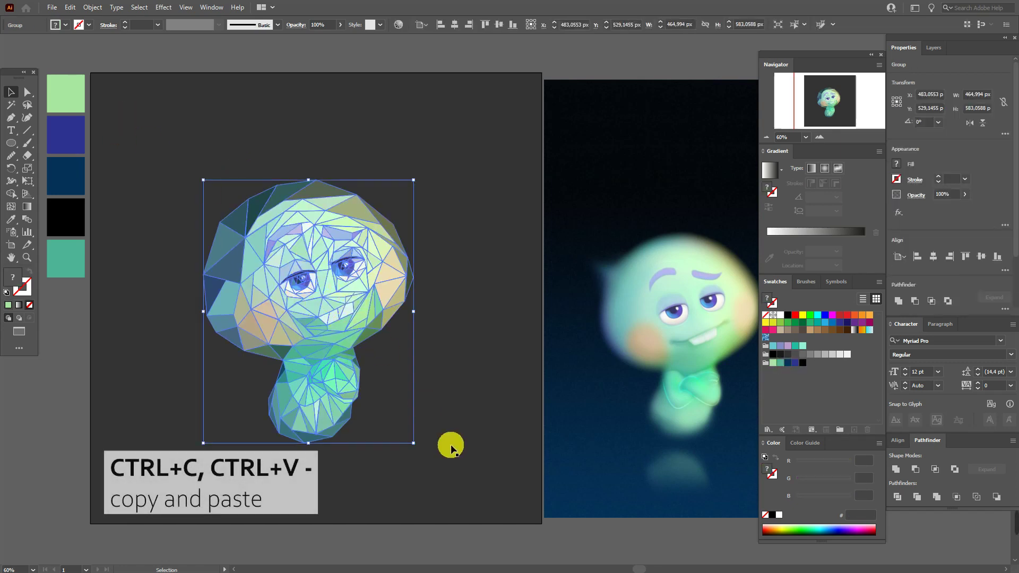
key("a")
key("v")
key("ctrl+c")
key("ctrl+v")
- Fill the portrait copy with the light green sample a7e59f and unite its facets into one silhouette
left_click(11, 219)
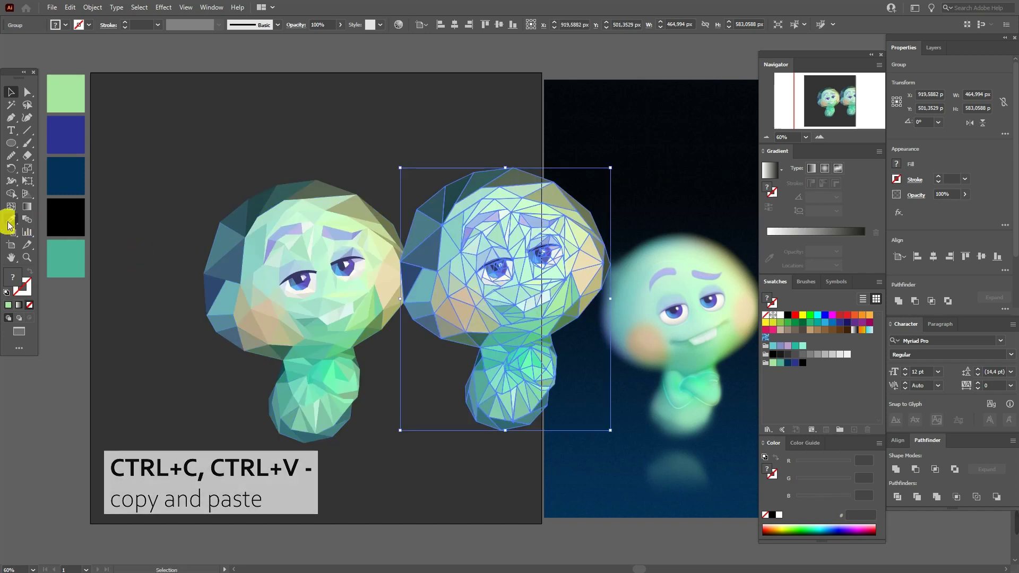
left_click(65, 105)
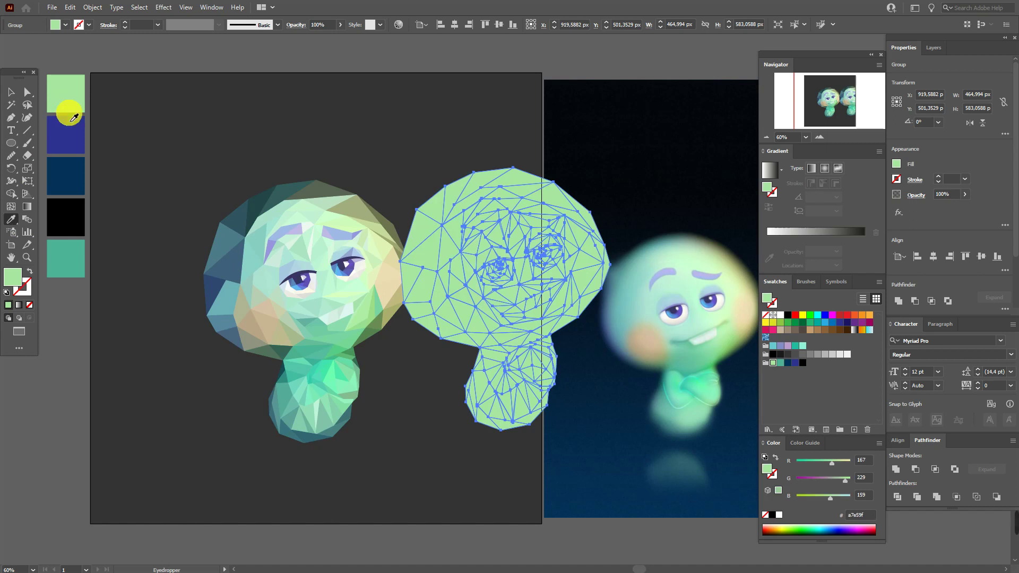
left_click(896, 470)
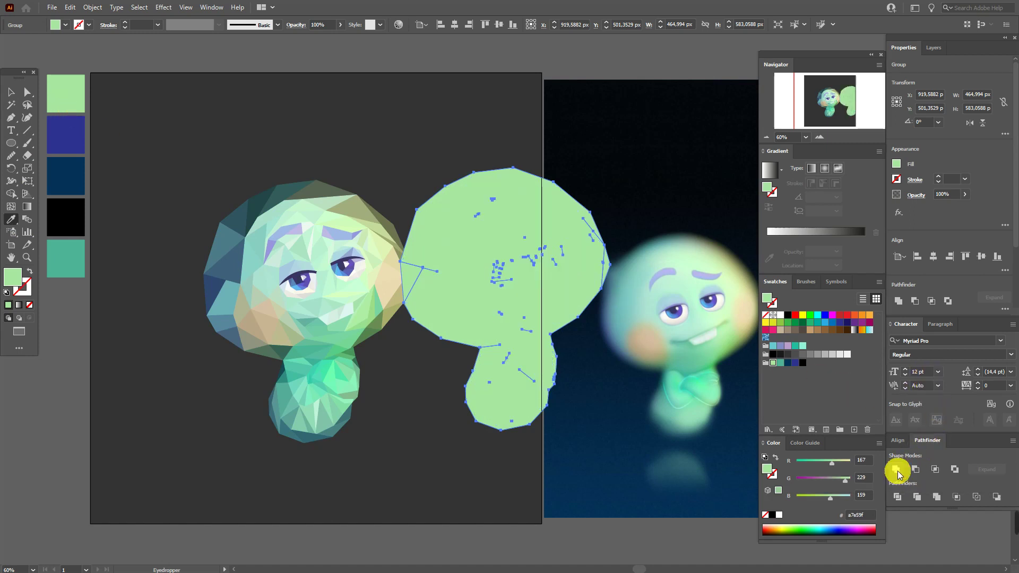
- Bring the original portrait to the front and align the light green silhouette directly behind it
left_click(11, 93)
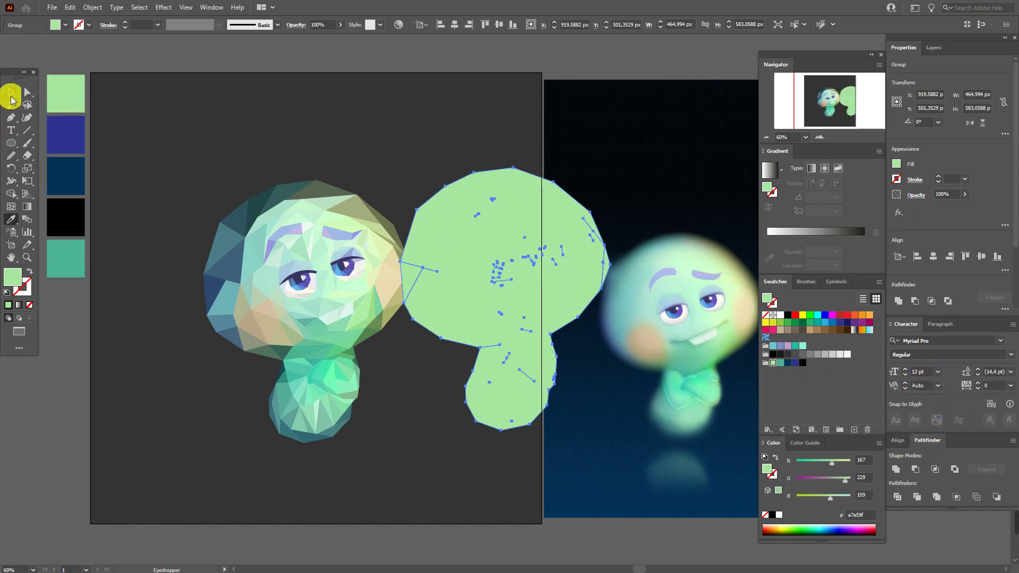
left_click(369, 263)
right_click(370, 264)
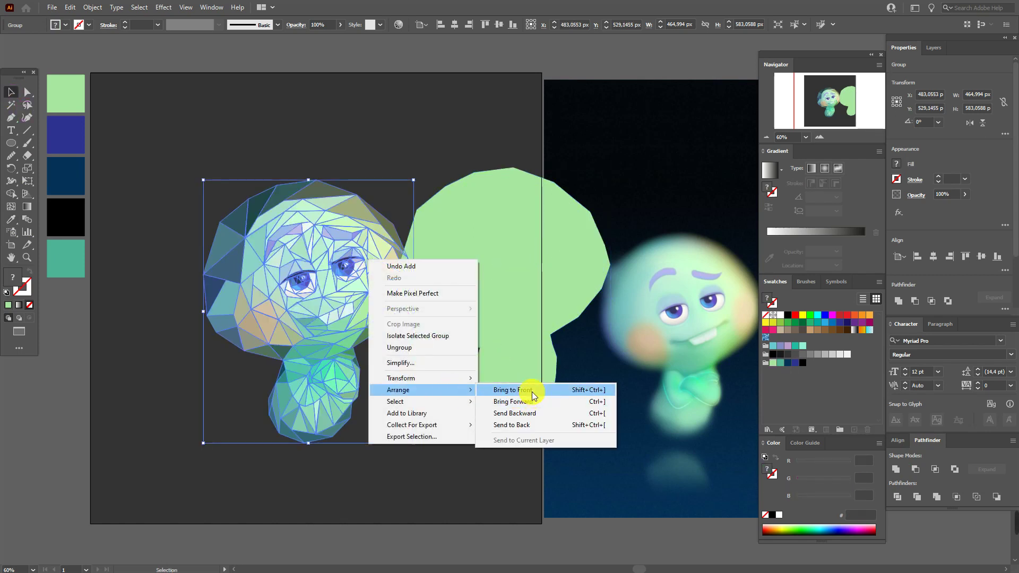
left_click(531, 395)
left_click_drag(521, 309, 323, 312)
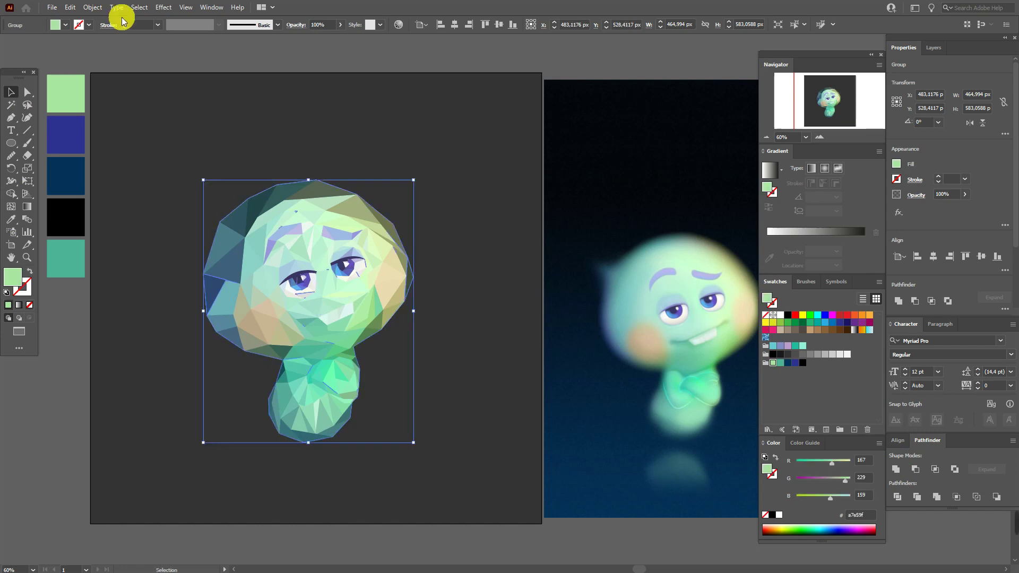
- Apply a Gaussian Blur with a 17 px radius to the light green silhouette
left_click(161, 7)
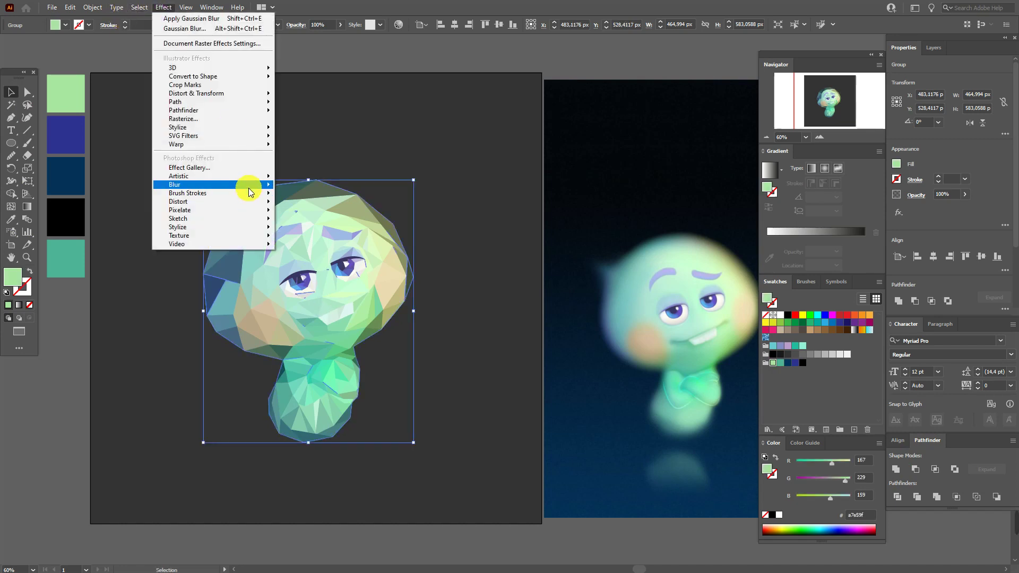
mouse_move(249, 189)
left_click(312, 188)
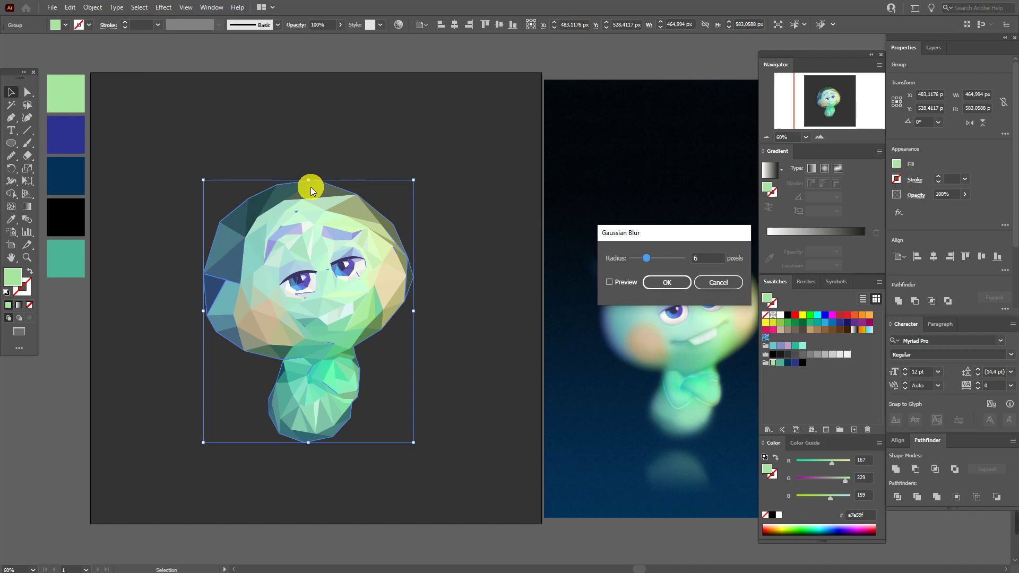
left_click(700, 260)
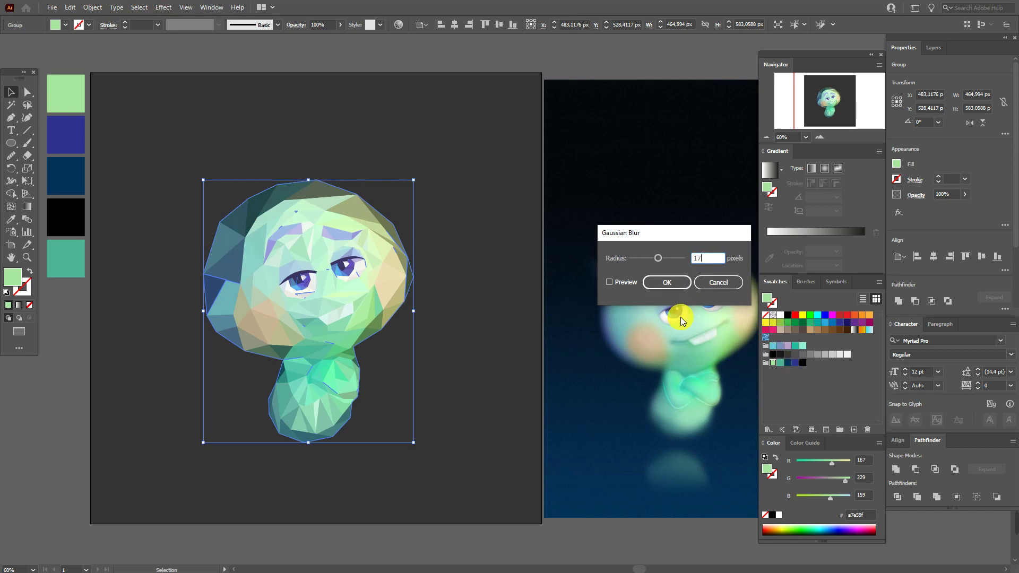
left_click(660, 279)
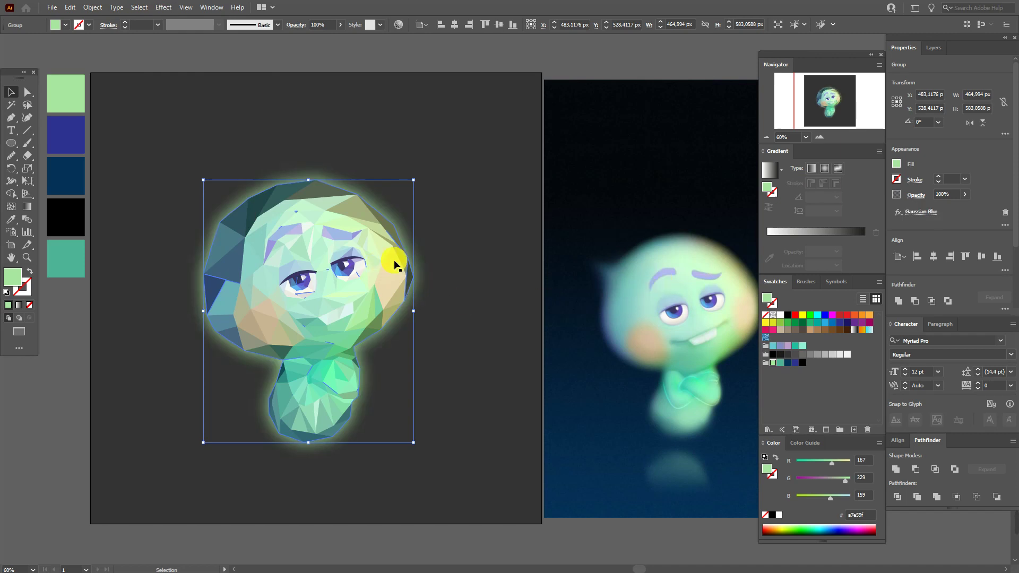
- Recolour the selected blurred silhouette with the dark blue sample 2e3192
key("a")
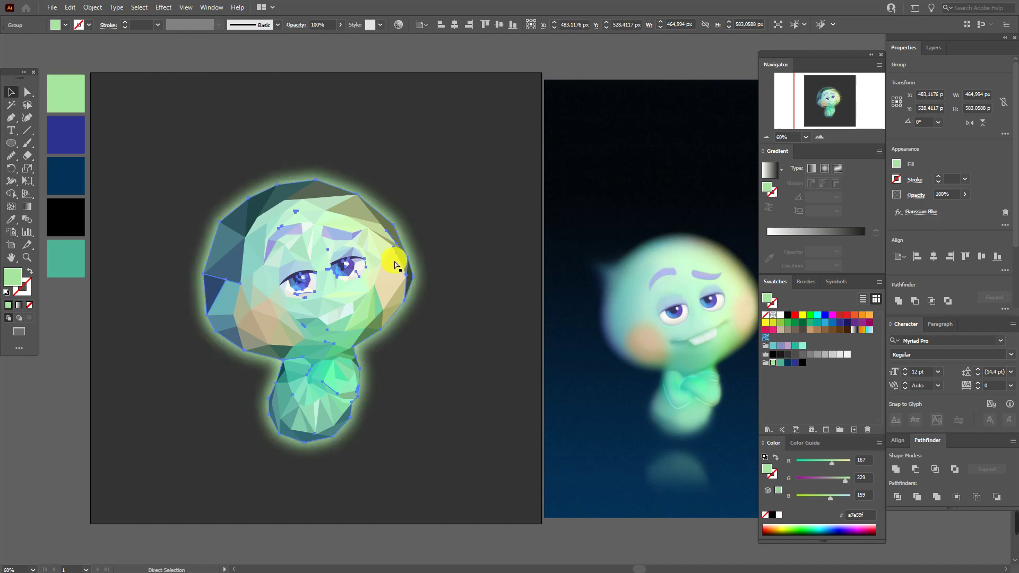
left_click(12, 219)
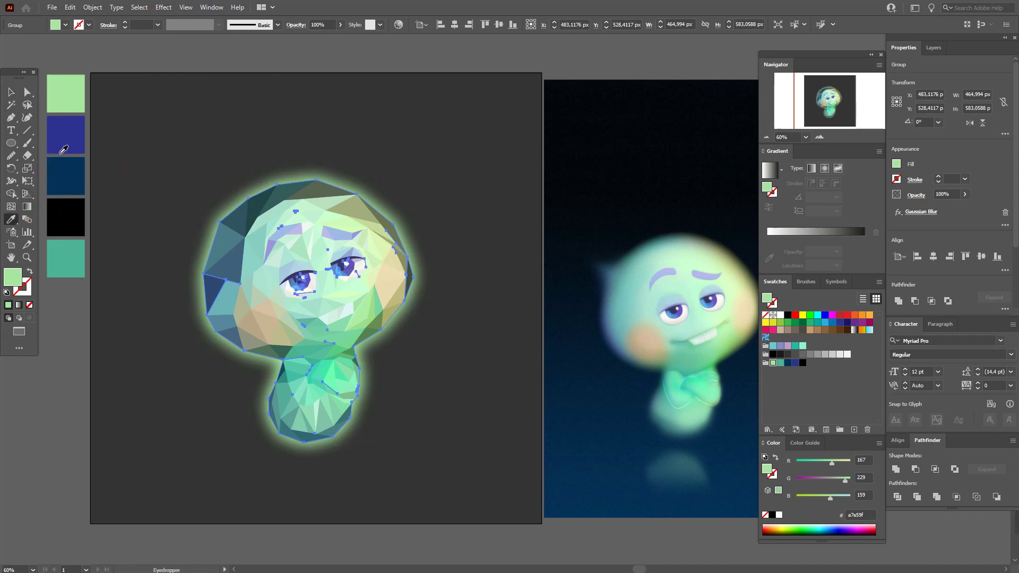
left_click(67, 144)
left_click(11, 92)
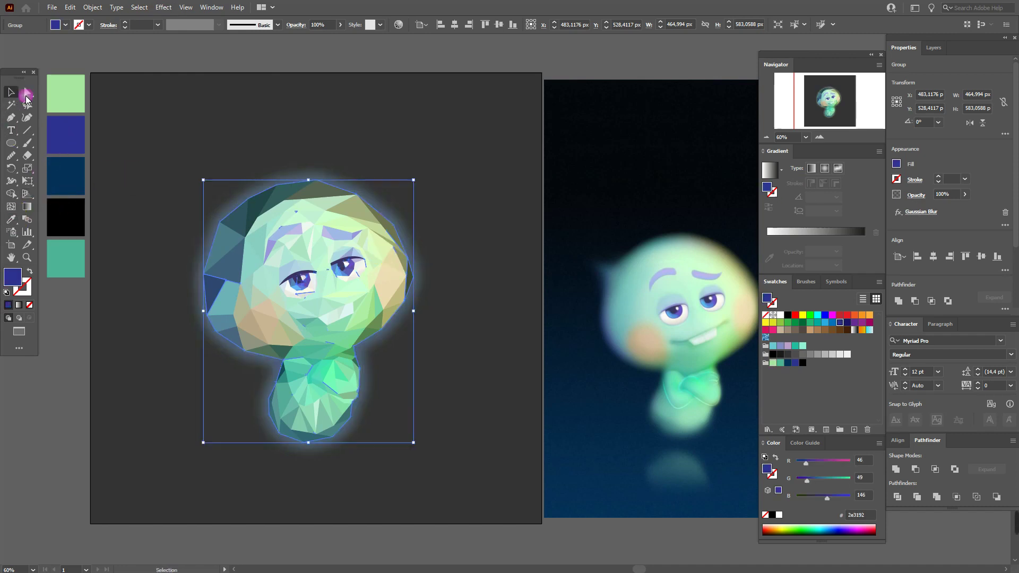
- Select the dark grey background together with the blue blurred silhouette and send both to the back
left_click(193, 127, "shift")
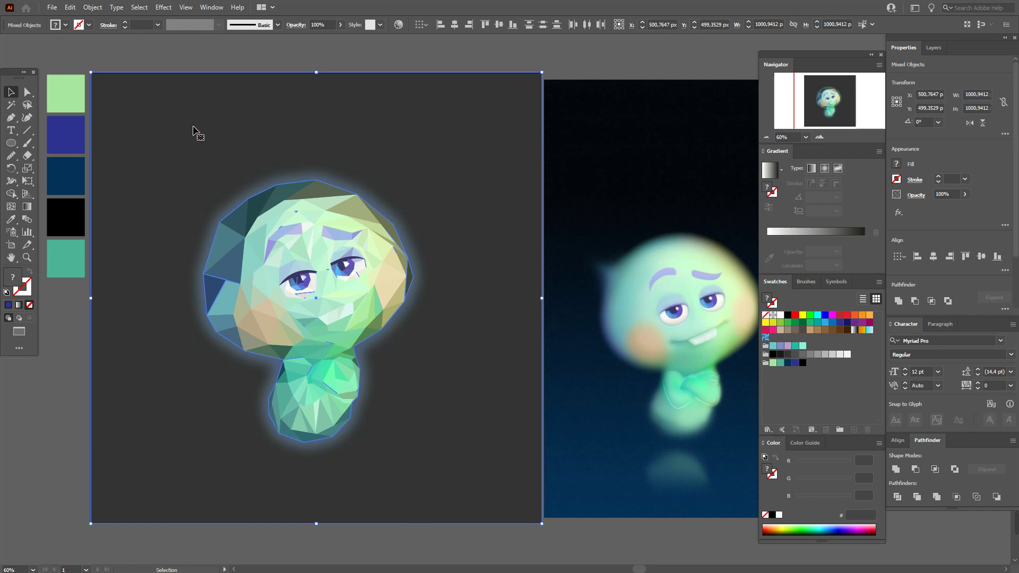
right_click(193, 127)
mouse_move(274, 249)
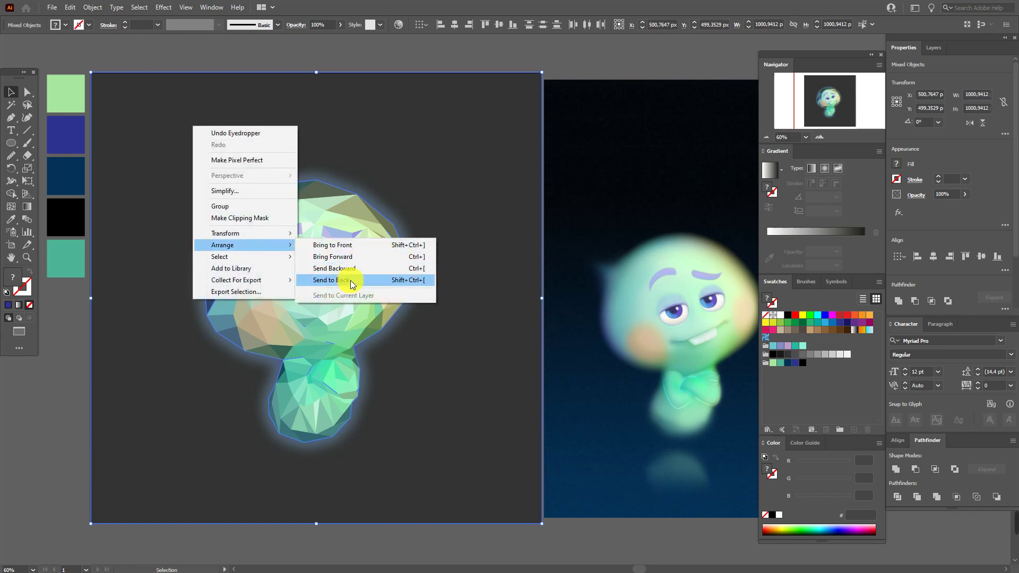
left_click(352, 285)
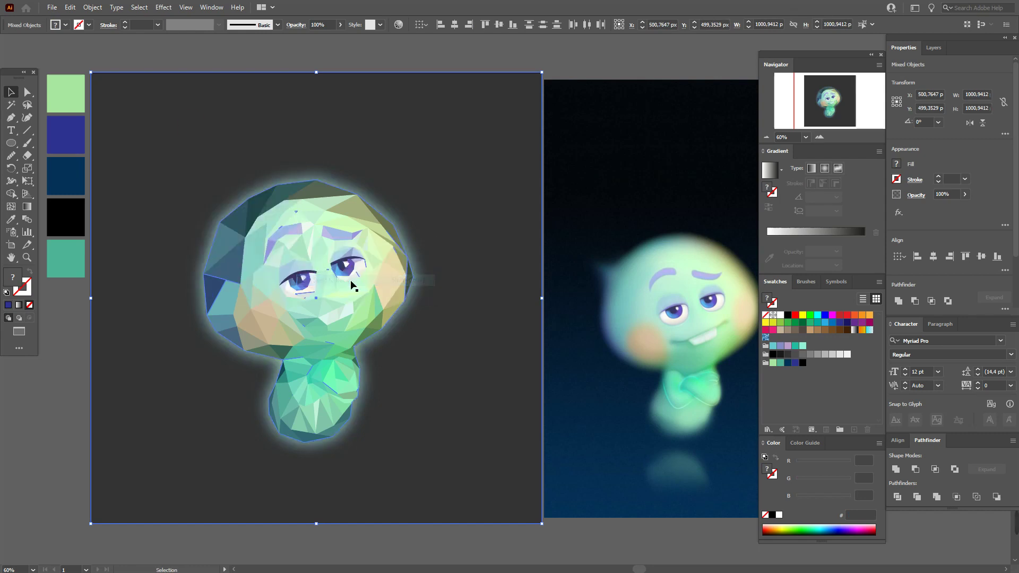
- Enlarge the blue blurred silhouette so its glow extends evenly beyond the portrait on all sides
left_click(364, 154, "shift")
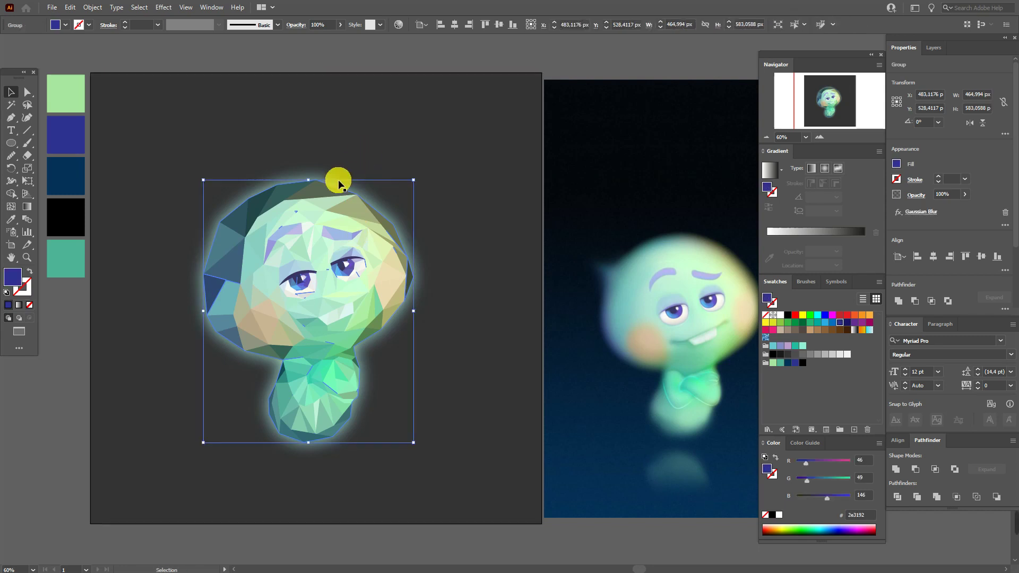
left_click_drag(203, 311, 193, 310)
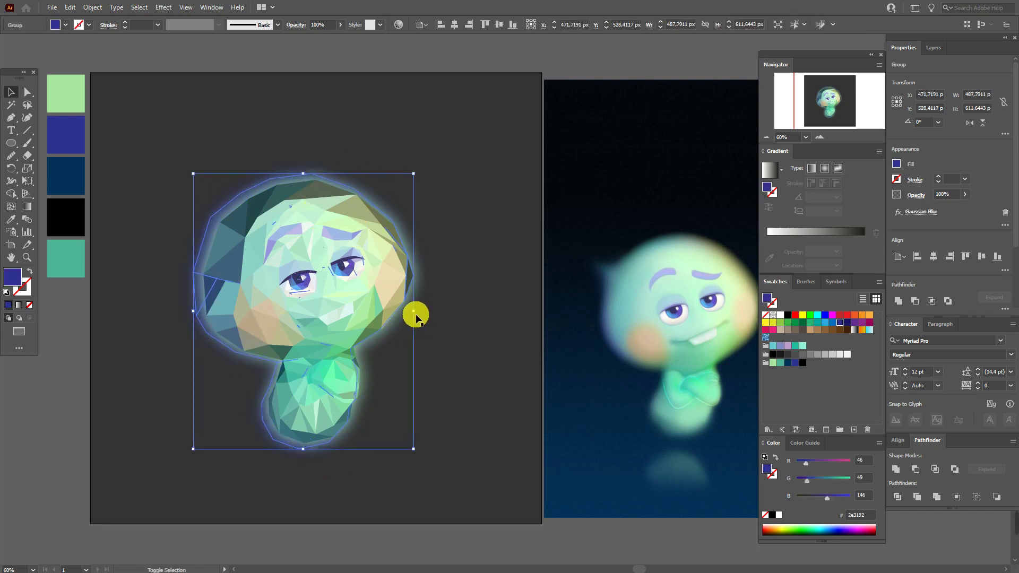
left_click_drag(413, 314, 431, 321)
mouse_move(313, 461)
left_mouse_down()
mouse_move(314, 470)
mouse_move(317, 461)
left_mouse_up()
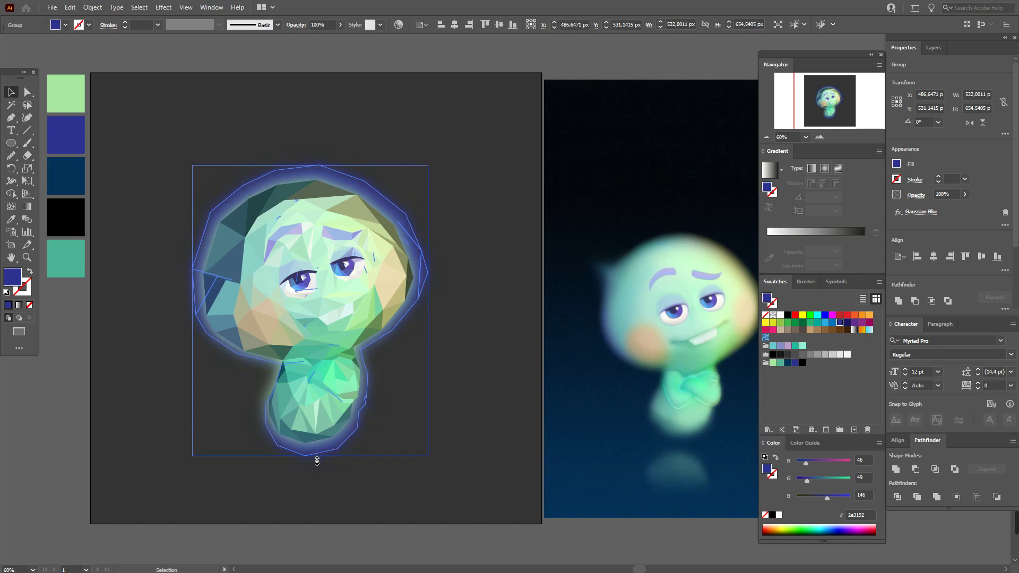
left_click_drag(193, 313, 192, 317)
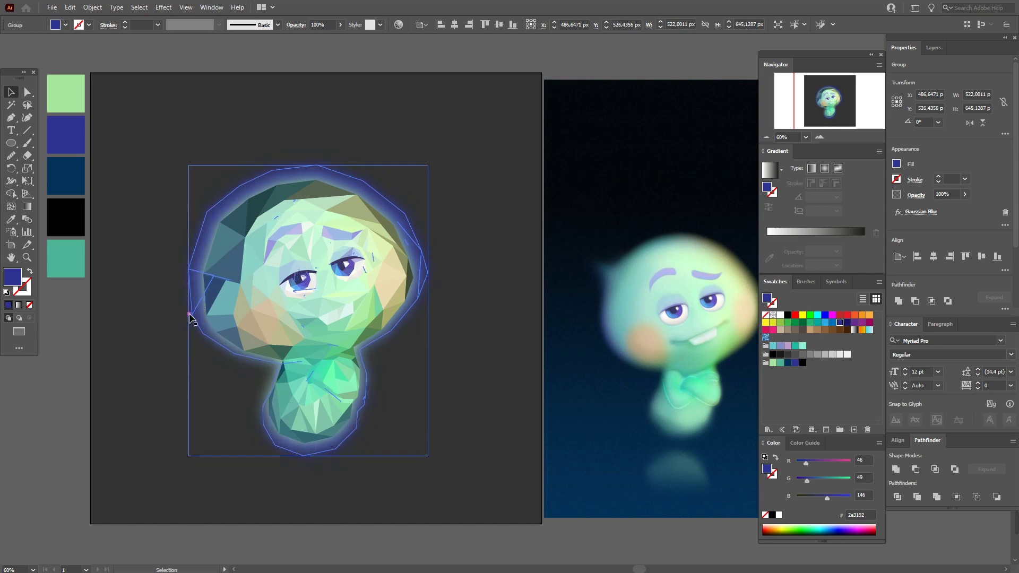
- Widen the blue blurred silhouette to about 538 px so its glow spreads further beside the portrait
left_click_drag(430, 317, 433, 313)
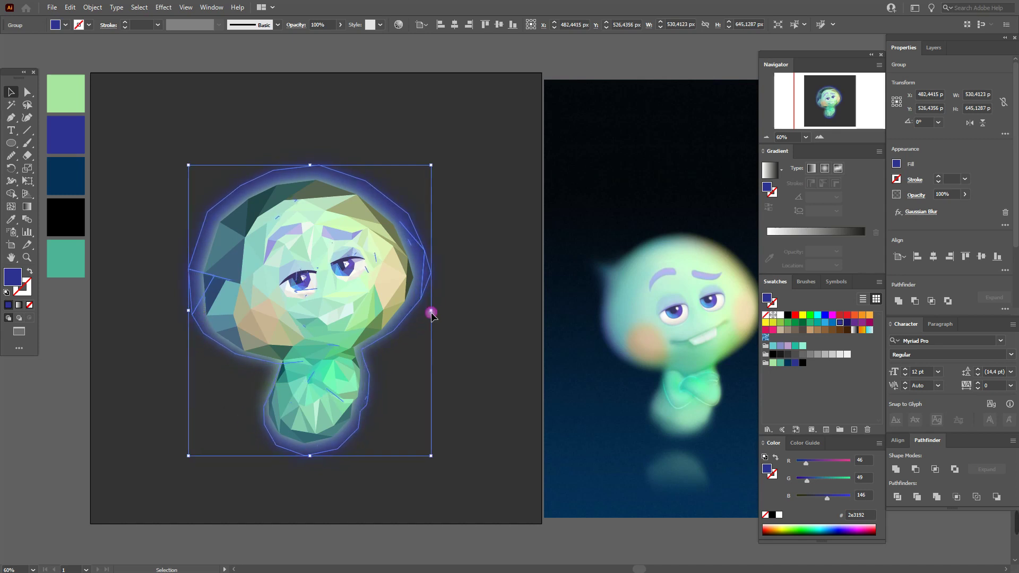
left_click(326, 49)
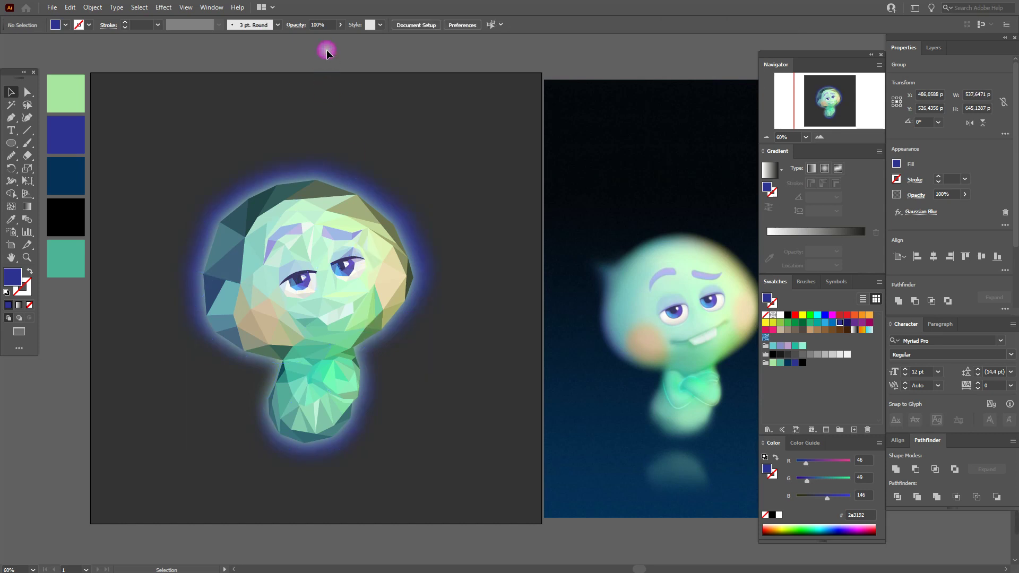
- Reduce the opacity of the light green blurred silhouette to 70%
left_click(334, 179)
left_click(331, 173, "shift")
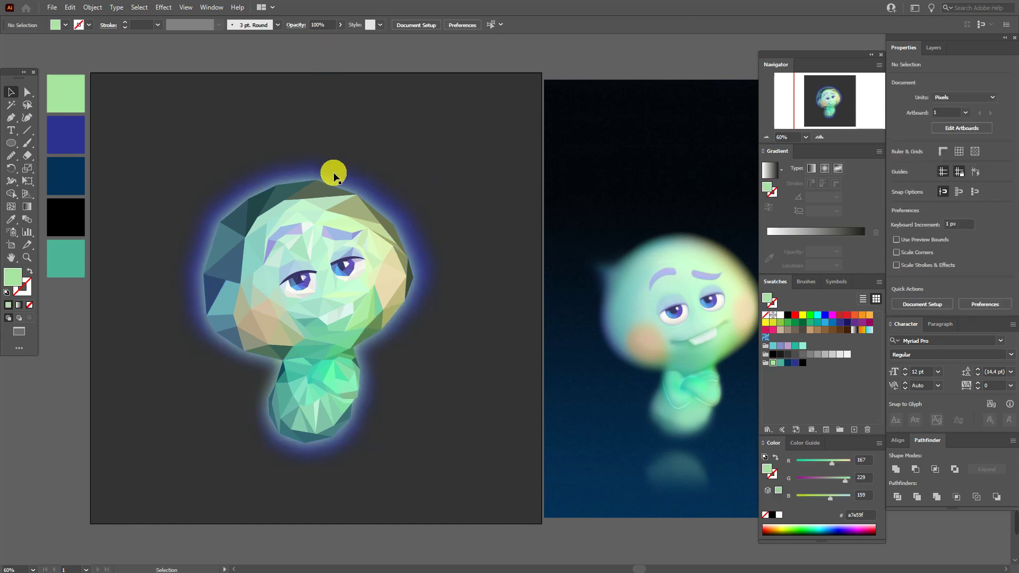
left_click(334, 174)
left_click(940, 198)
type("70")
key("Return")
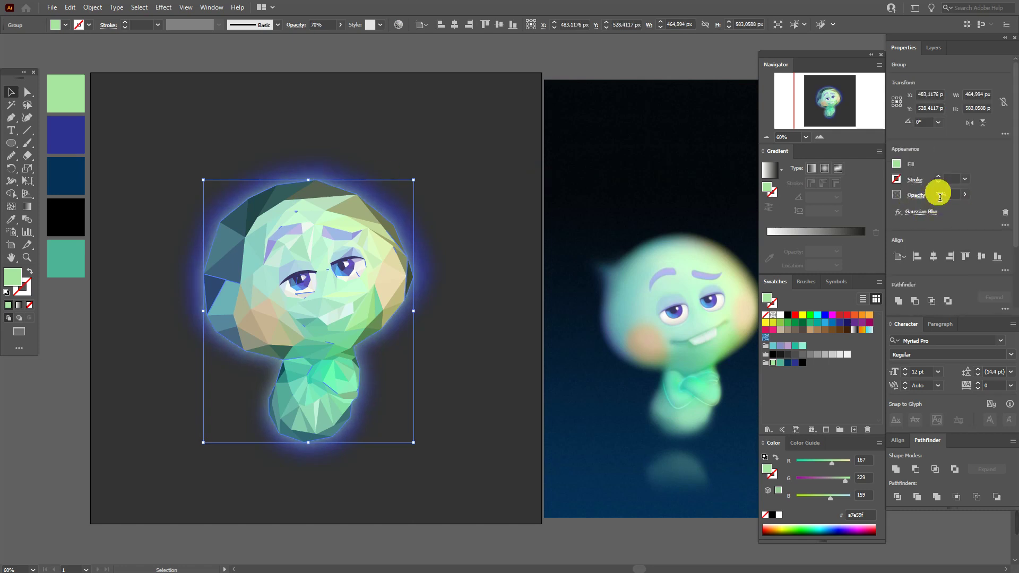
- Select only the blue blurred silhouette, without the background, and set its opacity to 70%
left_click(291, 164)
left_click_drag(315, 59, 350, 135)
left_click_drag(364, 179, 385, 77)
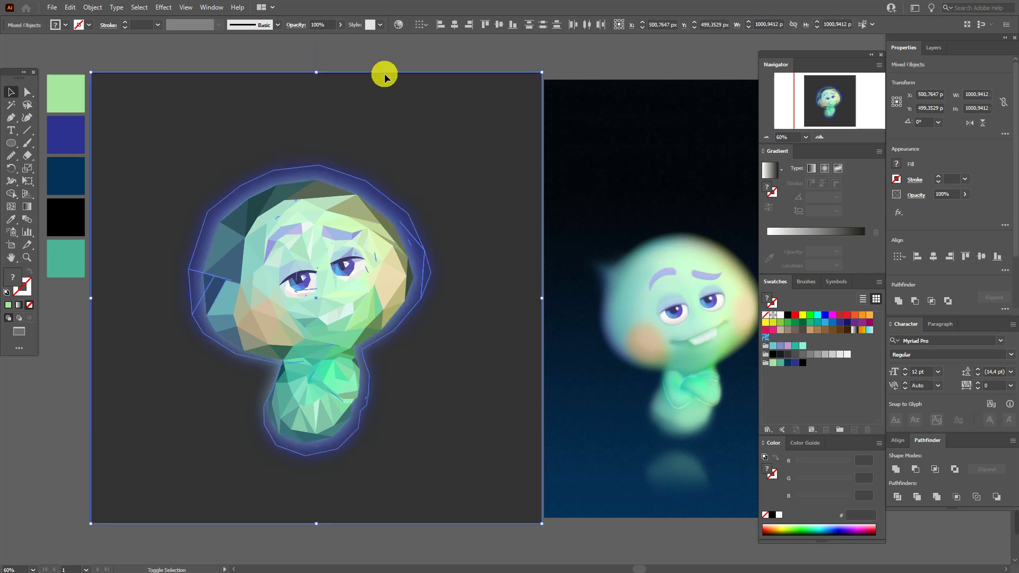
left_click_drag(414, 110, 419, 114)
left_click(942, 195)
type("70")
key("Return")
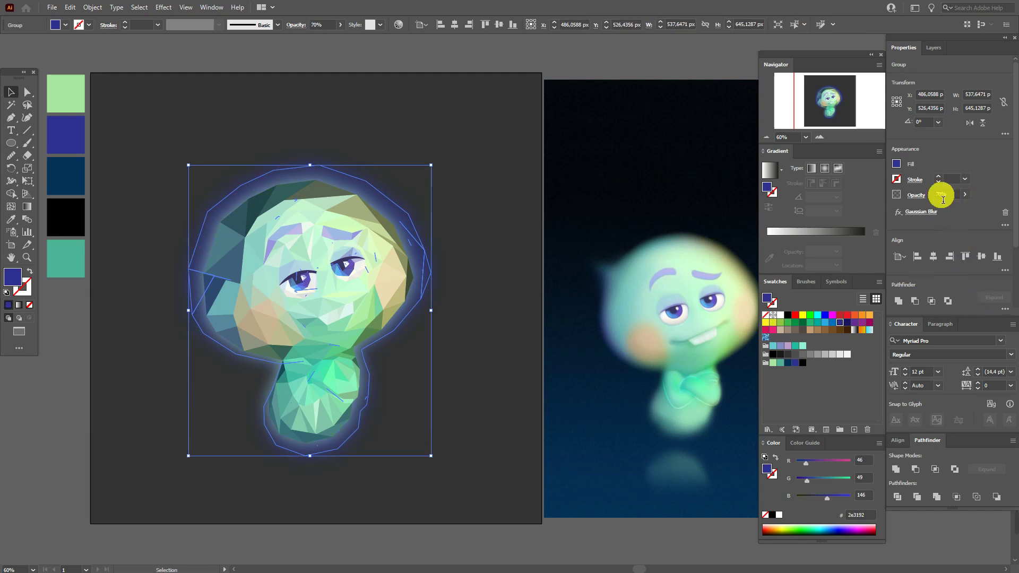
left_click(426, 65)
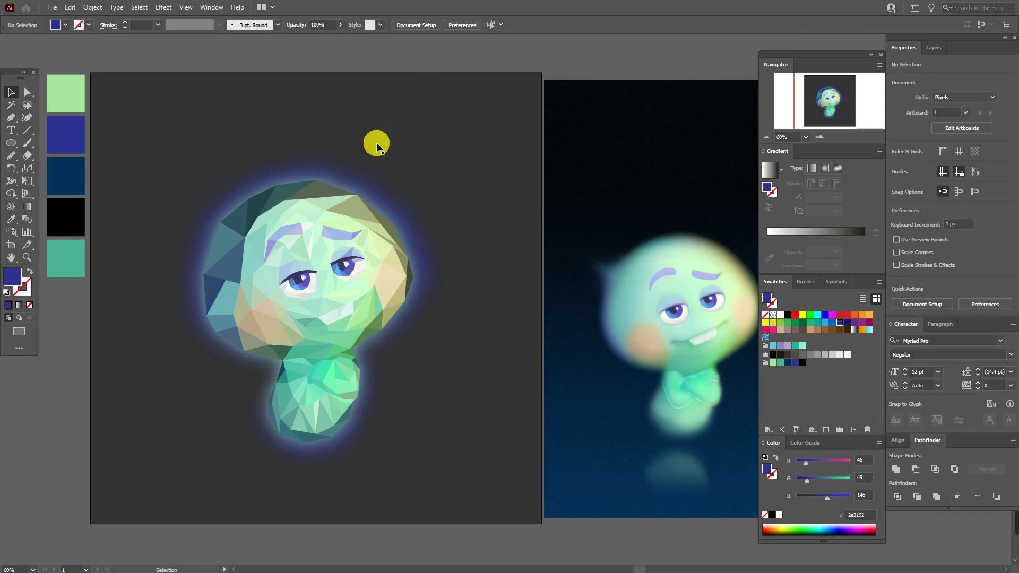
- Draw a circle about 367 px wide at the head's upper left and give it a yellow-to-black radial gradient with the midpoint near 31%
left_click(14, 146)
left_click_drag(116, 124, 283, 289)
left_click(824, 168)
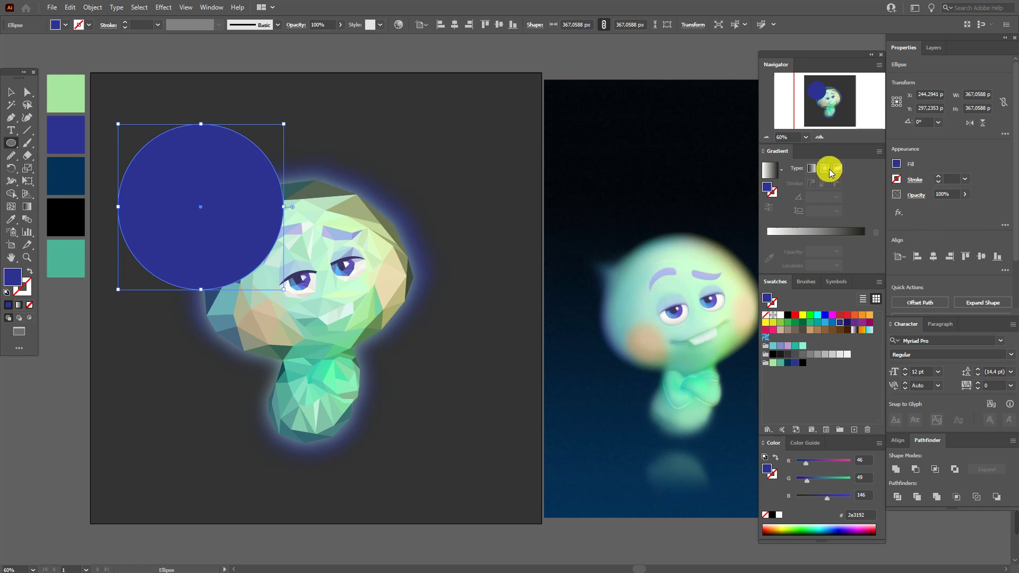
left_click(864, 252)
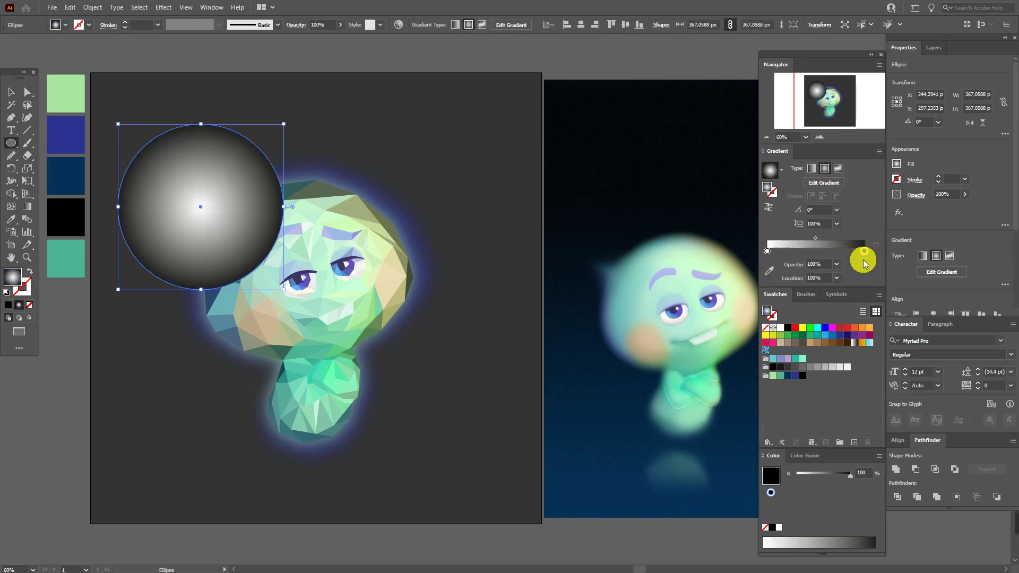
left_click_drag(866, 255, 864, 251)
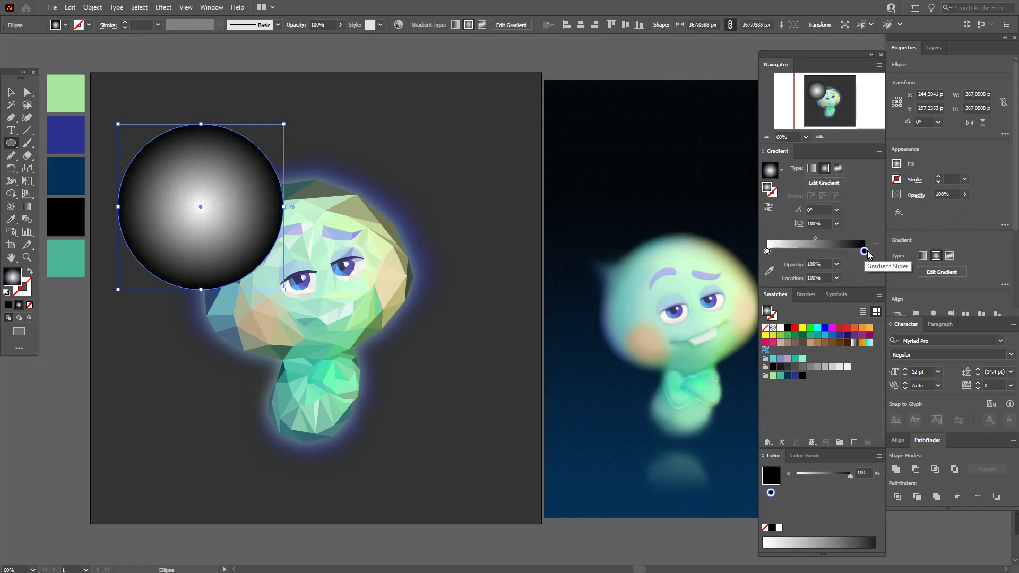
left_click_drag(809, 332, 795, 244)
- Set the yellow gradient circle's blending mode to Screen
left_click(916, 195)
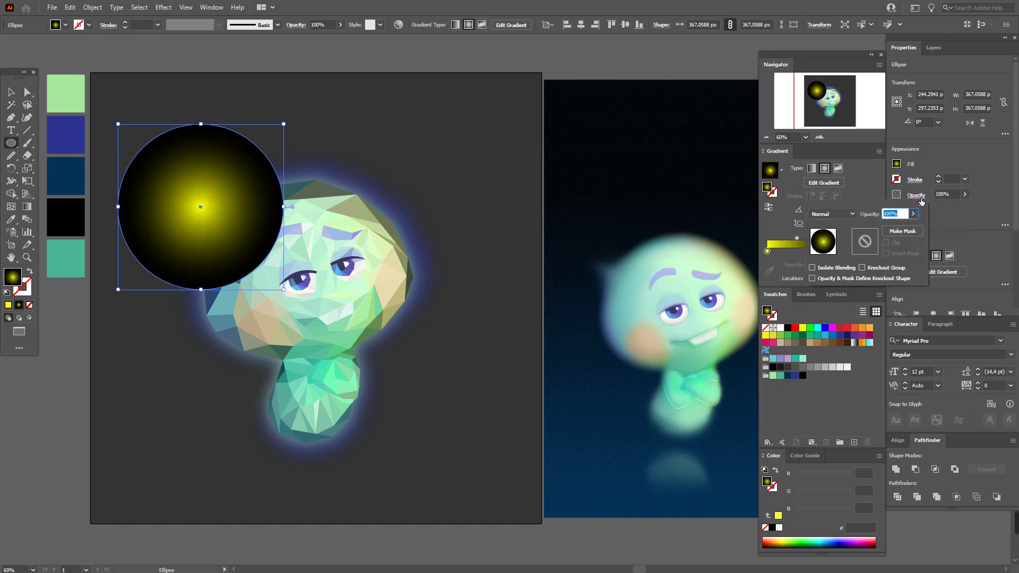
left_click(846, 214)
left_click(836, 286)
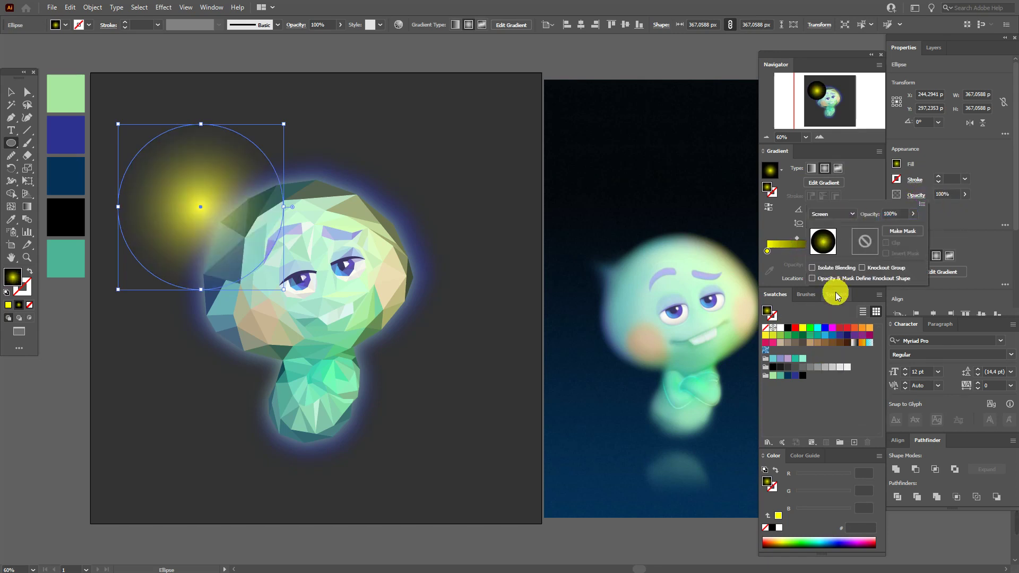
- Enlarge the yellow glow to about 512 px, shift its gradient midpoint to about 28% and place it over the face's left side
left_click(11, 92)
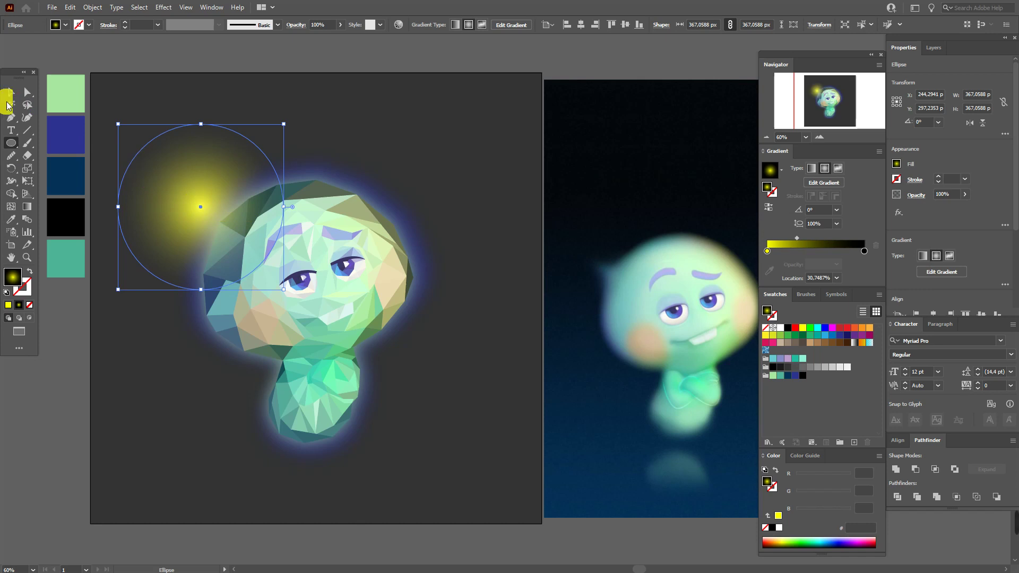
left_click_drag(287, 211, 340, 219)
left_click_drag(796, 239, 794, 238)
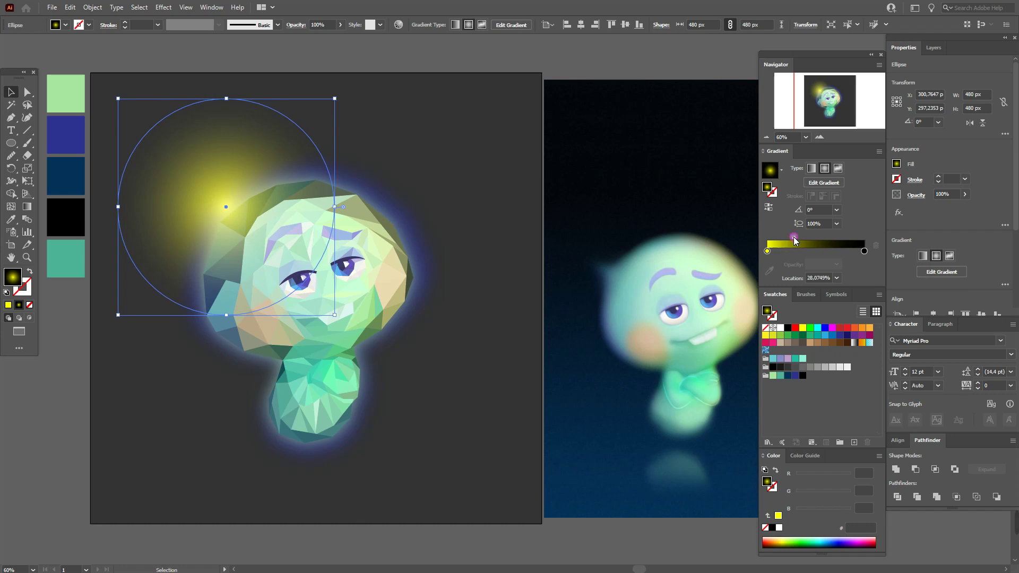
left_click_drag(238, 217, 260, 243)
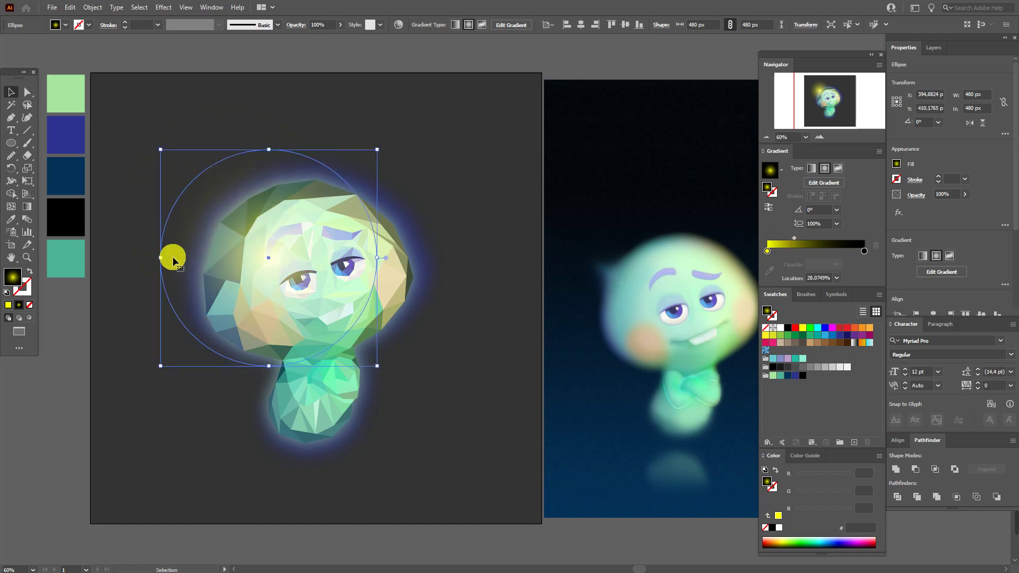
left_click_drag(269, 150, 269, 136)
left_click_drag(272, 244, 265, 255)
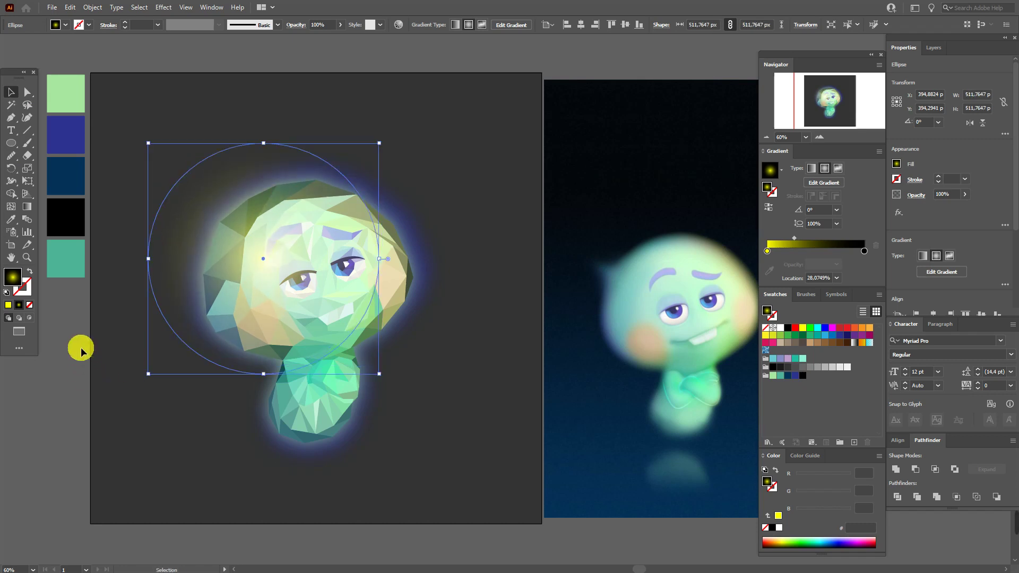
- Fill the dark grey background with a radial gradient from dark blue to black, with the midpoint at about 74%
left_click(407, 153)
left_click(437, 129)
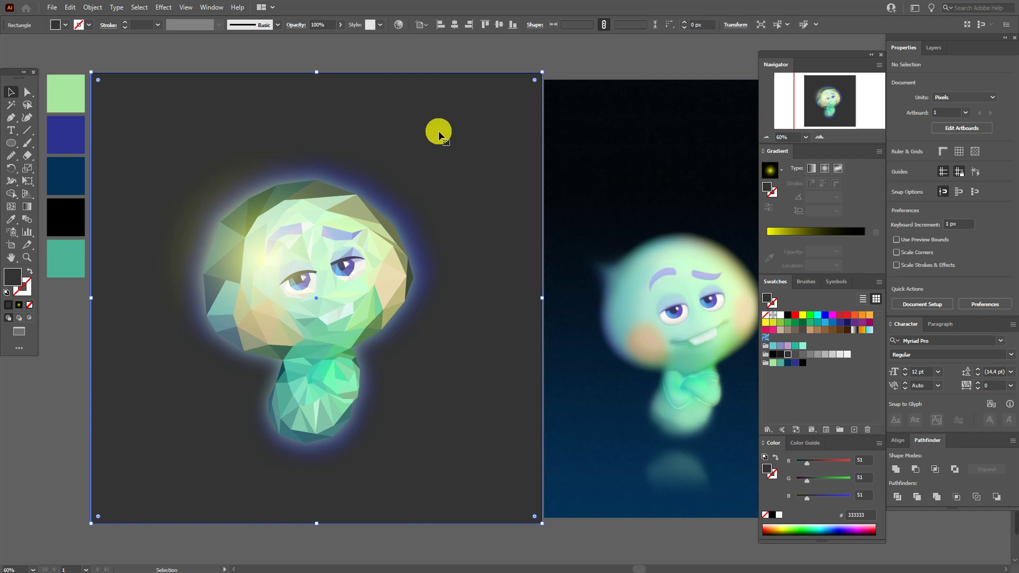
left_click(824, 168)
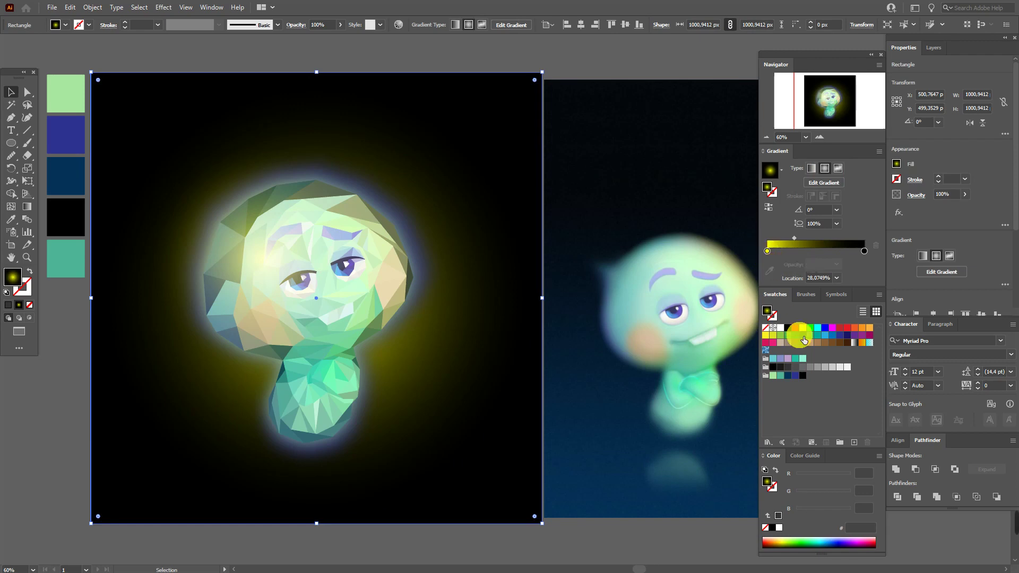
left_click_drag(786, 376, 787, 291)
left_click_drag(767, 253, 840, 242)
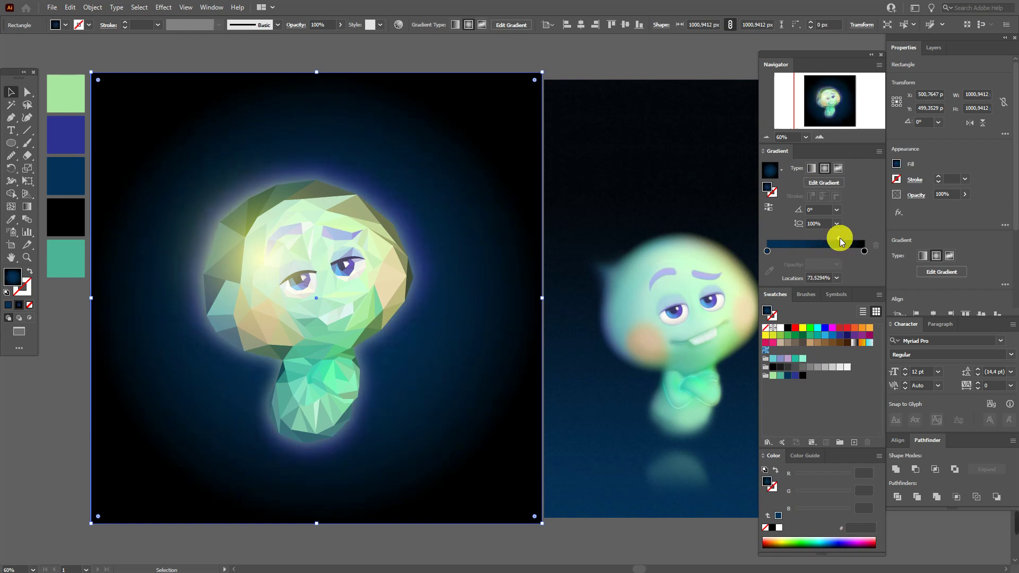
left_click(577, 70)
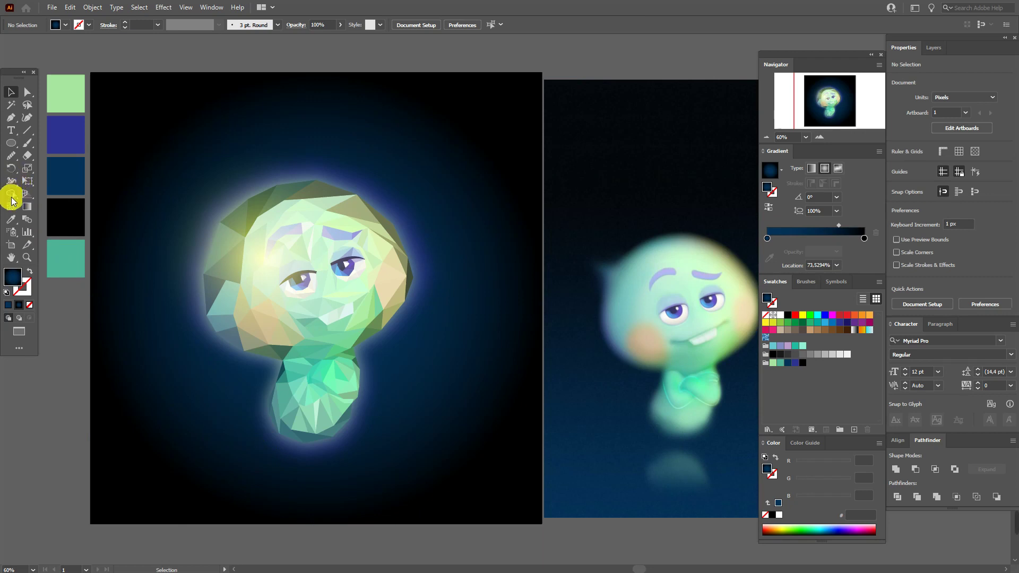
- Draw an ellipse about 193 by 308 px in the artboard's lower left and fill it with a linear gradient from teal 4db295 to black
left_click(11, 144)
left_click_drag(125, 367, 213, 505)
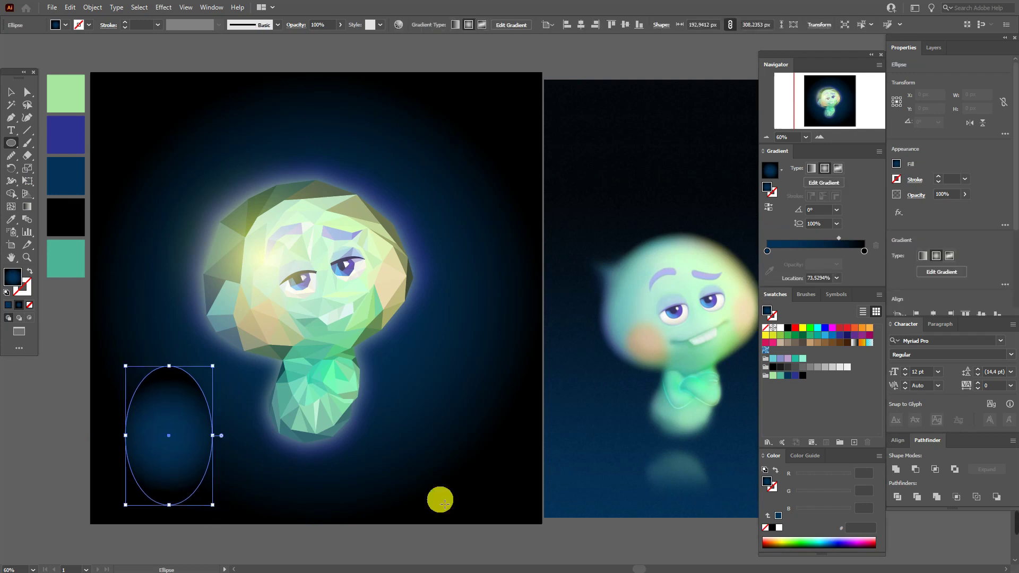
left_click(811, 169)
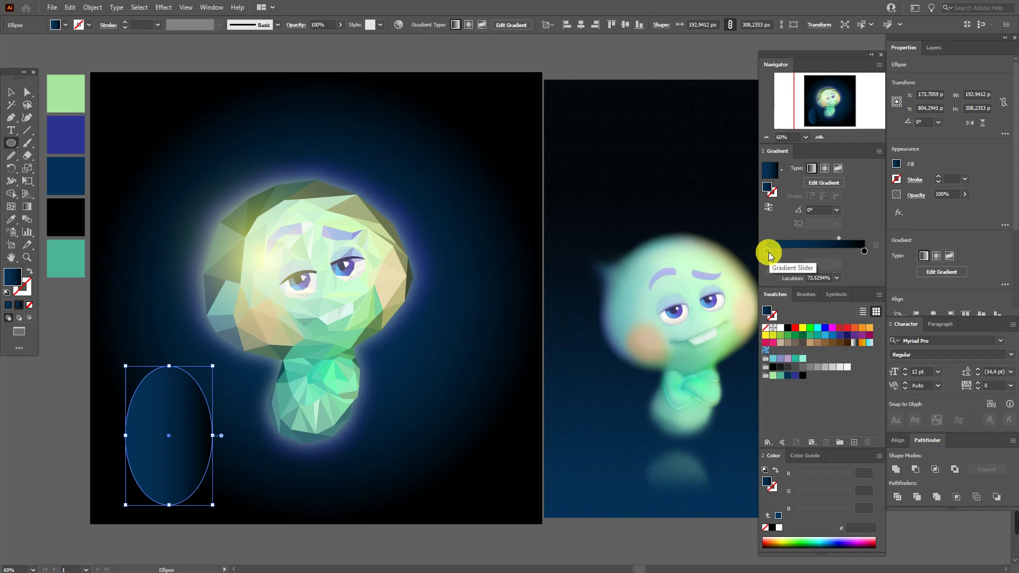
left_click(780, 377)
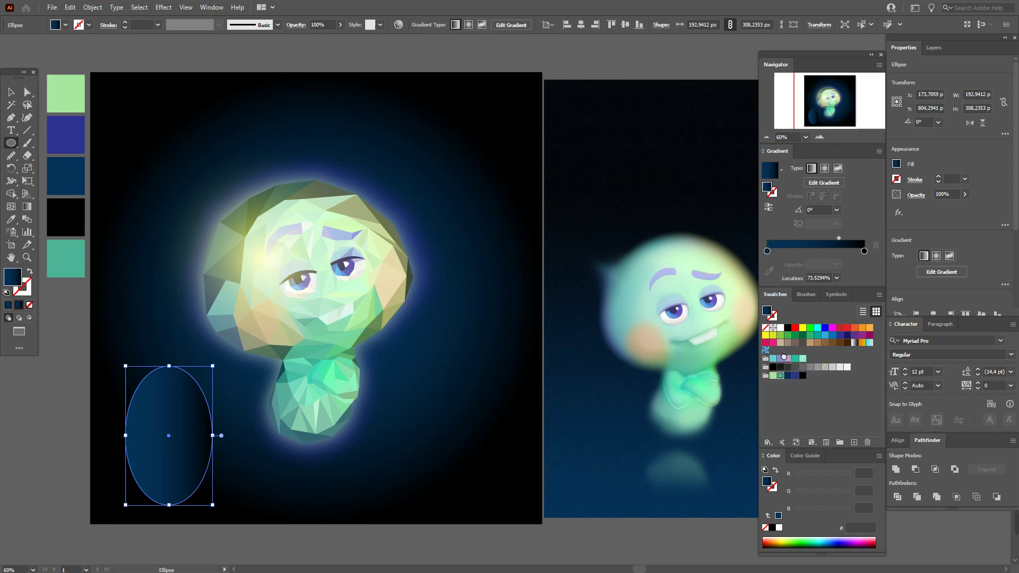
left_click(767, 250)
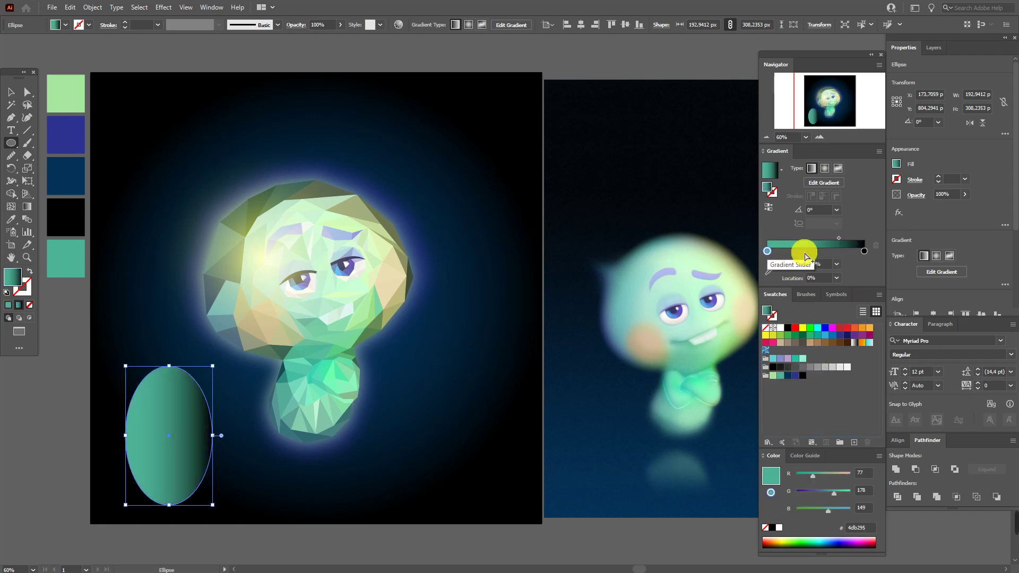
left_click_drag(839, 239, 819, 238)
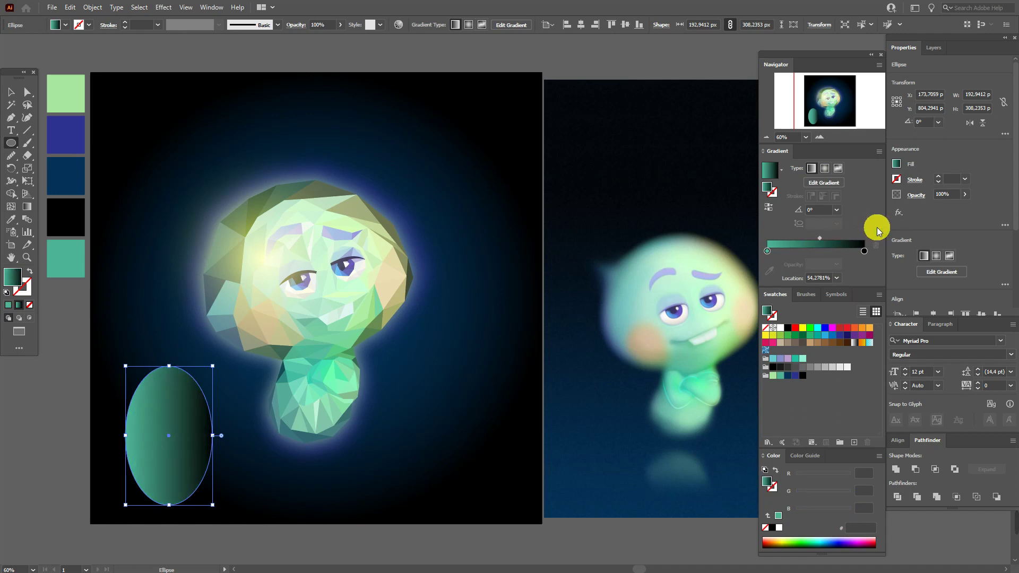
- Set the teal gradient ellipse's blending mode to Screen
left_click(915, 196)
left_click(831, 214)
left_click(841, 287)
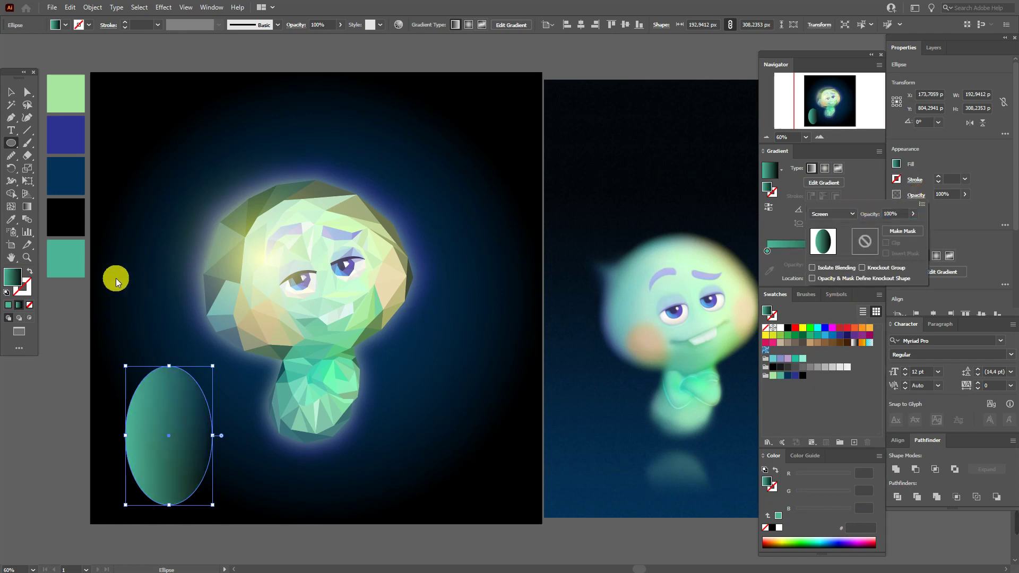
- Redirect the ellipse's gradient vertically so teal fades downward from the top, with the midpoint at about 31%
left_click(29, 210)
left_click(29, 211)
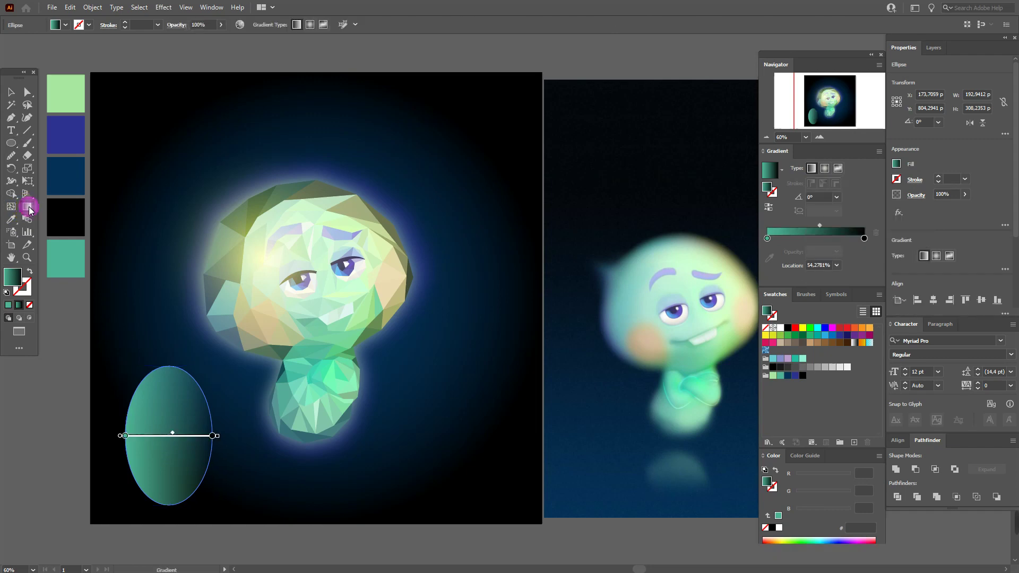
left_click_drag(174, 513, 167, 425)
mouse_move(168, 346)
left_mouse_down()
mouse_move(168, 482)
mouse_move(169, 403)
left_mouse_up()
left_click(167, 452)
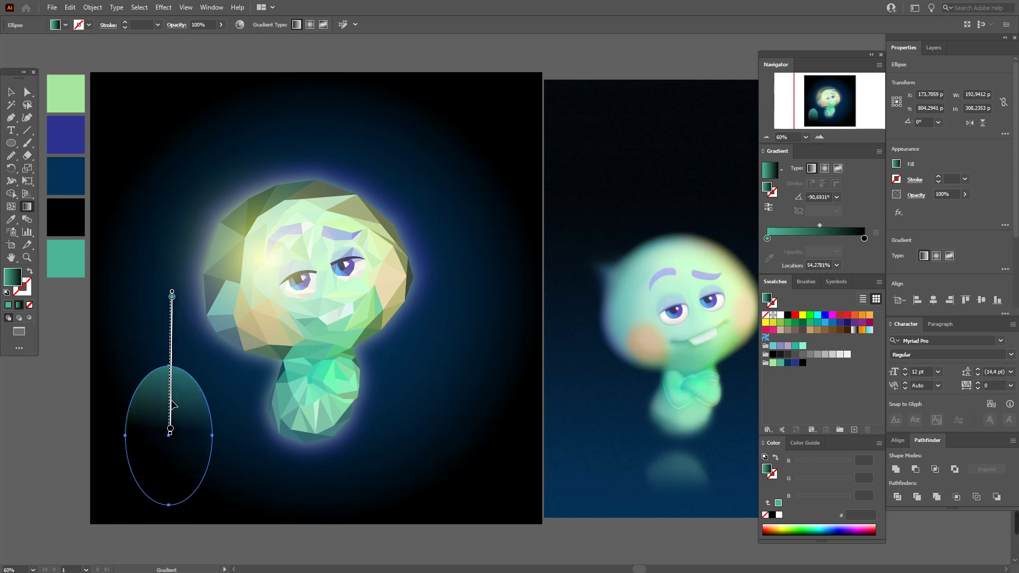
mouse_move(172, 358)
left_mouse_down()
mouse_move(177, 348)
mouse_move(168, 391)
mouse_move(171, 365)
left_mouse_up()
left_click(169, 383)
left_click(170, 390)
left_click_drag(165, 366, 167, 365)
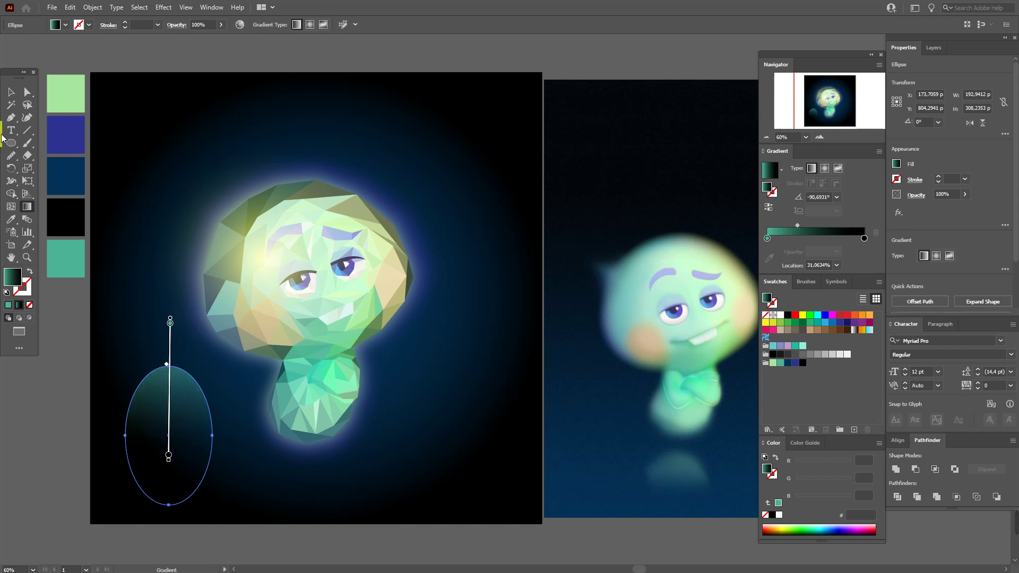
- Shrink the teal ellipse to about 167 by 186 px, rotate it to about 342° and place it below the character's body
left_click(10, 94)
left_click(111, 61)
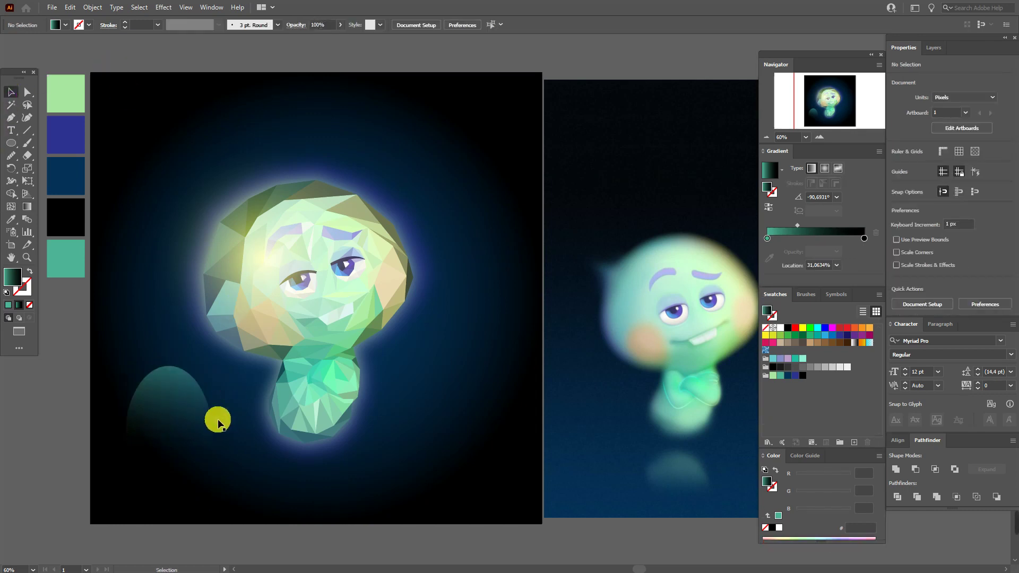
left_click(157, 431)
left_click_drag(171, 498, 178, 465)
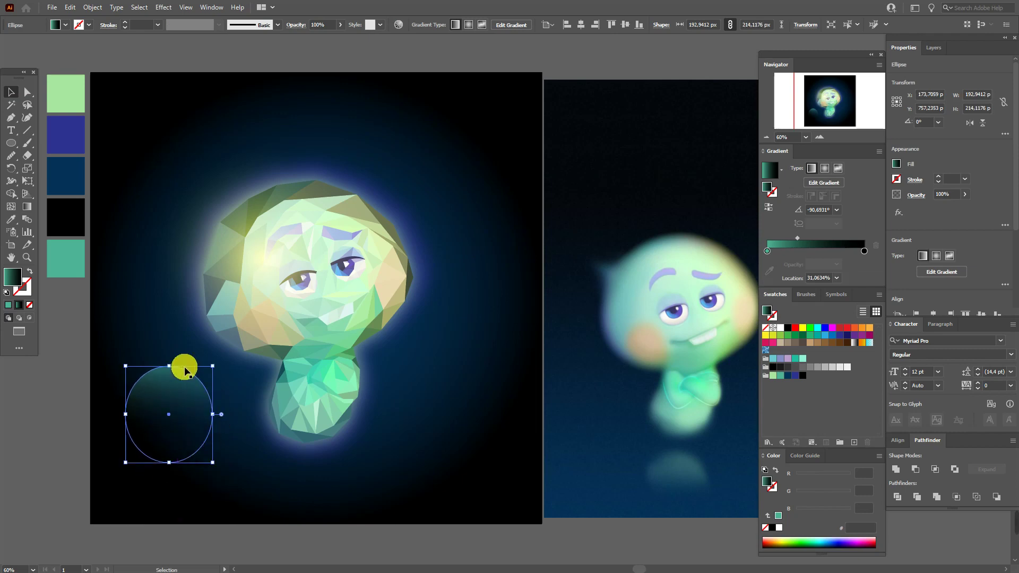
left_click_drag(171, 366, 170, 379)
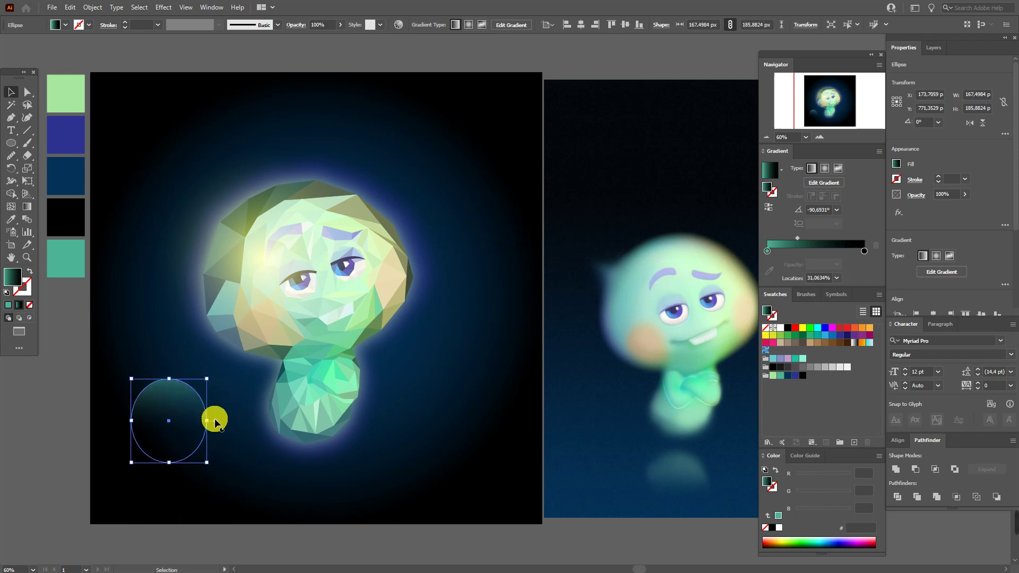
left_click_drag(215, 429, 251, 473)
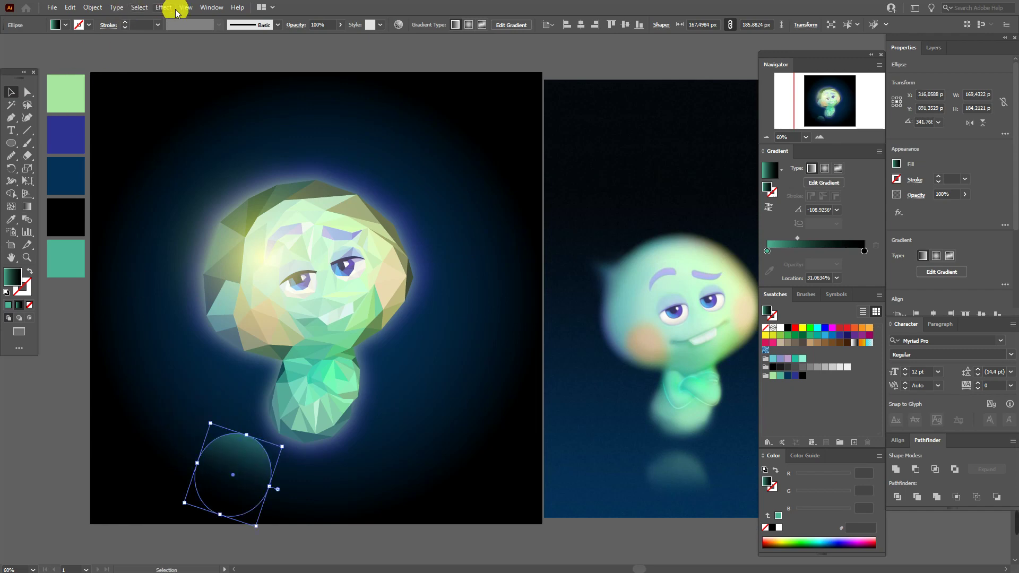
- Apply a Gaussian Blur with a 10 px radius to the teal ellipse
left_click(173, 7)
mouse_move(241, 184)
left_click(290, 186)
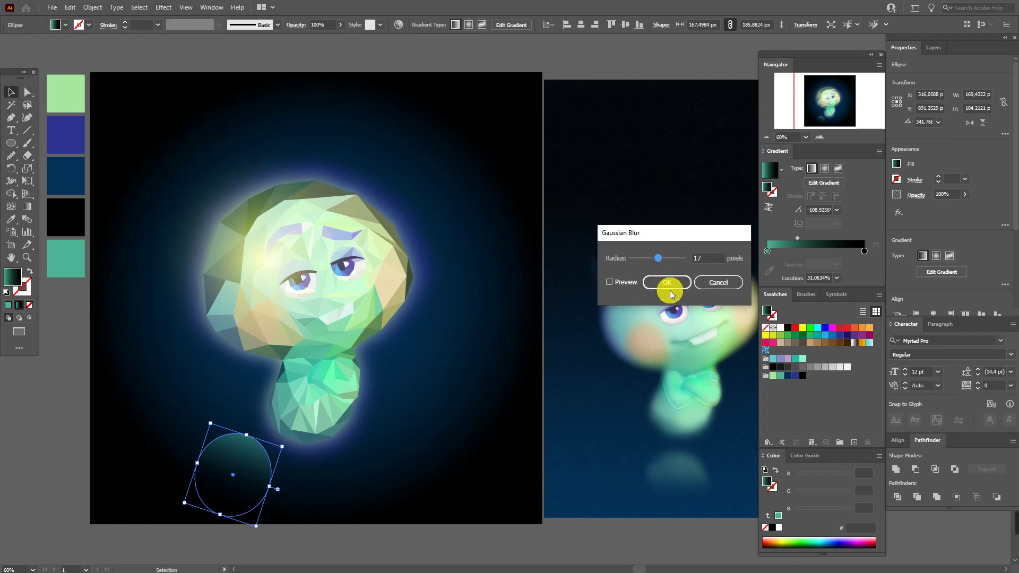
double_click(704, 261)
type("10")
key("Return")
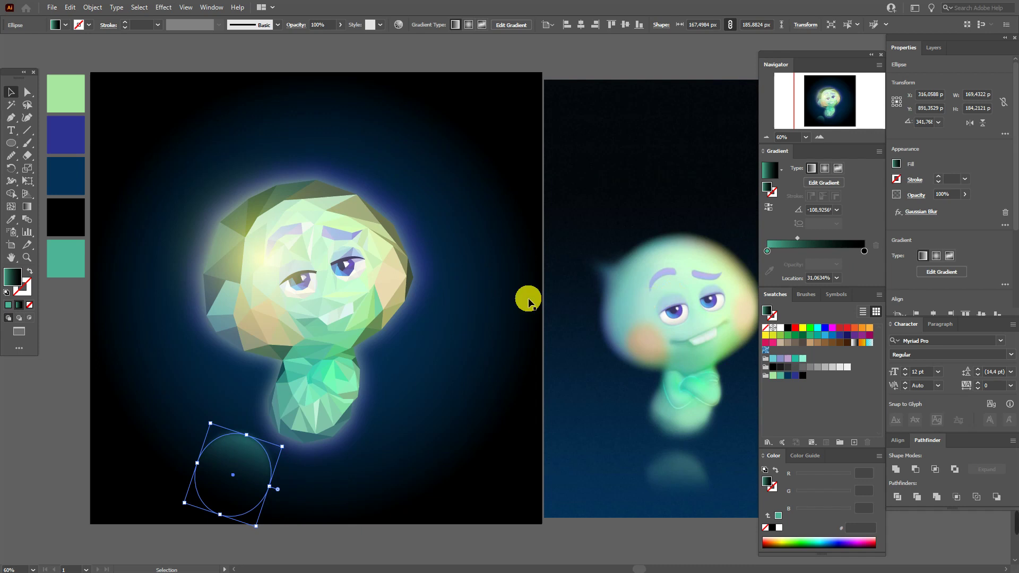
left_click(419, 64)
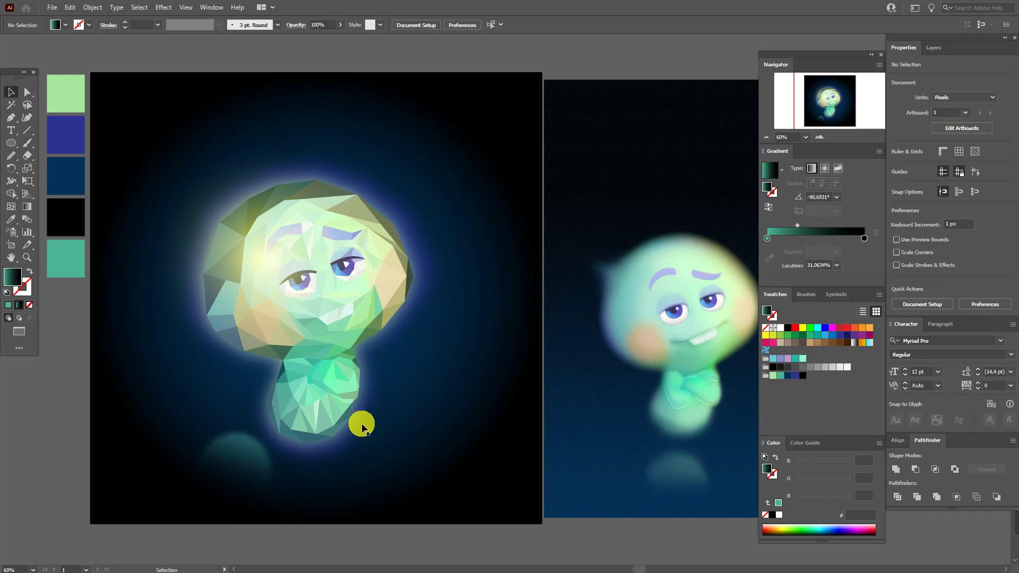
- Shift the blurred reflection slightly right and down, and flatten it to about 170 px high
left_click_drag(250, 455, 266, 493)
left_click_drag(233, 530, 234, 524)
left_click(245, 546)
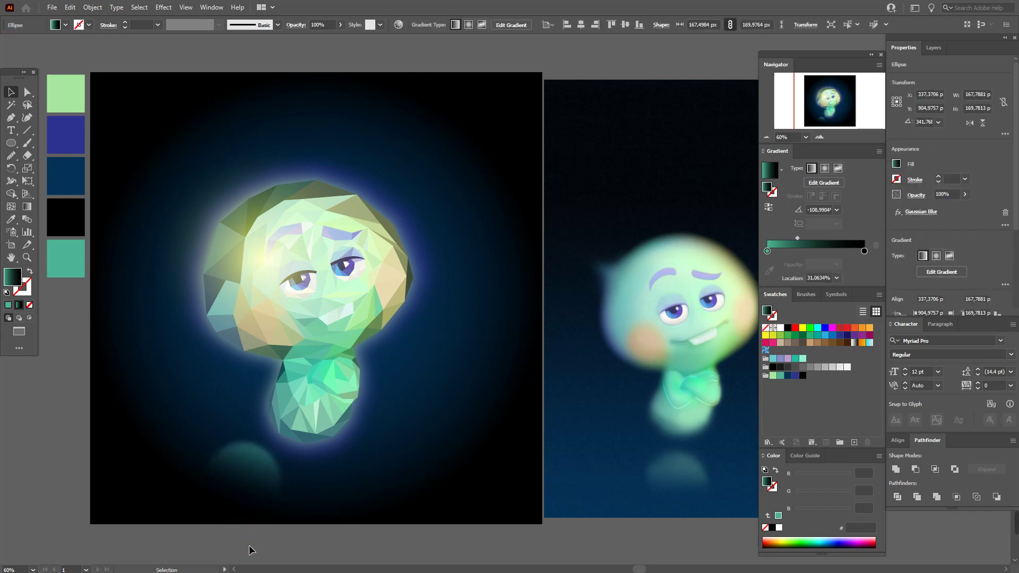
left_click(10, 258)
left_click_drag(433, 325, 412, 334)
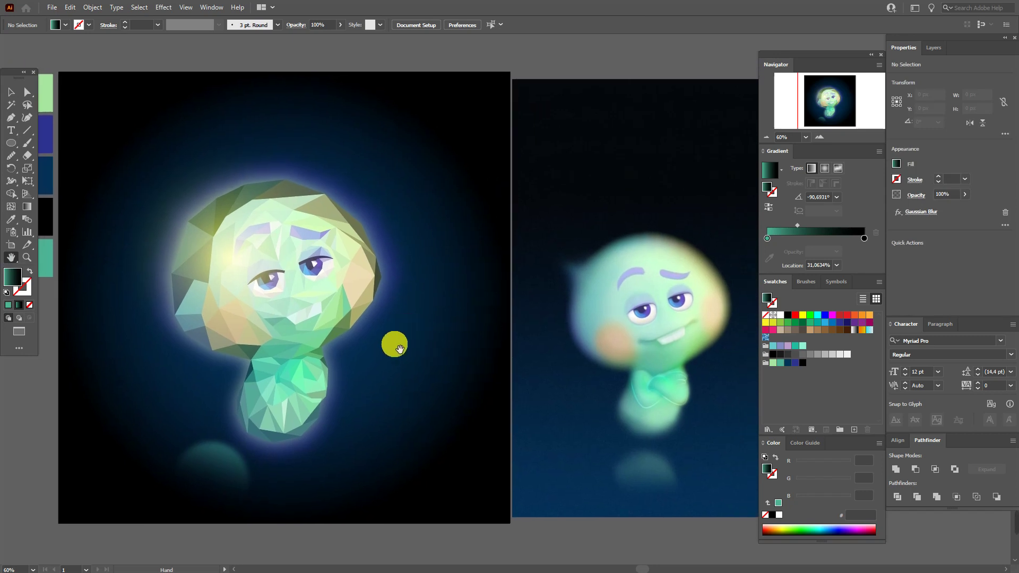